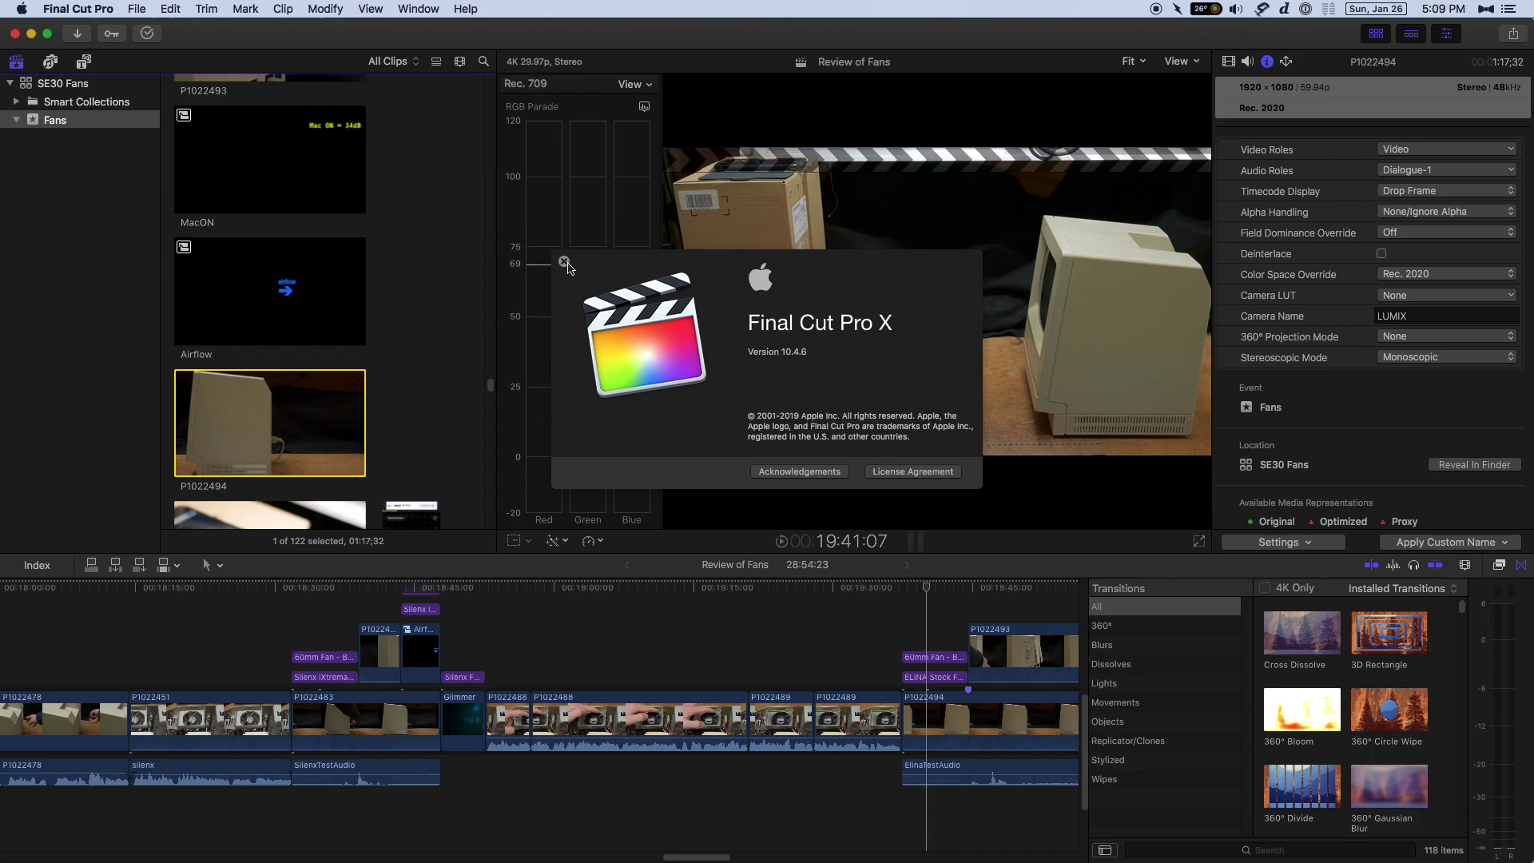
- Switch from Final Cut Pro to the Safari window with the Rec.2020 HLG YouTube video
{"action": "key", "text": "super+Tab"}
{"action": "key", "text": "super+Tab"}
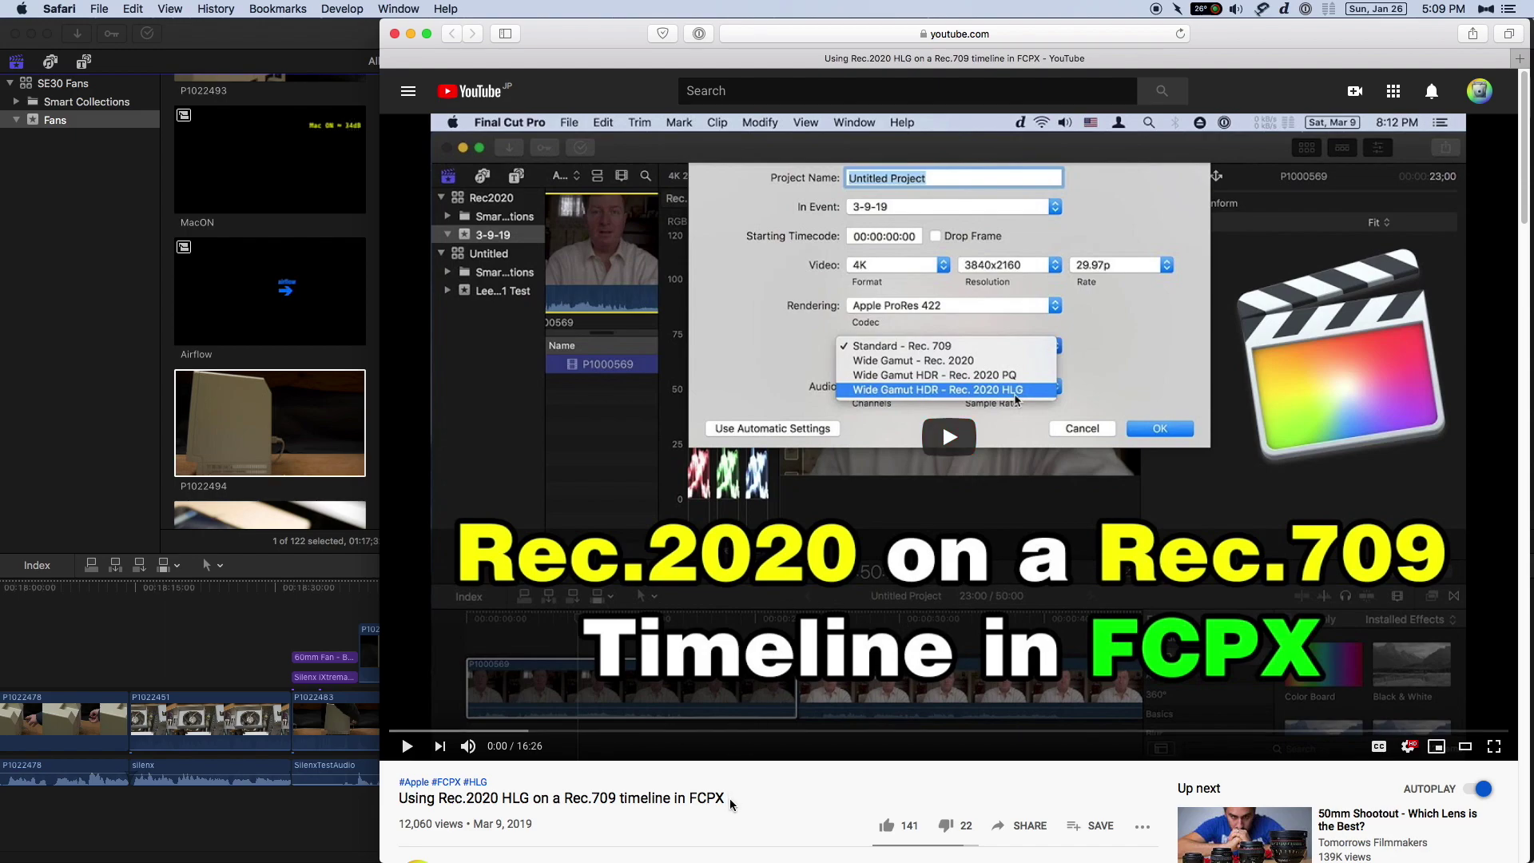
- Expand the video description to reveal the Driftwood LUT, Leeming HLG LUT and Final Cut Pro links
{"action": "scroll", "coordinate": [732, 804], "scroll_direction": "down", "scroll_amount": 3}
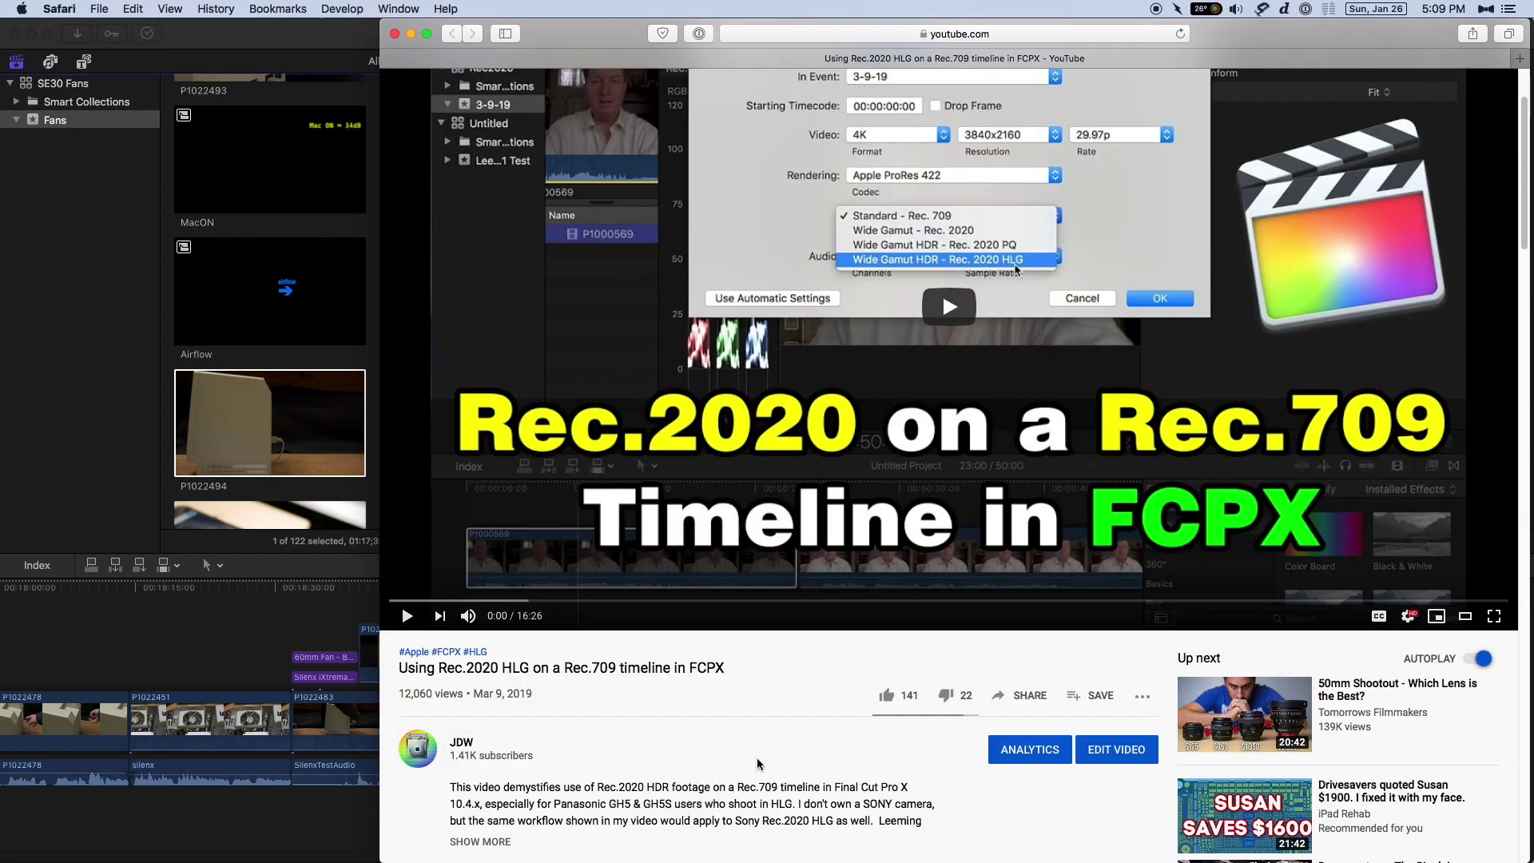
{"action": "scroll", "coordinate": [722, 803], "scroll_direction": "down", "scroll_amount": 1}
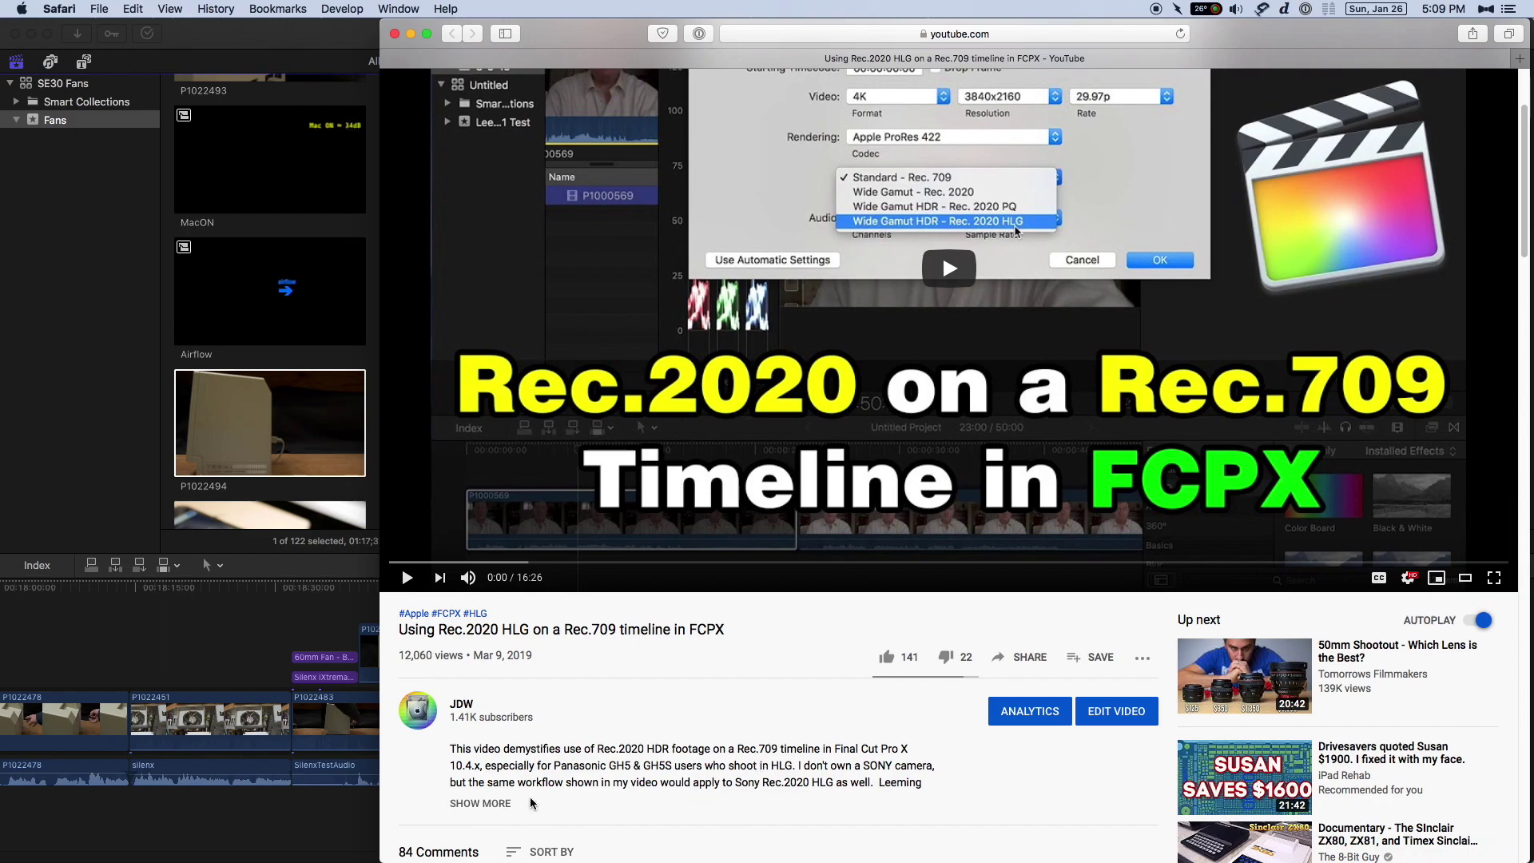
{"action": "scroll", "coordinate": [508, 803], "scroll_direction": "down", "scroll_amount": 5}
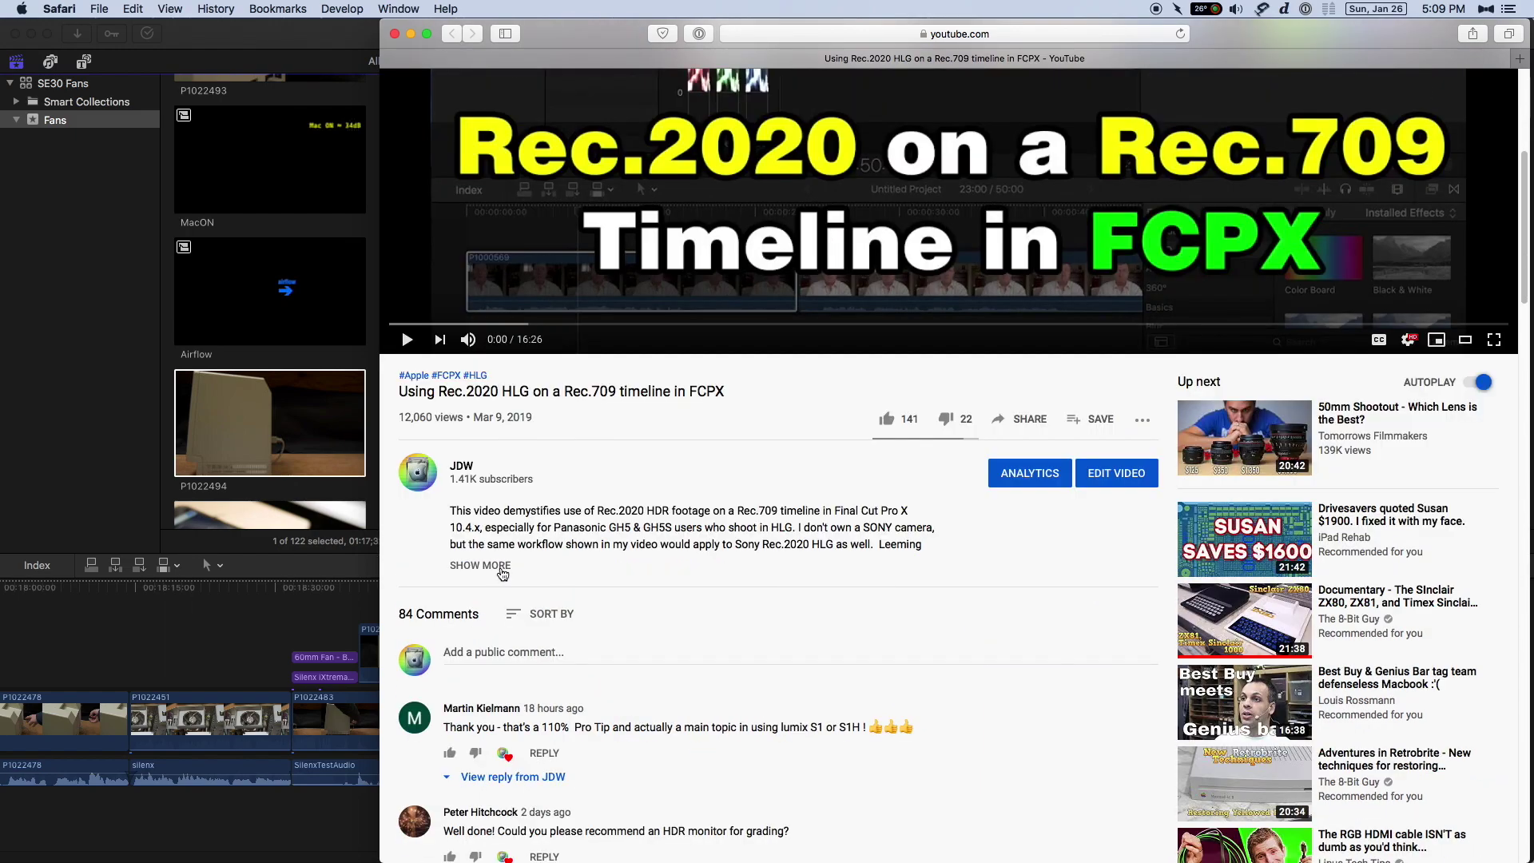
{"action": "left_click", "coordinate": [503, 565]}
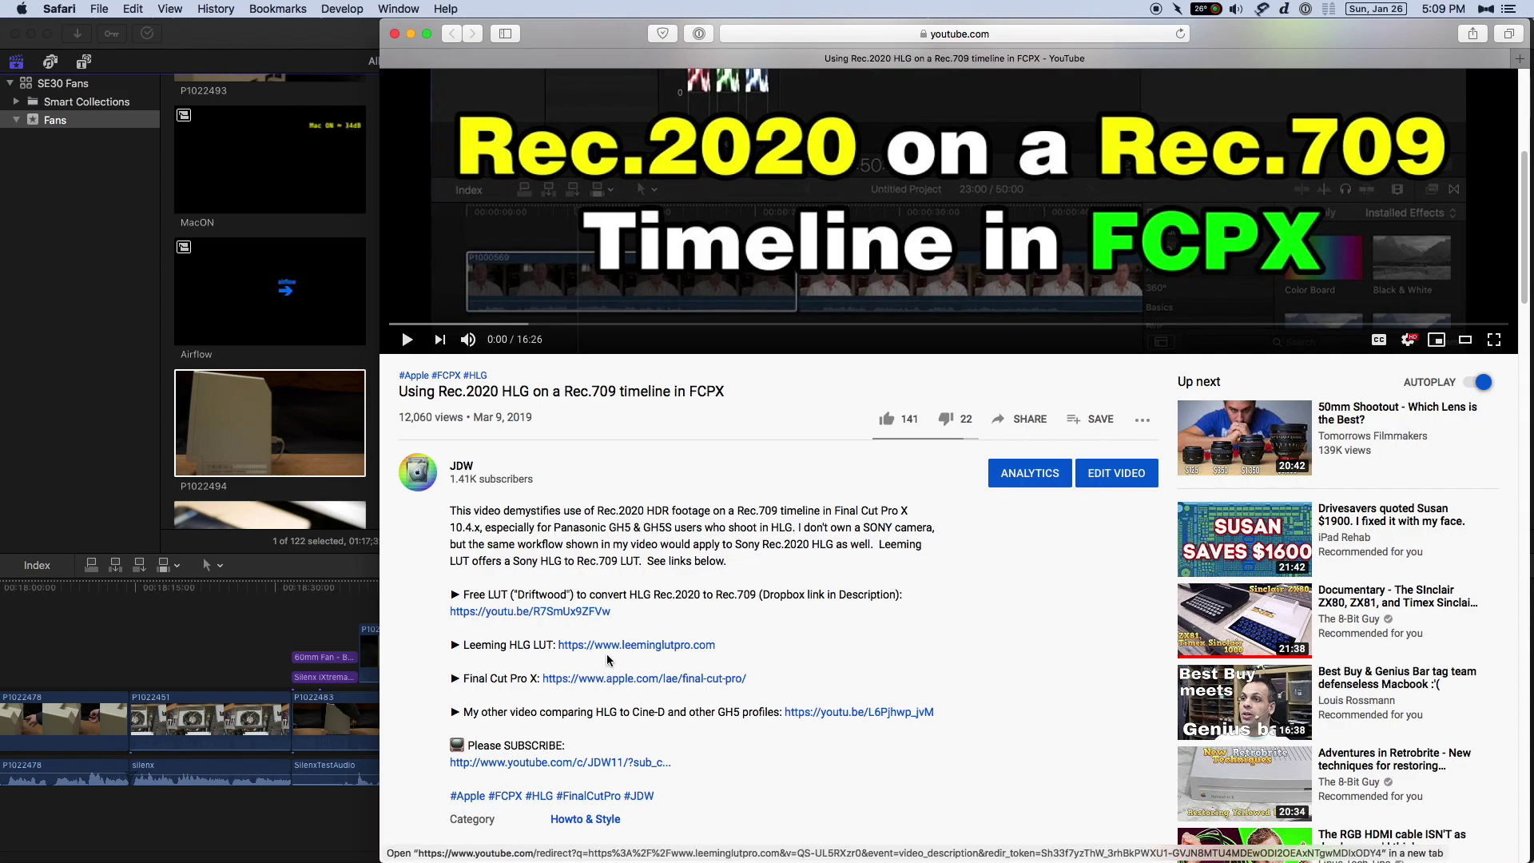
{"action": "scroll", "coordinate": [849, 541], "scroll_direction": "up", "scroll_amount": 10}
{"action": "scroll", "coordinate": [813, 360], "scroll_direction": "down", "scroll_amount": 9}
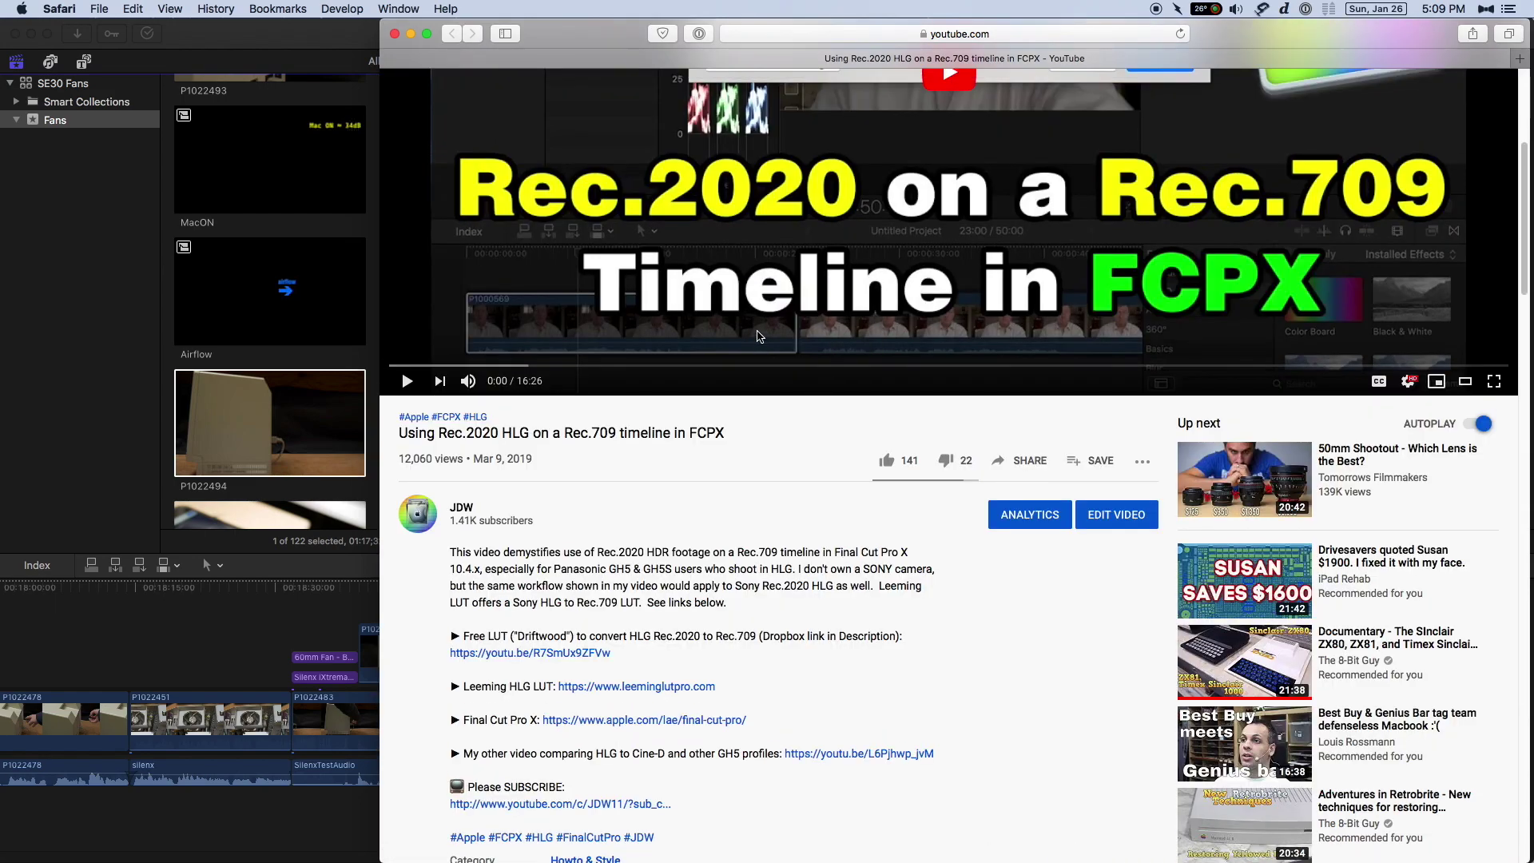
{"action": "scroll", "coordinate": [751, 319], "scroll_direction": "up", "scroll_amount": 5}
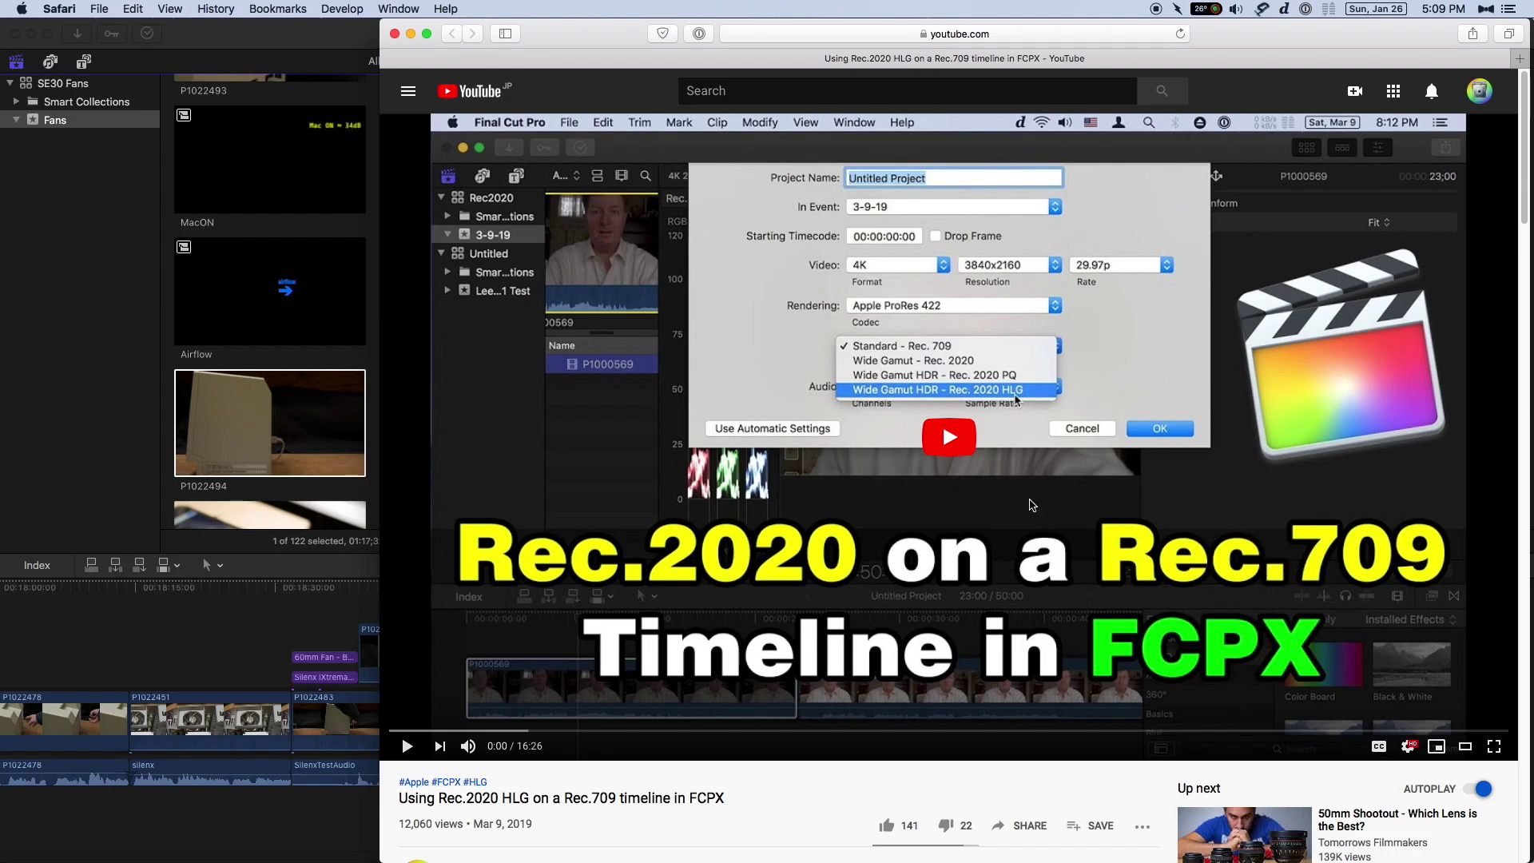
{"action": "scroll", "coordinate": [1029, 504], "scroll_direction": "down", "scroll_amount": 10}
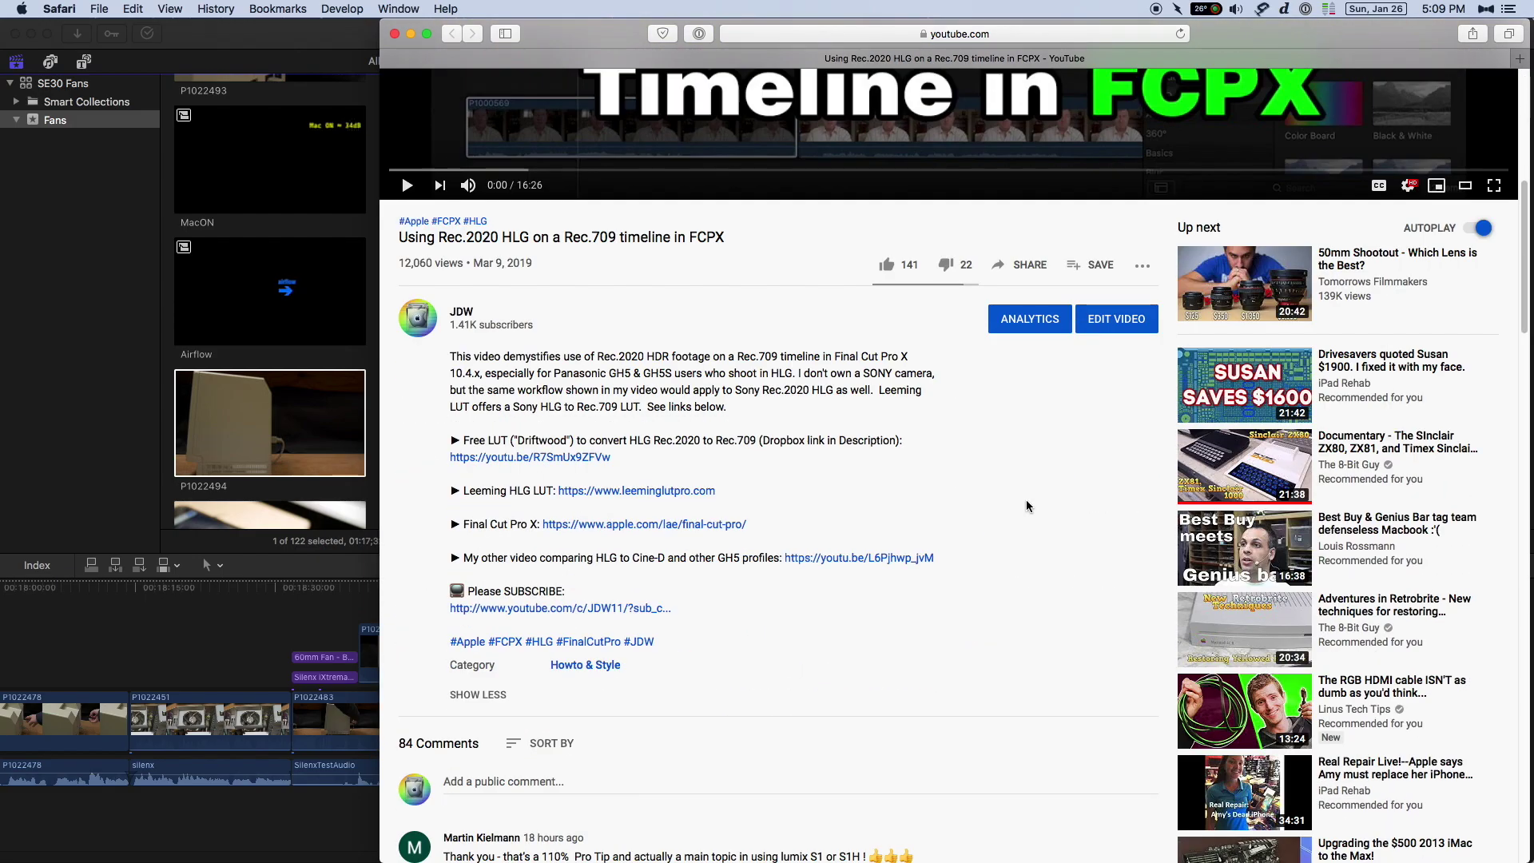
- Highlight the words 4k, overexposed and proxy in the comment about overexposed HLG proxy footage
{"action": "scroll", "coordinate": [1024, 507], "scroll_direction": "down", "scroll_amount": 5}
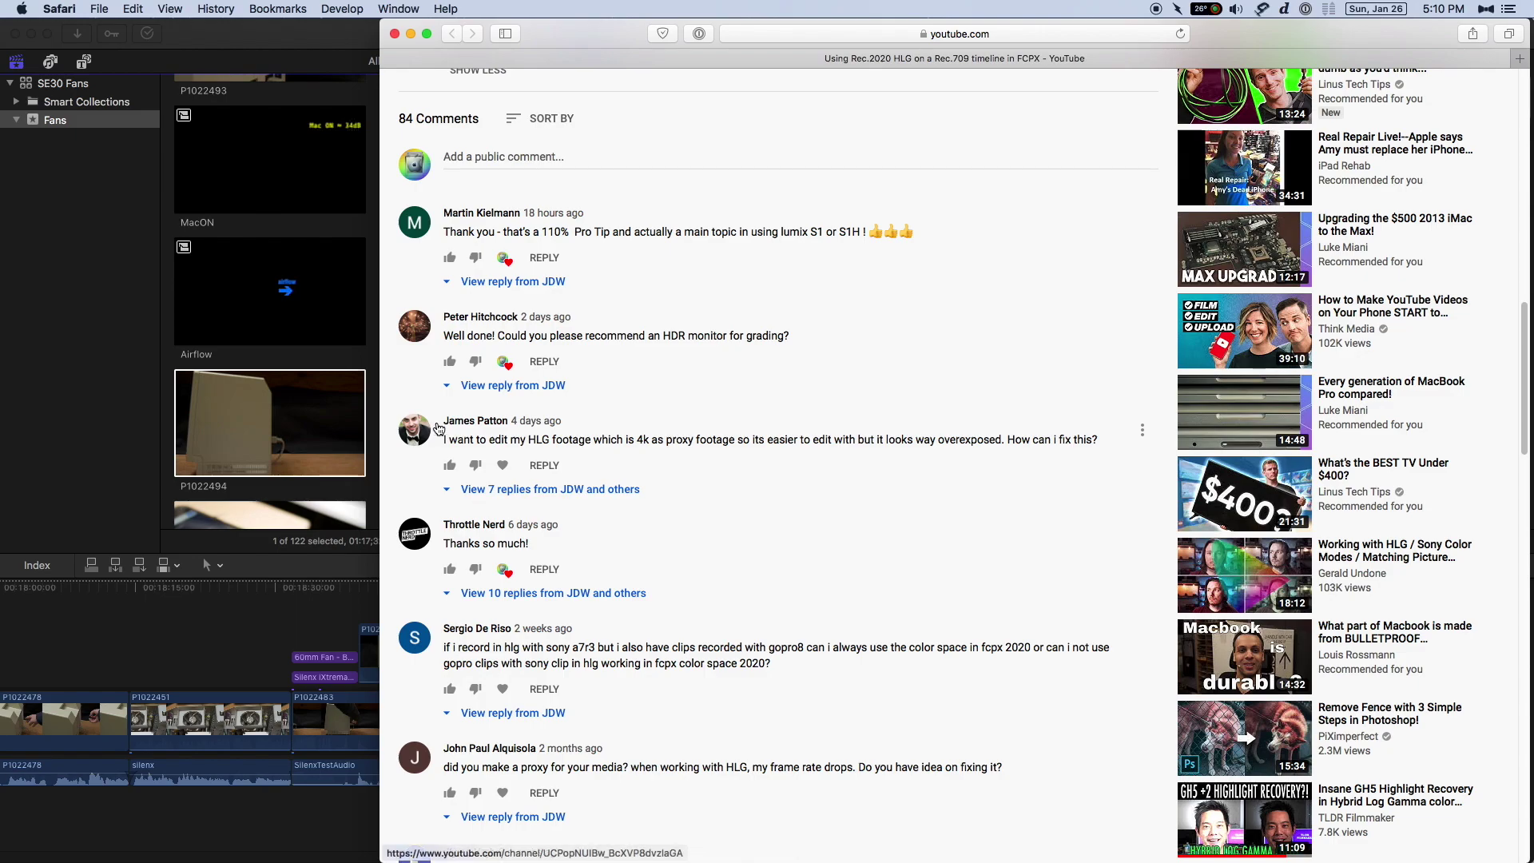
{"action": "left_click_drag", "start_coordinate": [530, 441], "coordinate": [593, 437]}
{"action": "left_click", "coordinate": [634, 437]}
{"action": "double_click", "coordinate": [635, 437]}
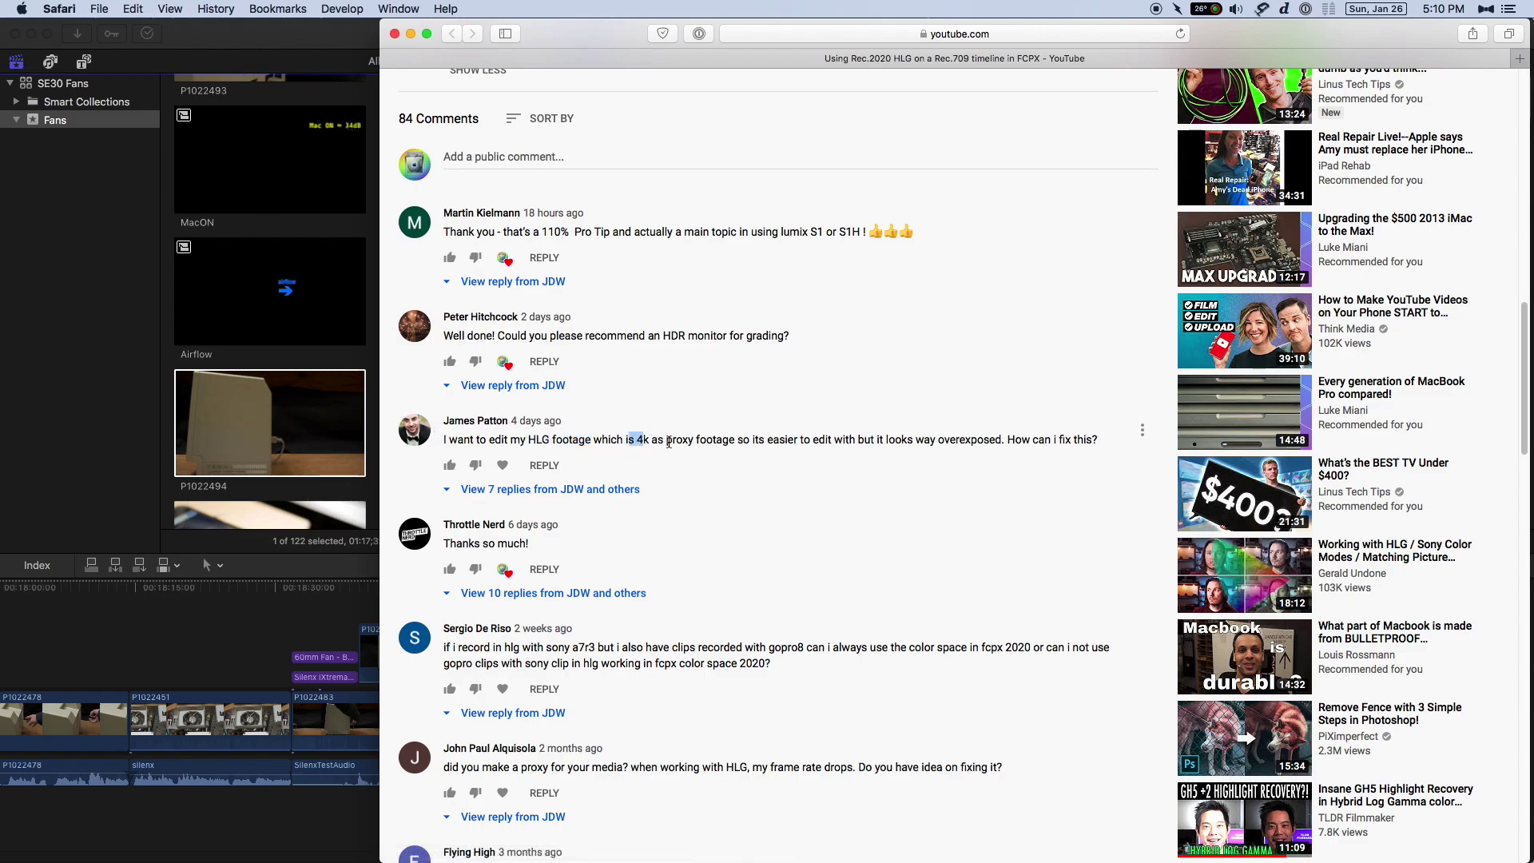
{"action": "double_click", "coordinate": [943, 440]}
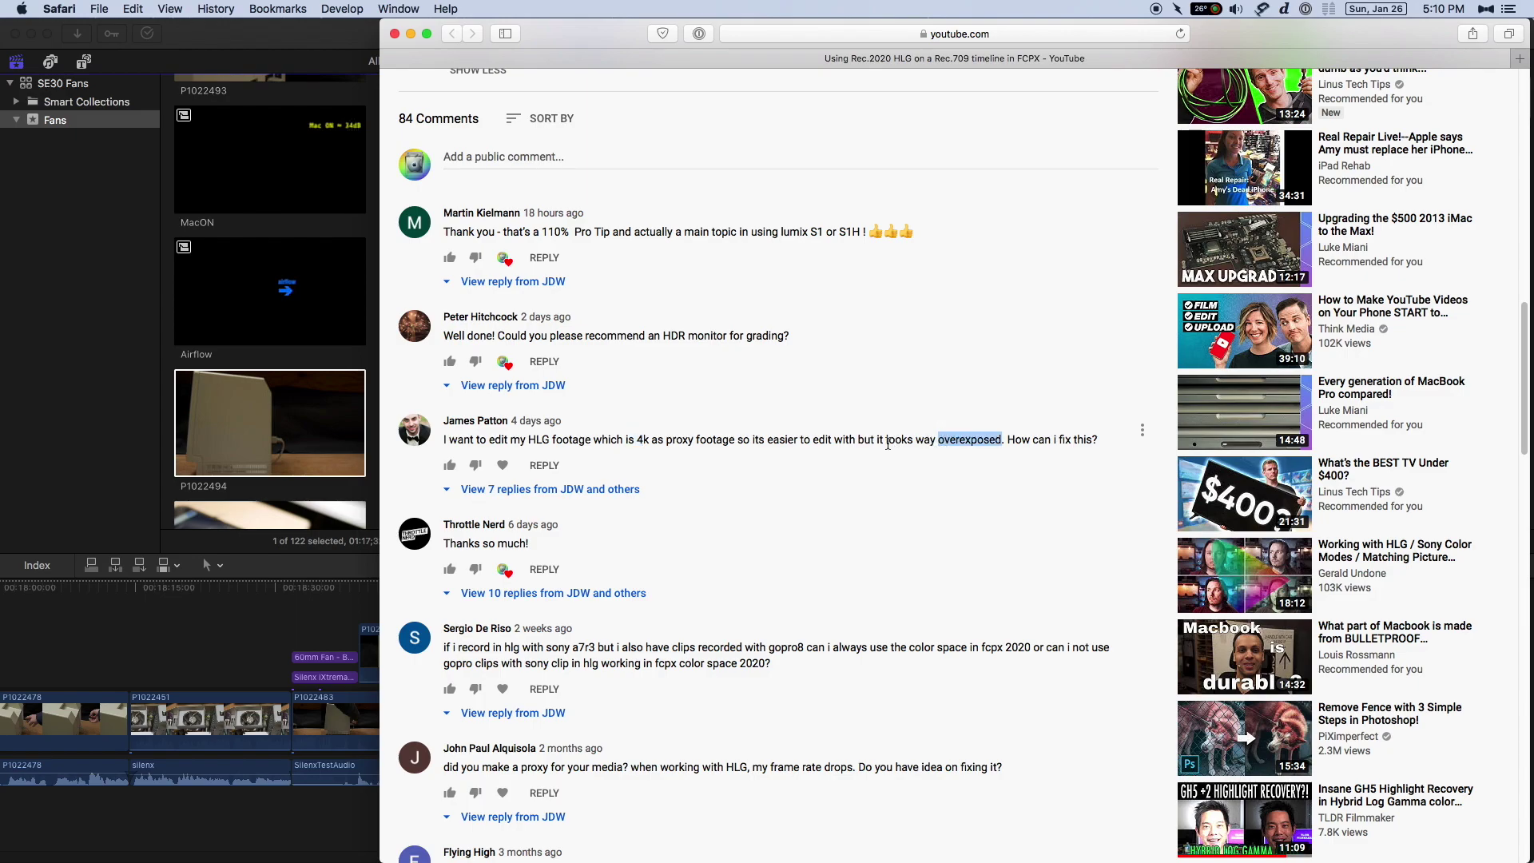
{"action": "left_click", "coordinate": [684, 442]}
{"action": "double_click", "coordinate": [683, 440]}
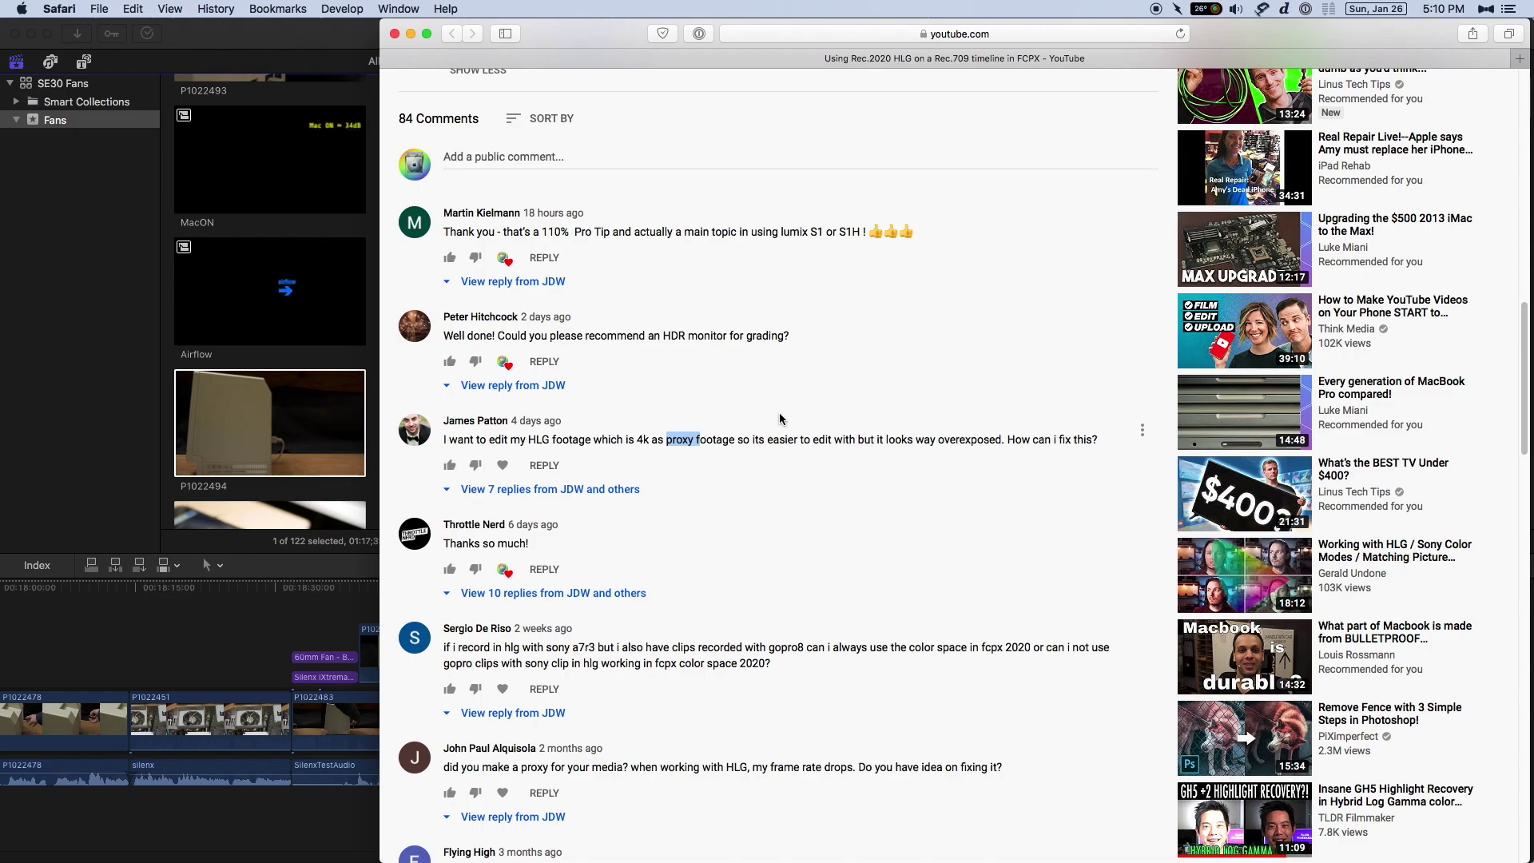
- Back in Final Cut Pro, close the About box and select Desktop MiniVmac.mov in Media Import
{"action": "key", "text": "super+Tab"}
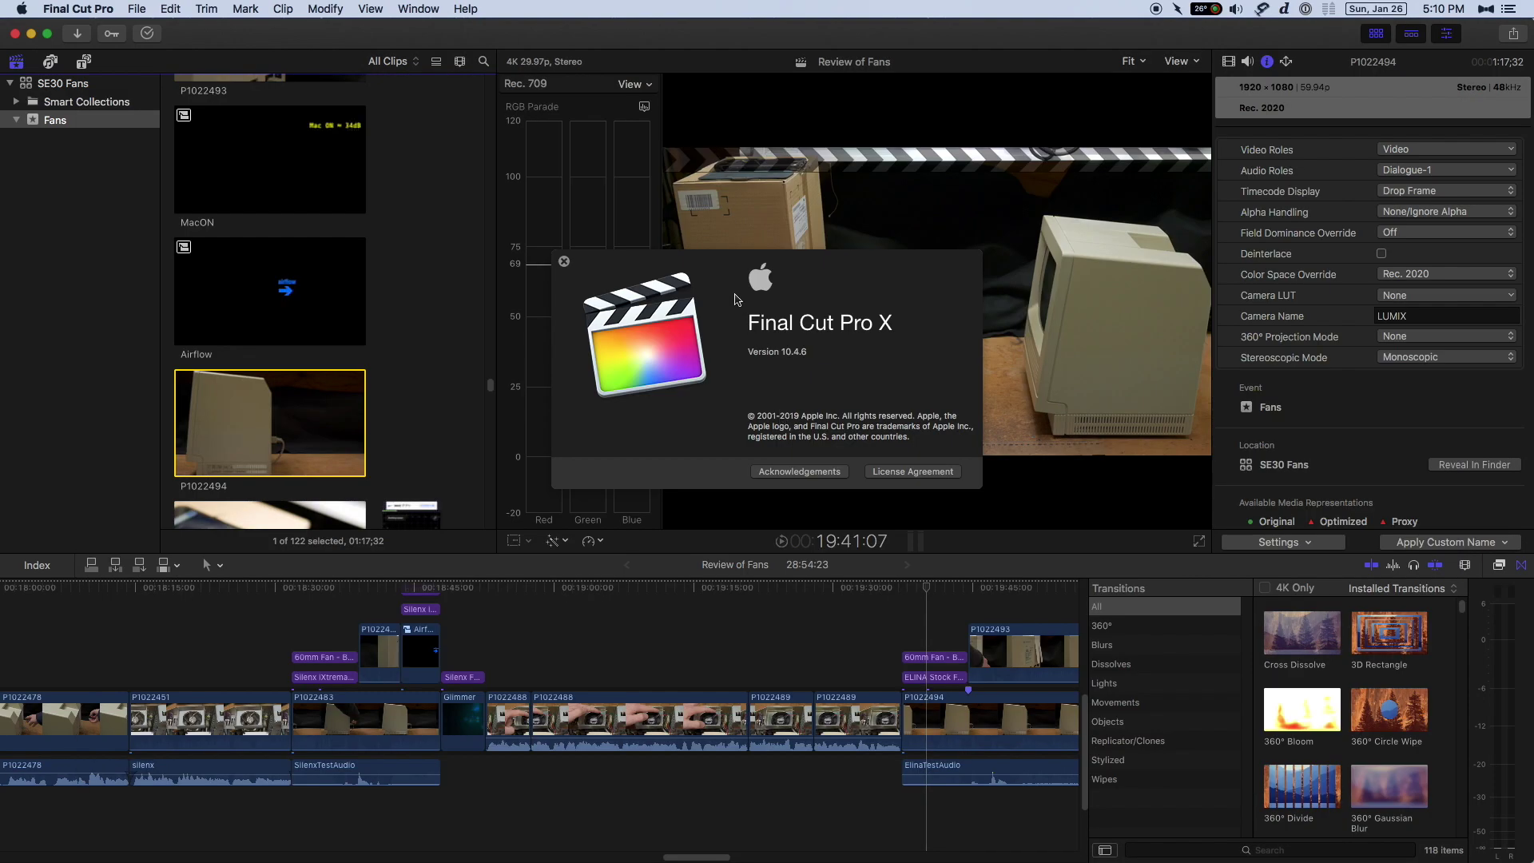
{"action": "left_click", "coordinate": [564, 261]}
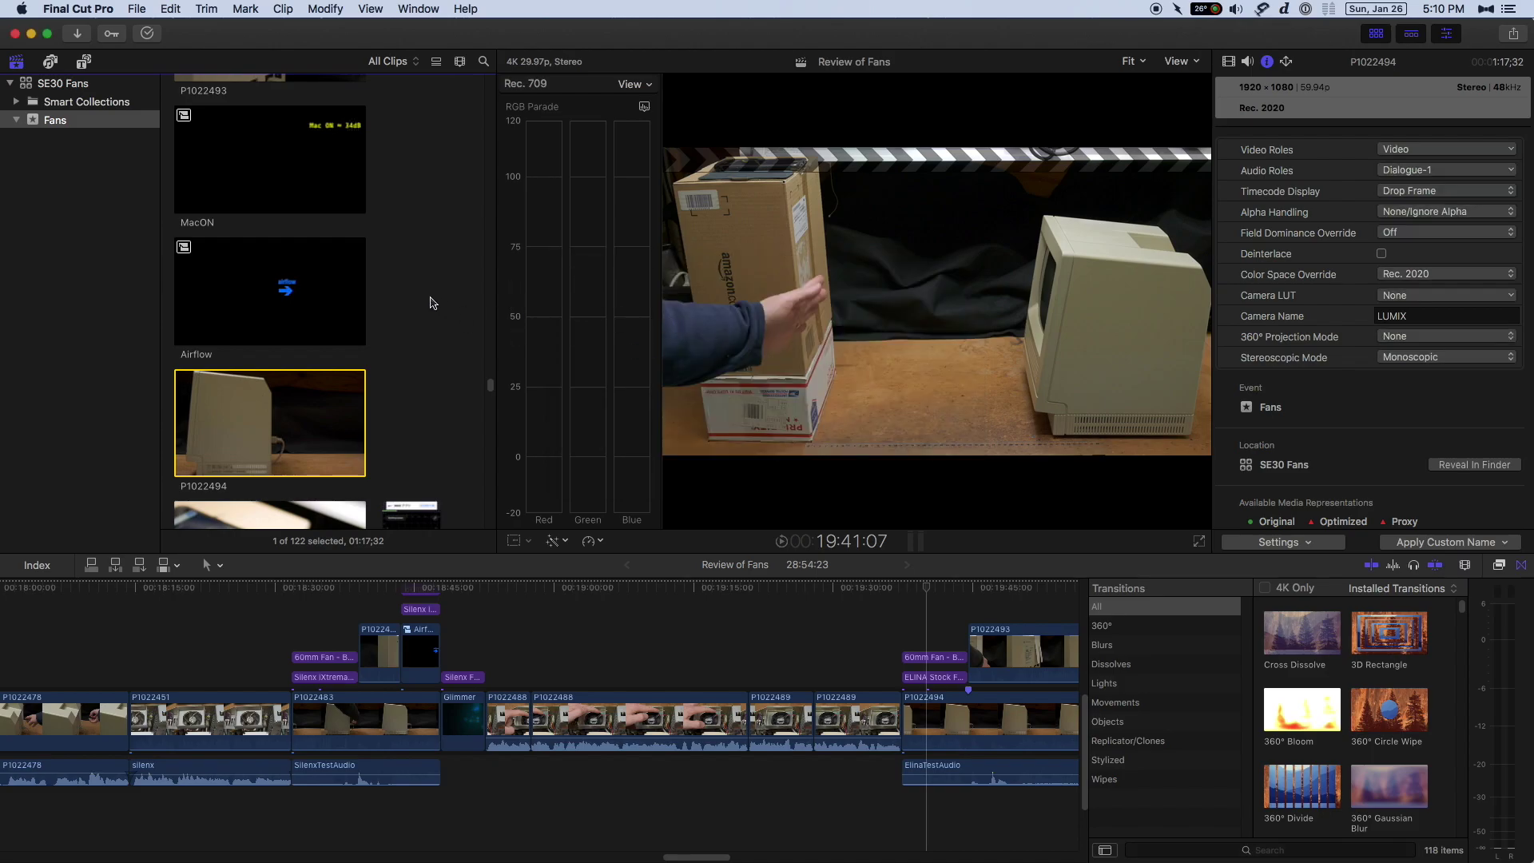
{"action": "key", "text": "super+i"}
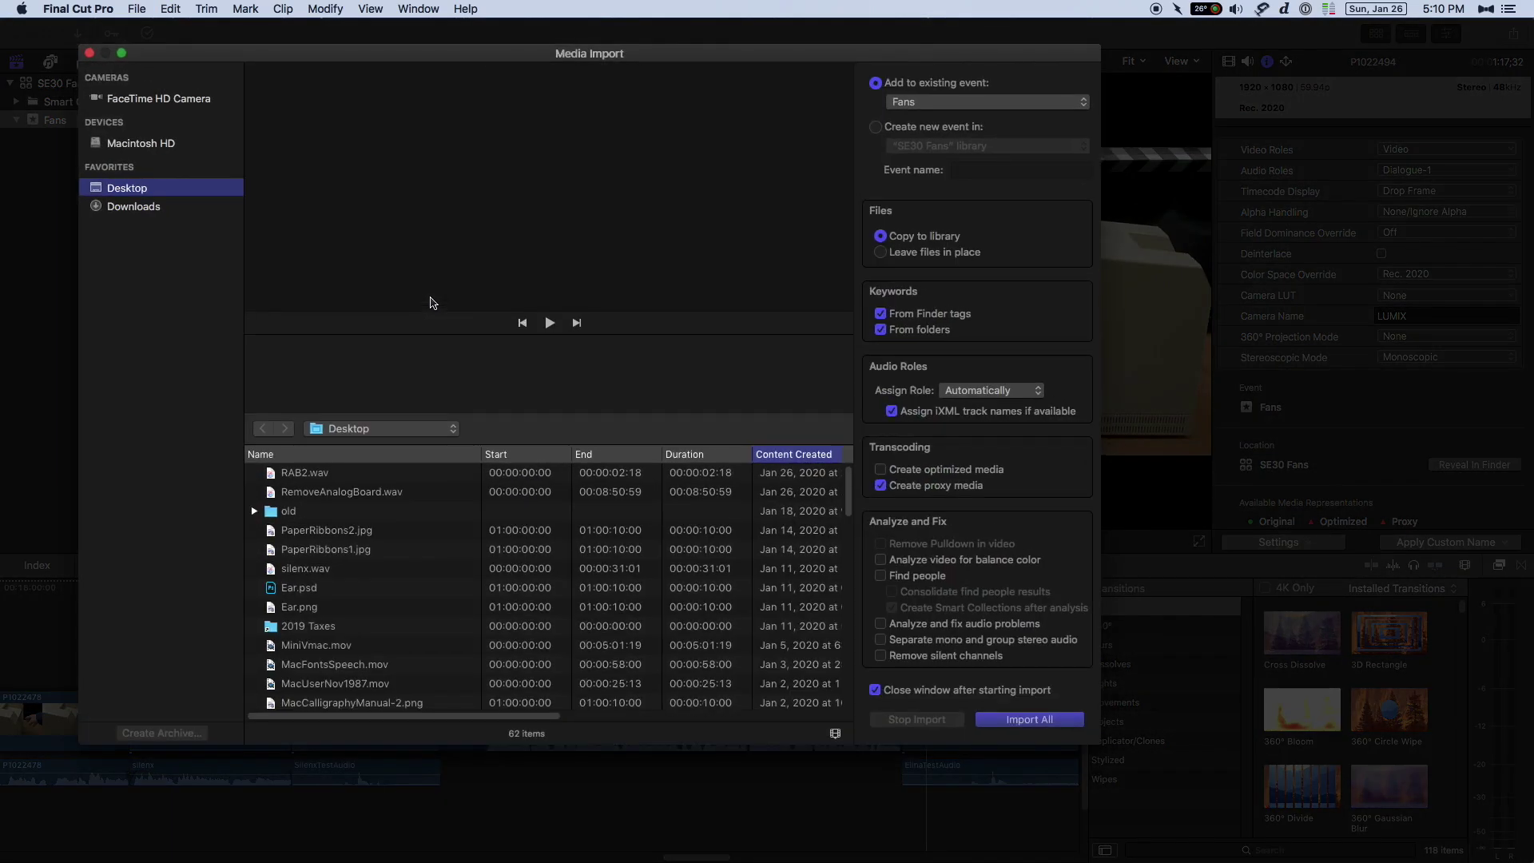
{"action": "left_click_drag", "start_coordinate": [871, 55], "coordinate": [876, 36]}
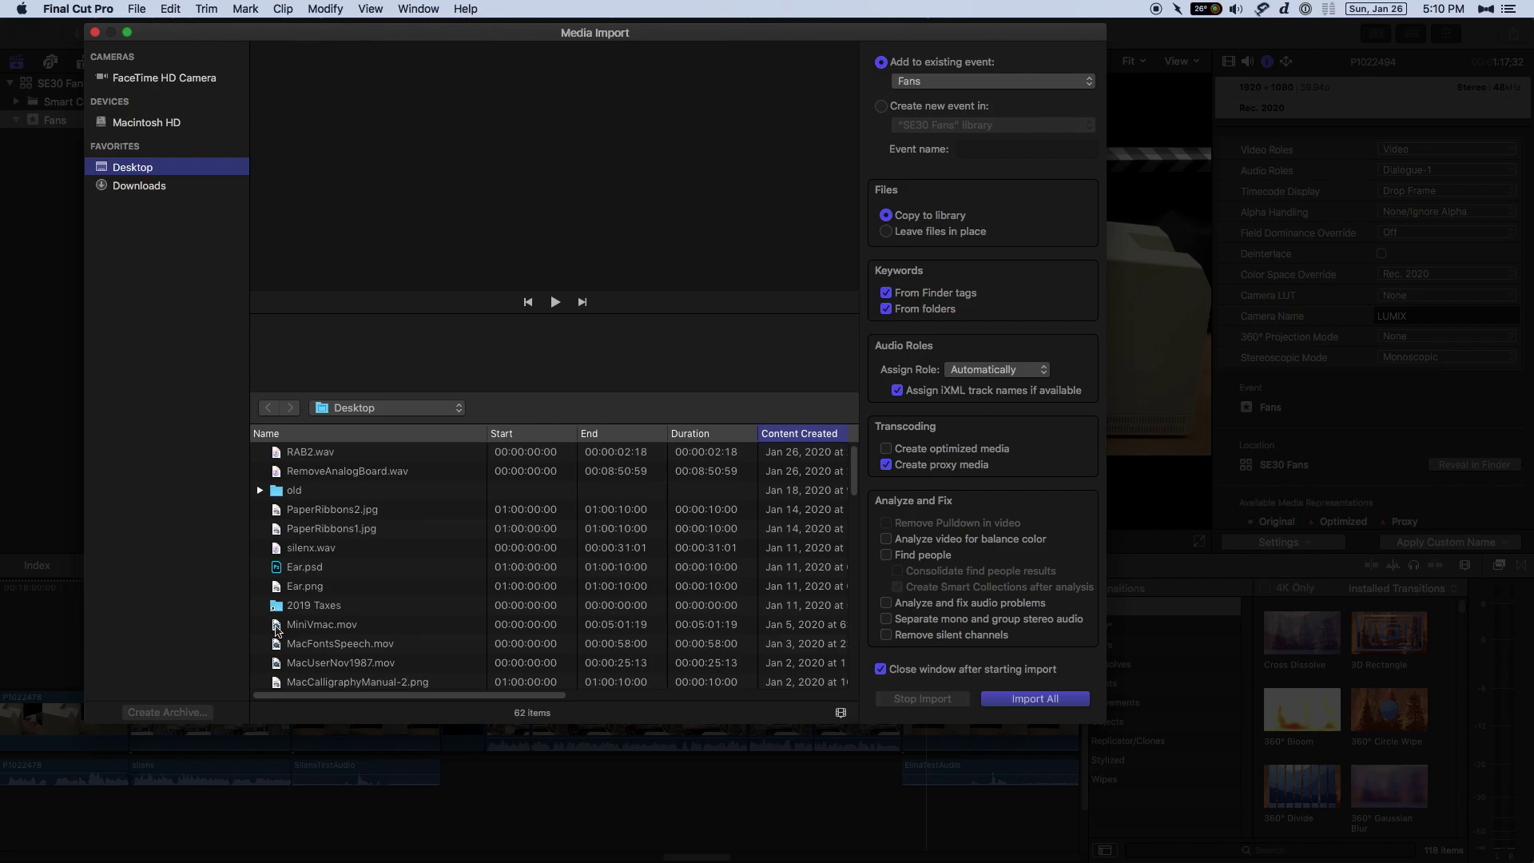
{"action": "left_click", "coordinate": [277, 627]}
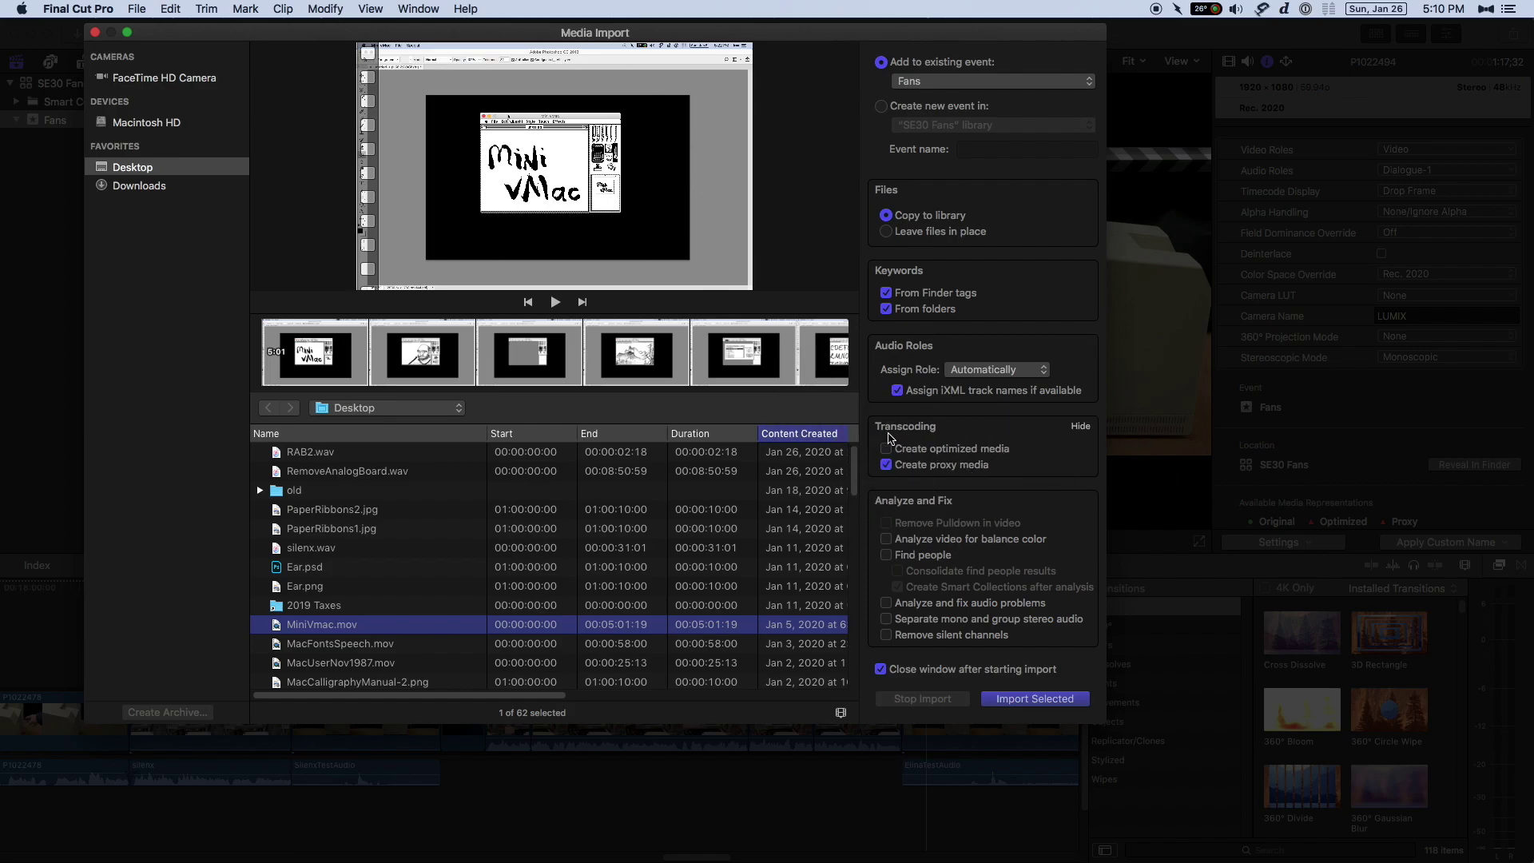
- Import MiniVmac.mov into the Fans event with proxy media on and optimized media off
{"action": "left_click", "coordinate": [897, 461]}
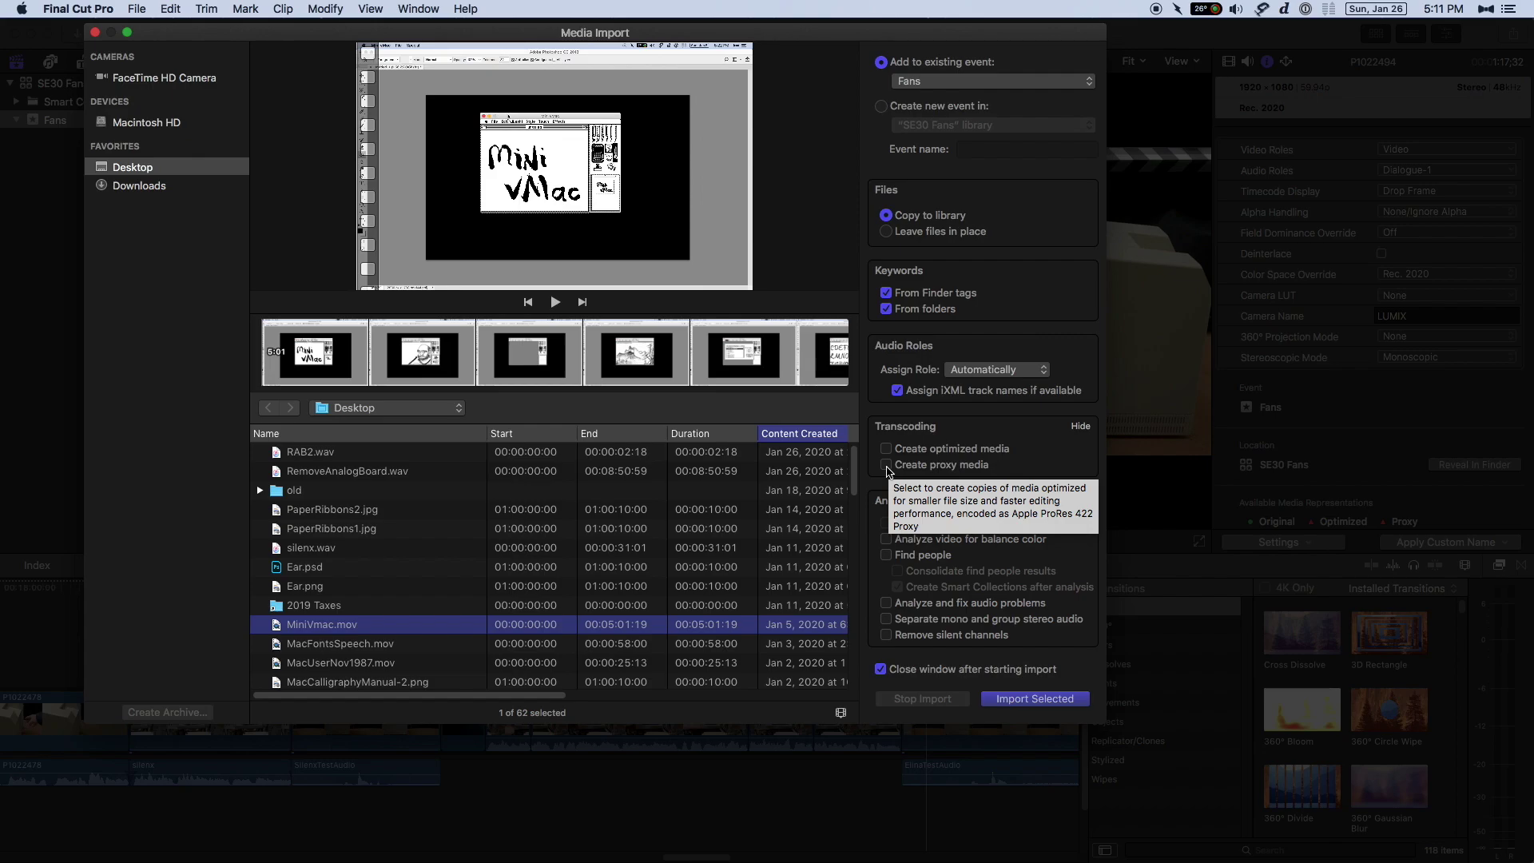
{"action": "left_click", "coordinate": [886, 465]}
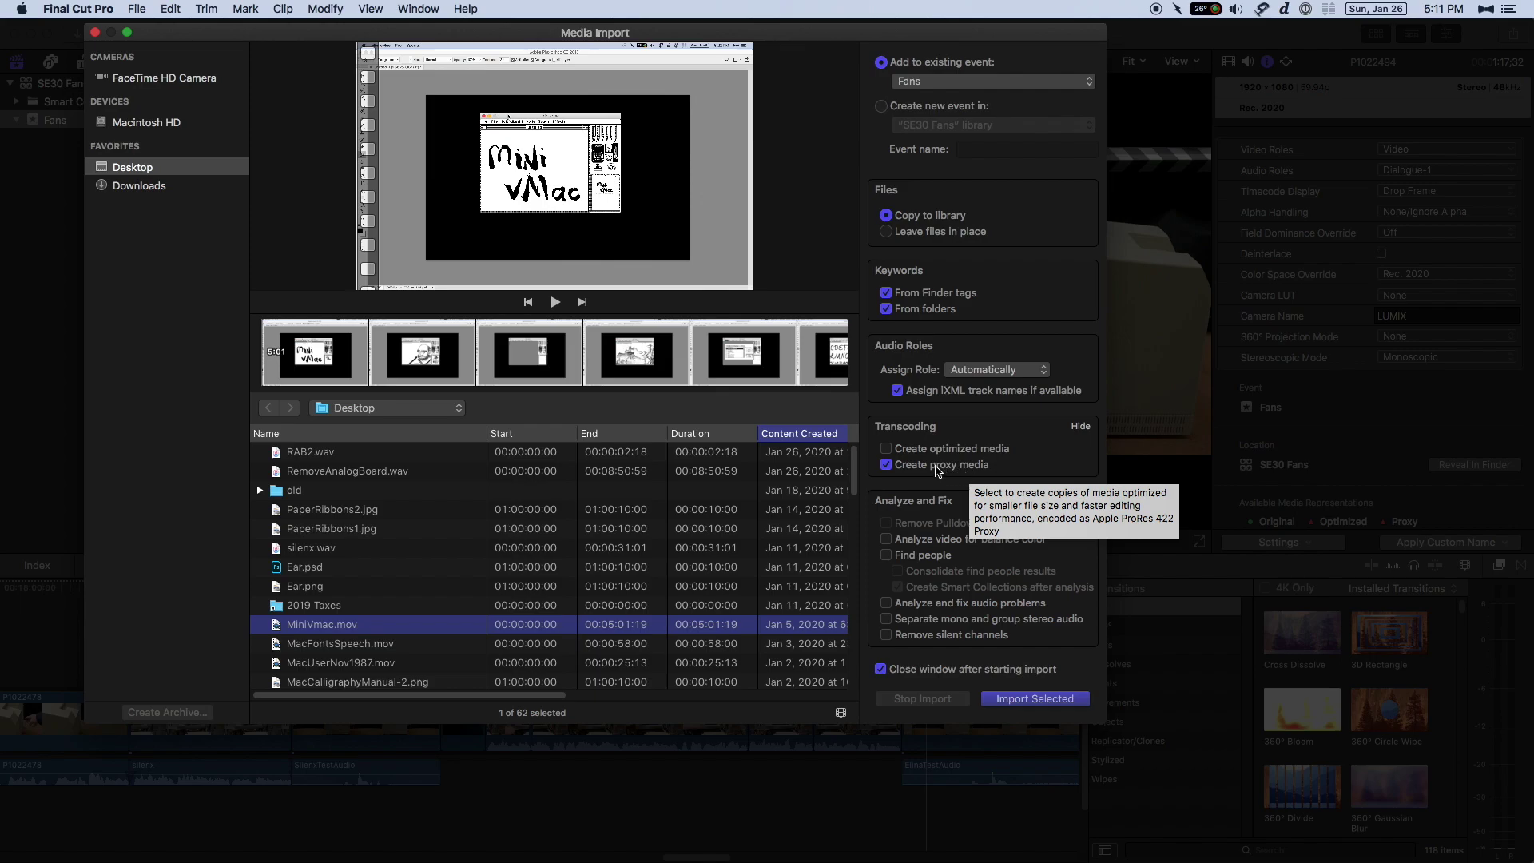
{"action": "left_click", "coordinate": [887, 450]}
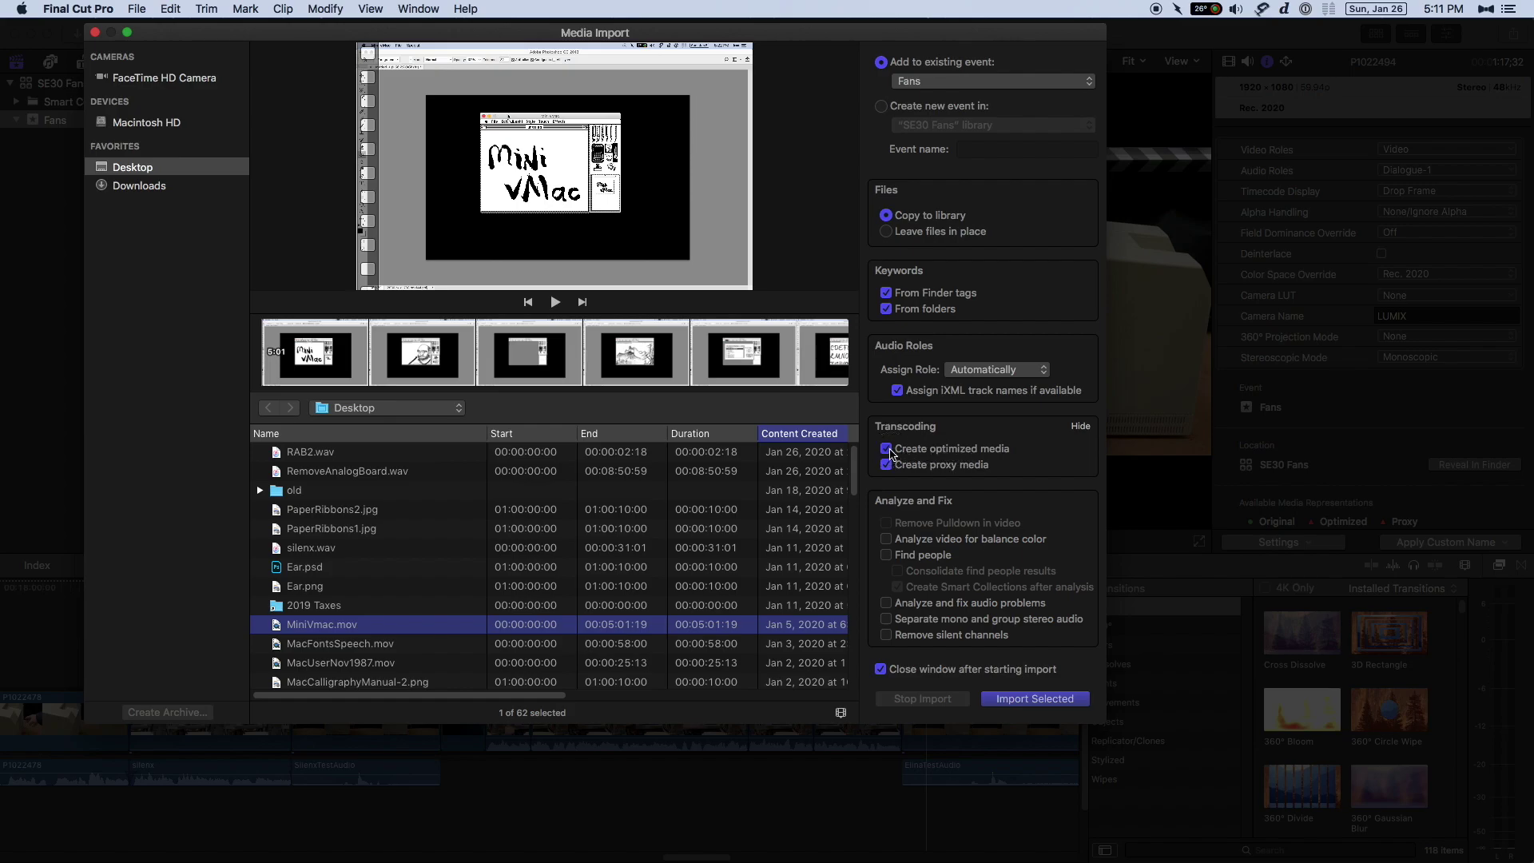
{"action": "left_click", "coordinate": [887, 449]}
{"action": "left_click", "coordinate": [1014, 700]}
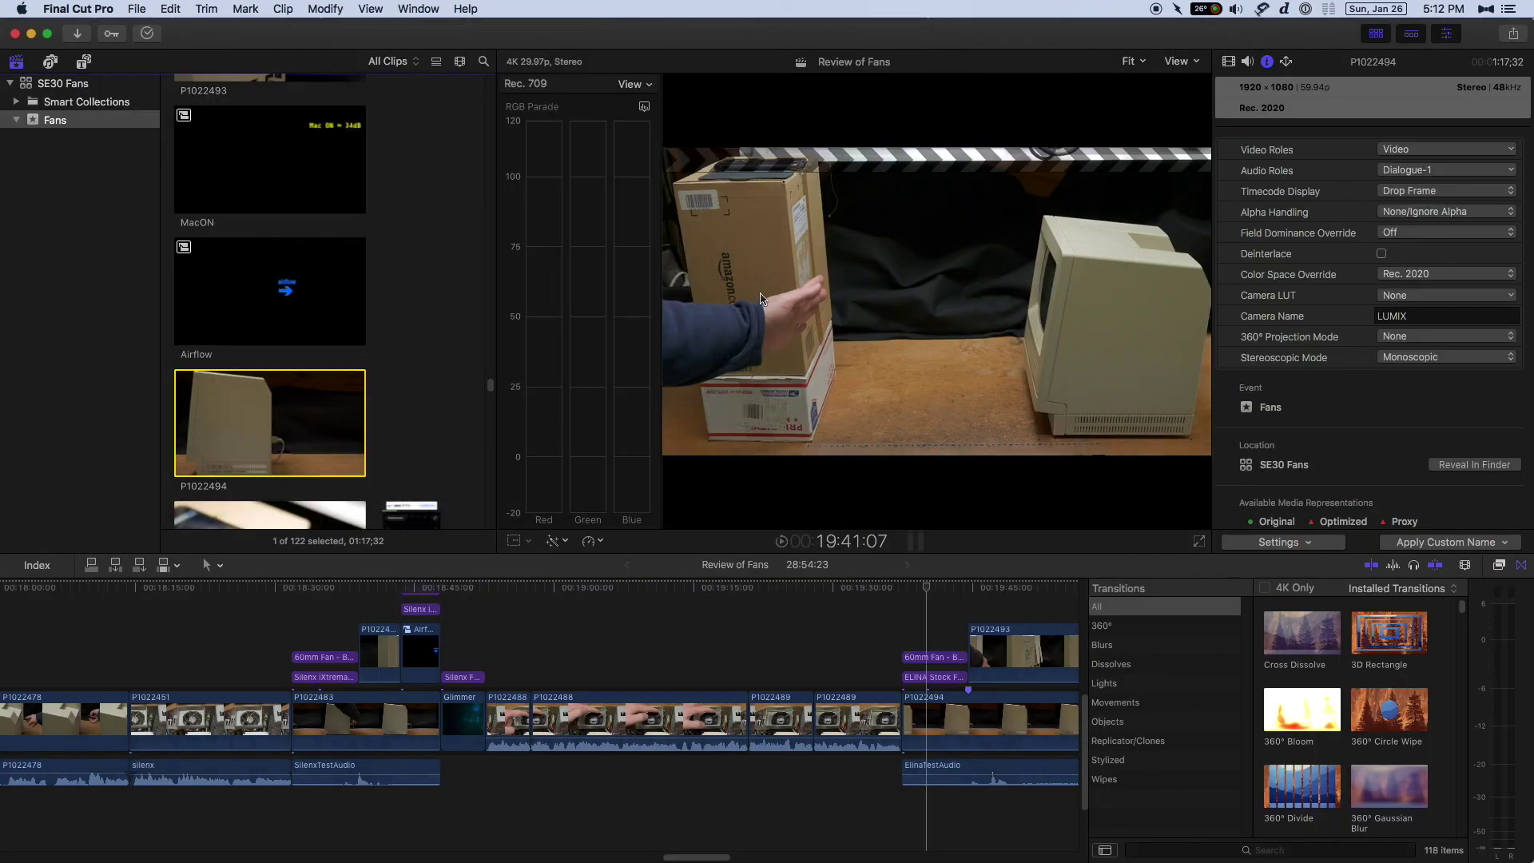
- Switch the viewer to Proxy playback, inspect clip P1022494, then return to Optimized/Original media
{"action": "left_click", "coordinate": [441, 655]}
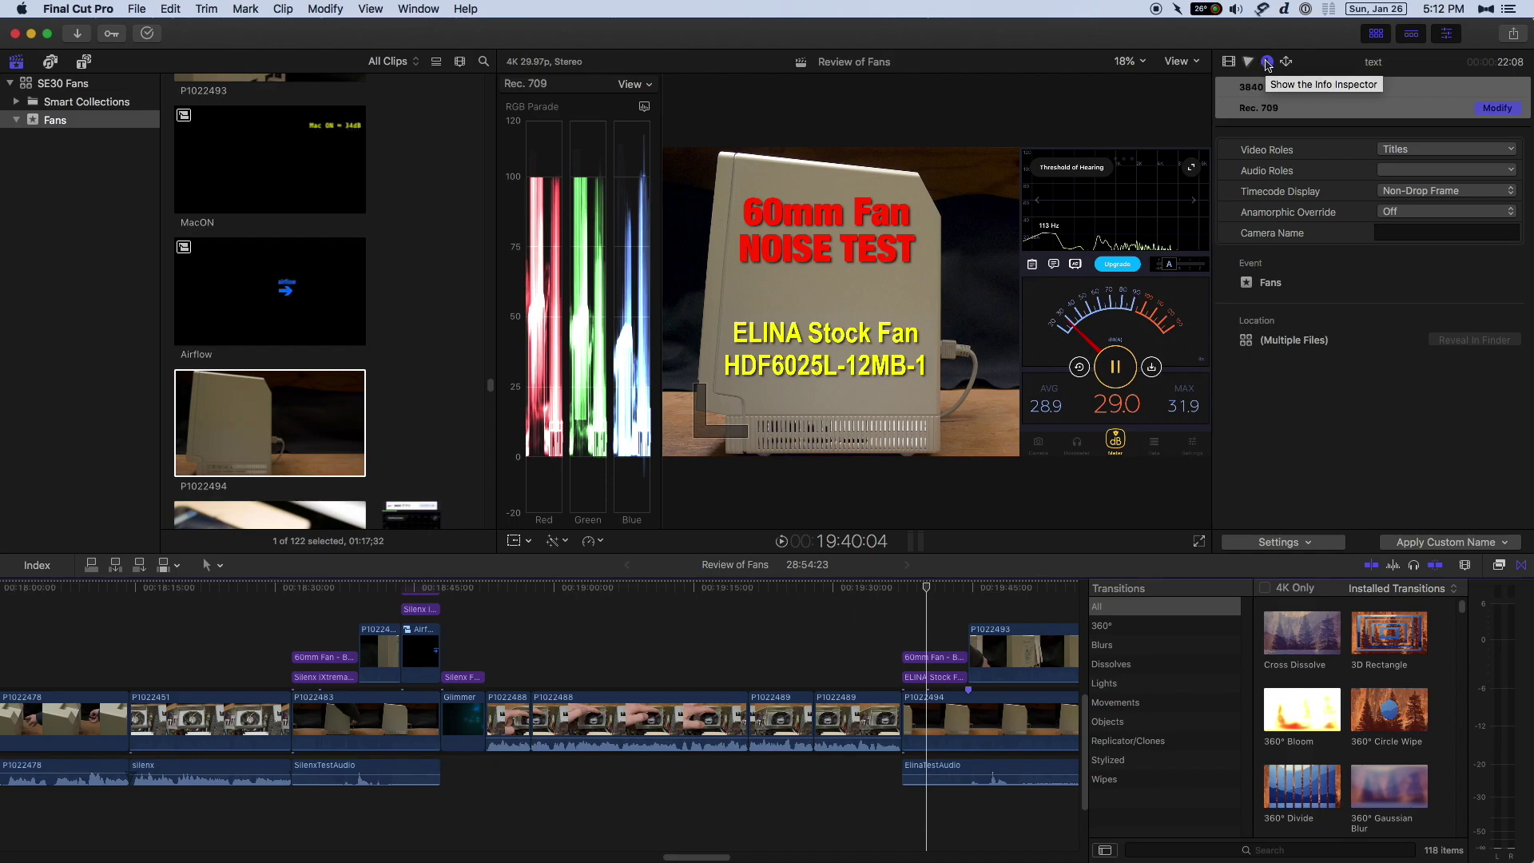
{"action": "left_click", "coordinate": [1198, 62]}
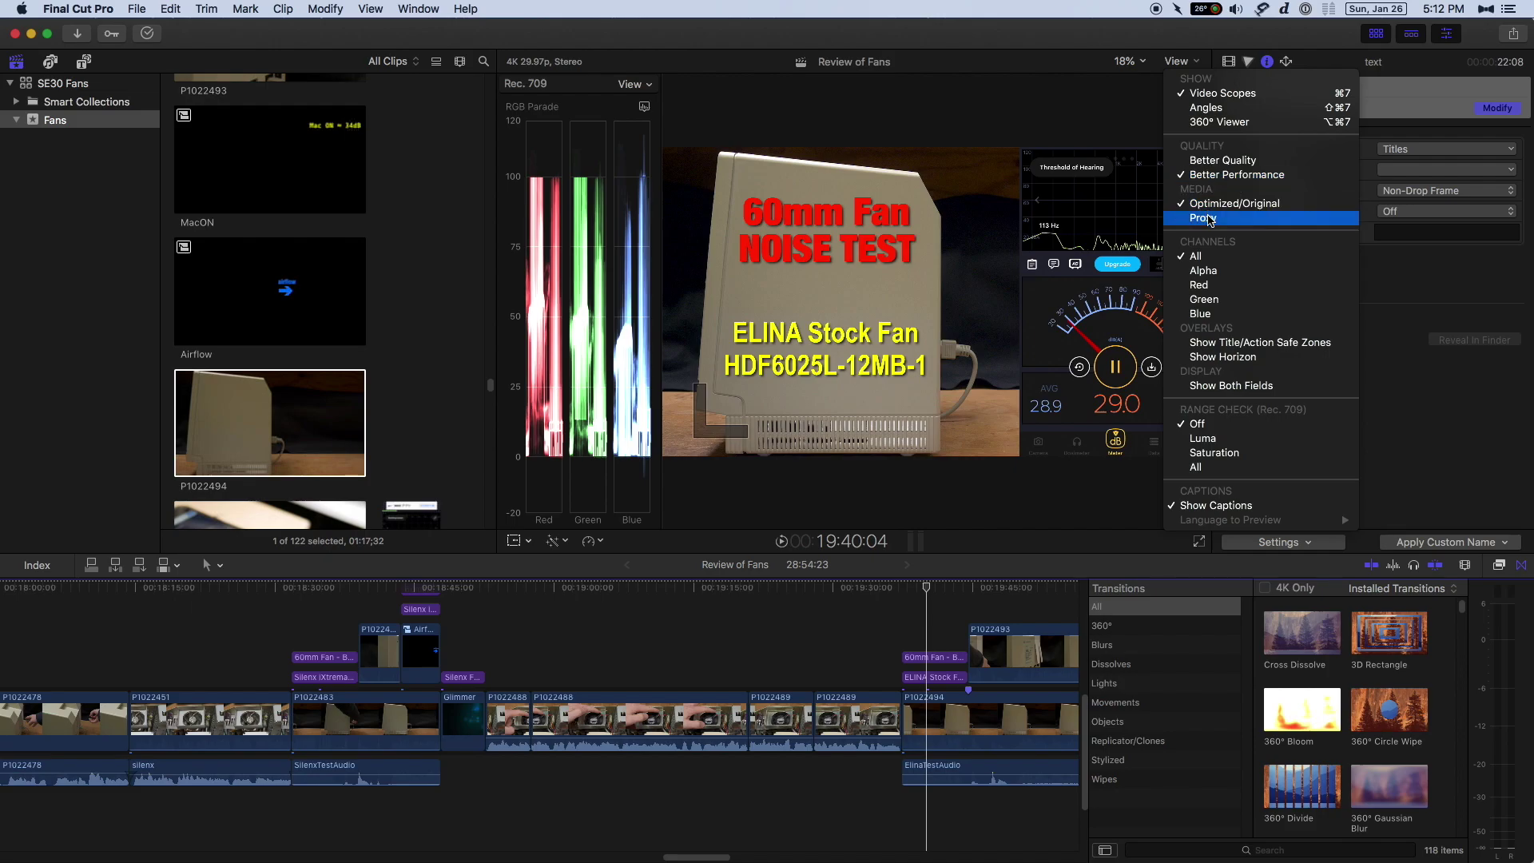
{"action": "left_click", "coordinate": [1204, 218]}
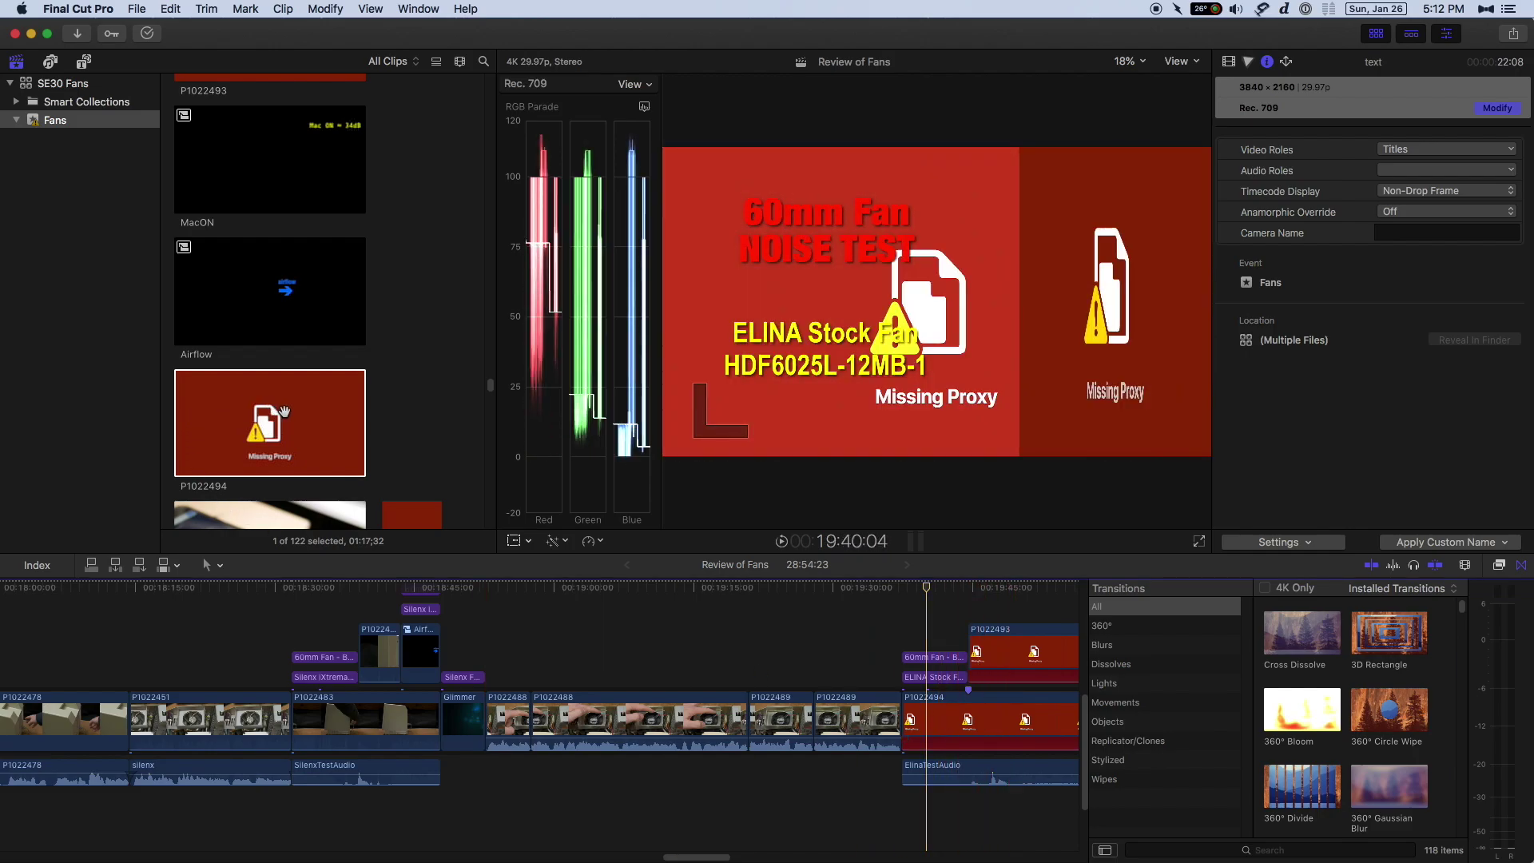
{"action": "left_click", "coordinate": [317, 425]}
{"action": "left_click", "coordinate": [1179, 62]}
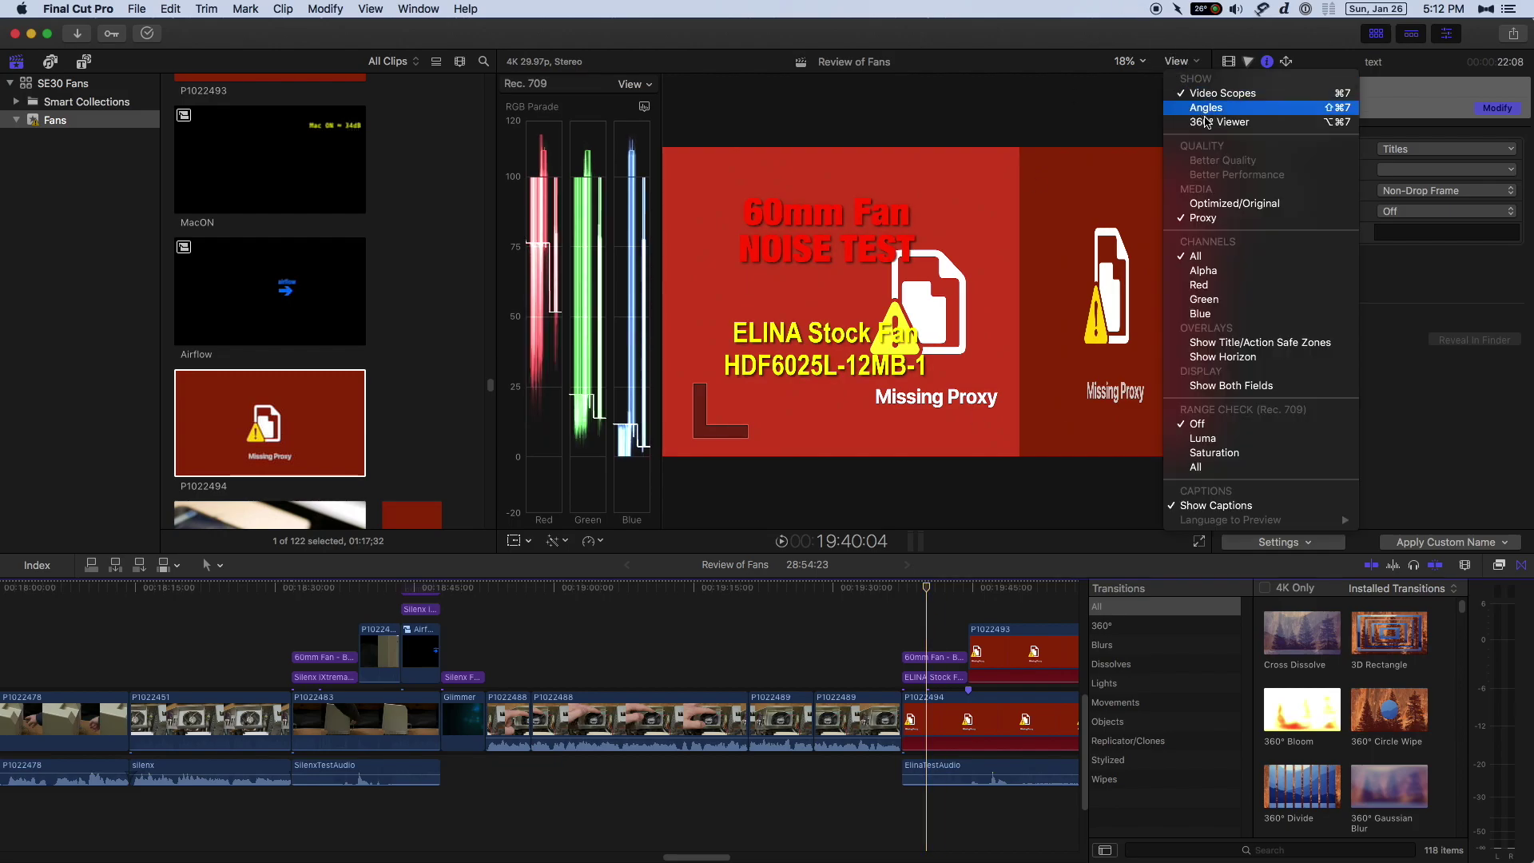
{"action": "left_click", "coordinate": [1209, 207]}
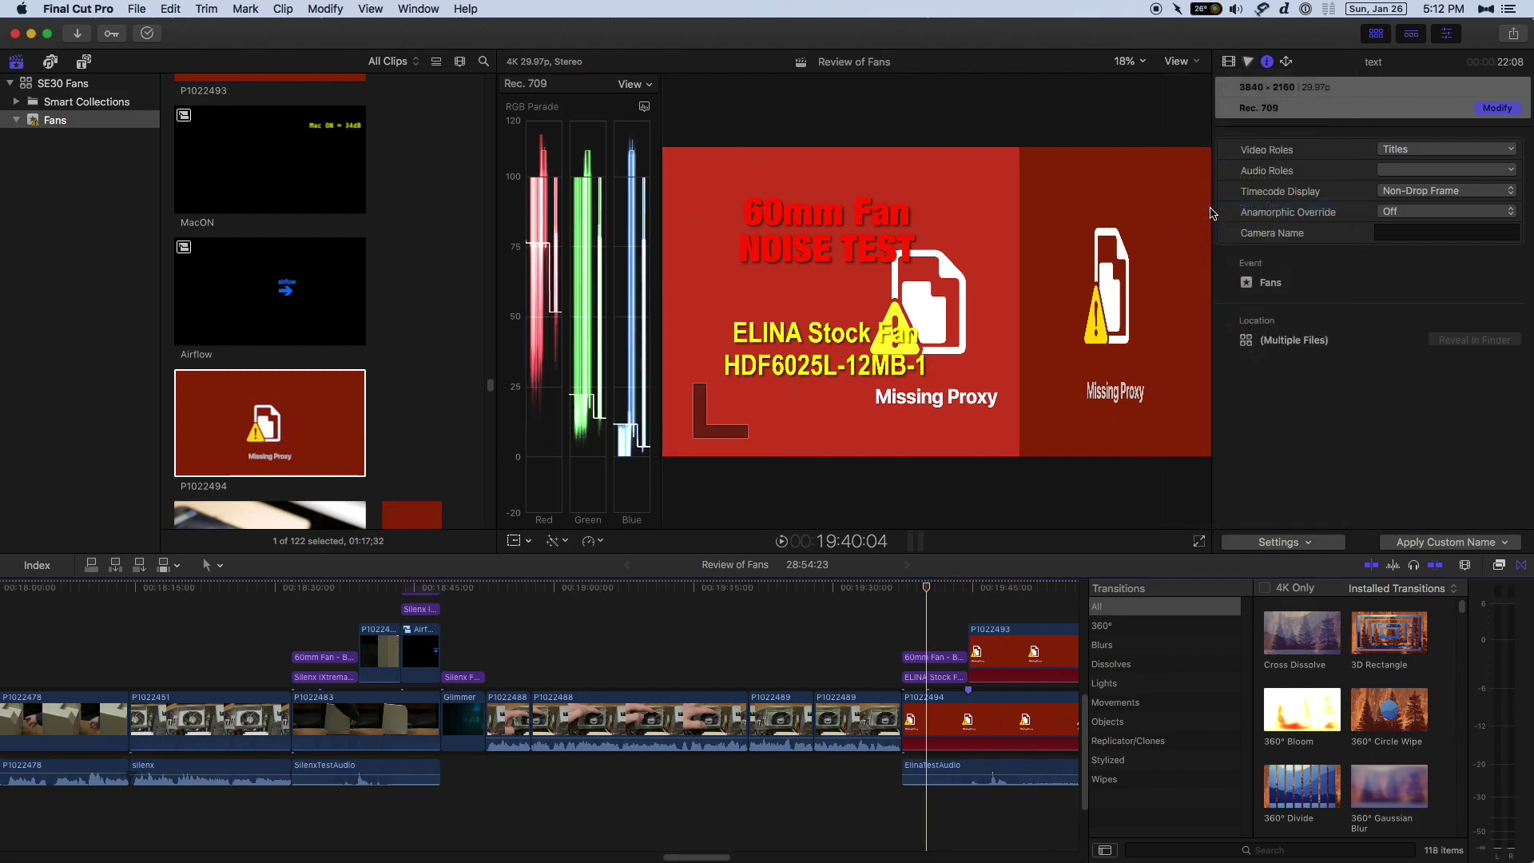
- Select clip P1022489 and set its Color Space Override to Off in the Info inspector
{"action": "left_click", "coordinate": [859, 700]}
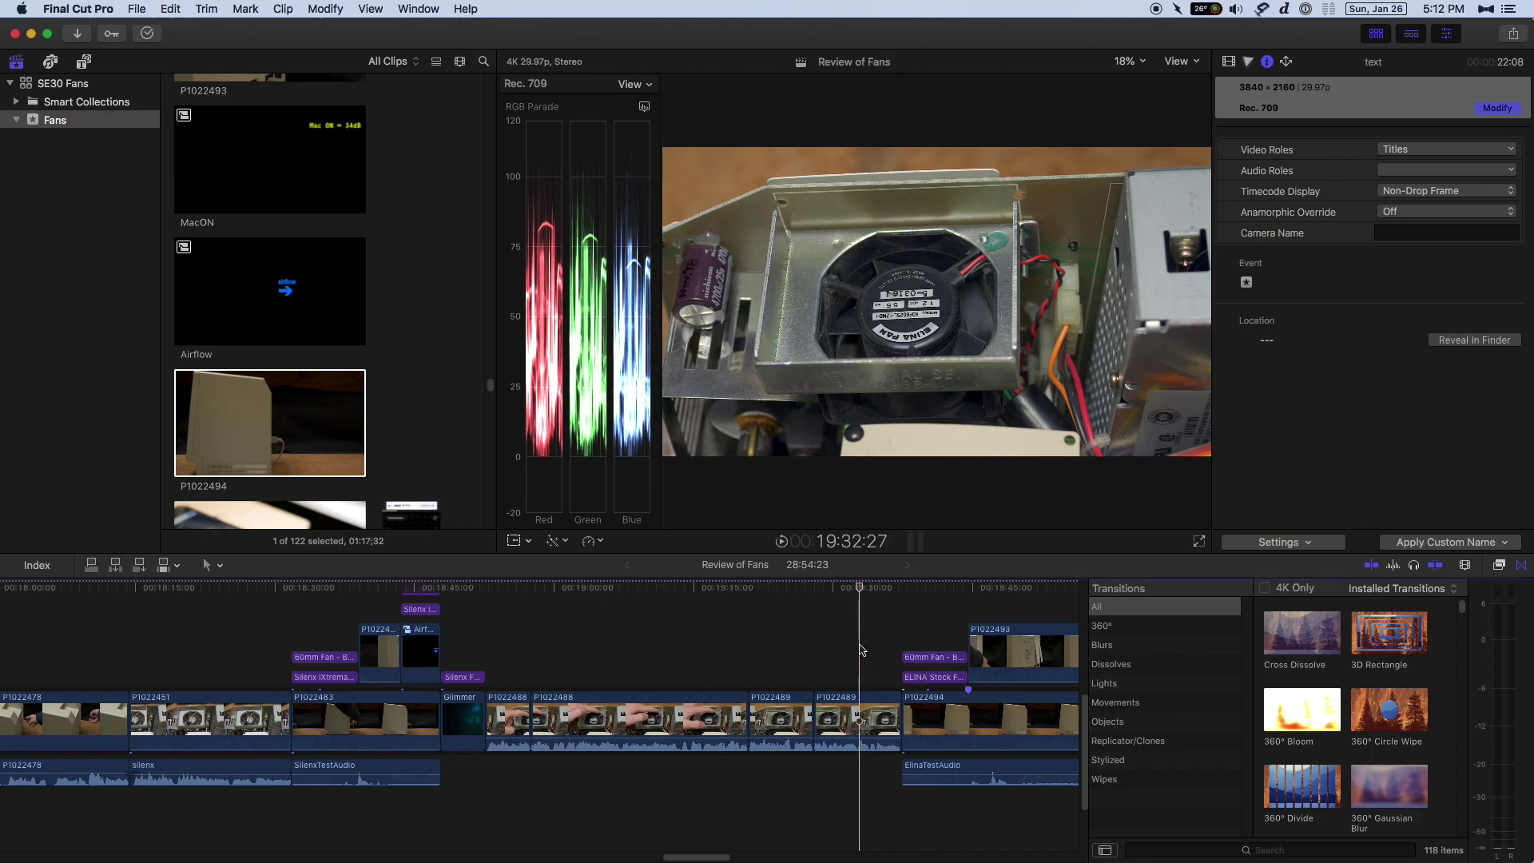
{"action": "left_click", "coordinate": [859, 699]}
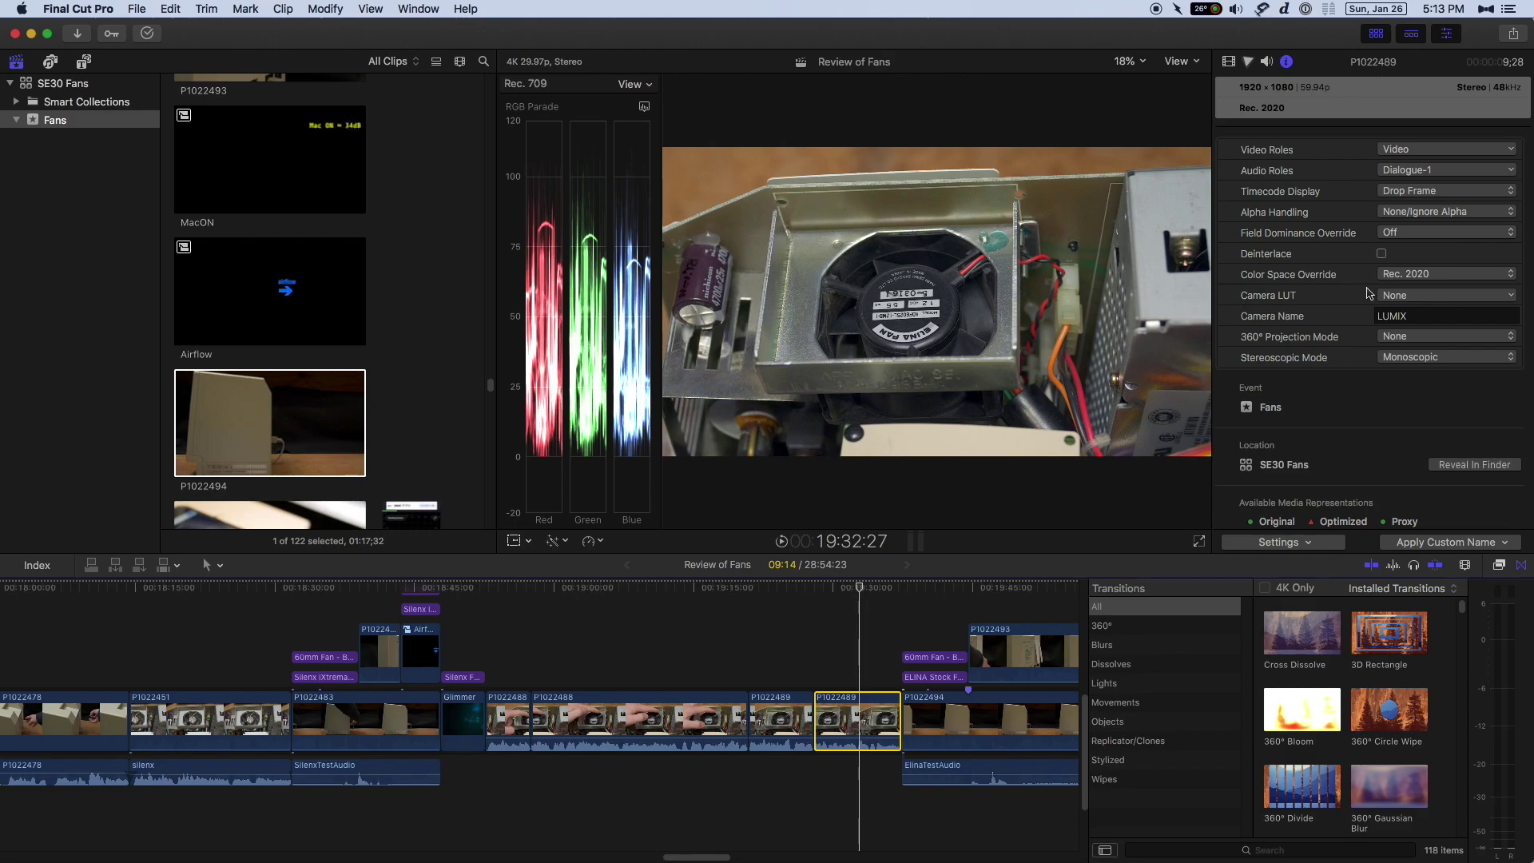
{"action": "left_click", "coordinate": [1390, 277]}
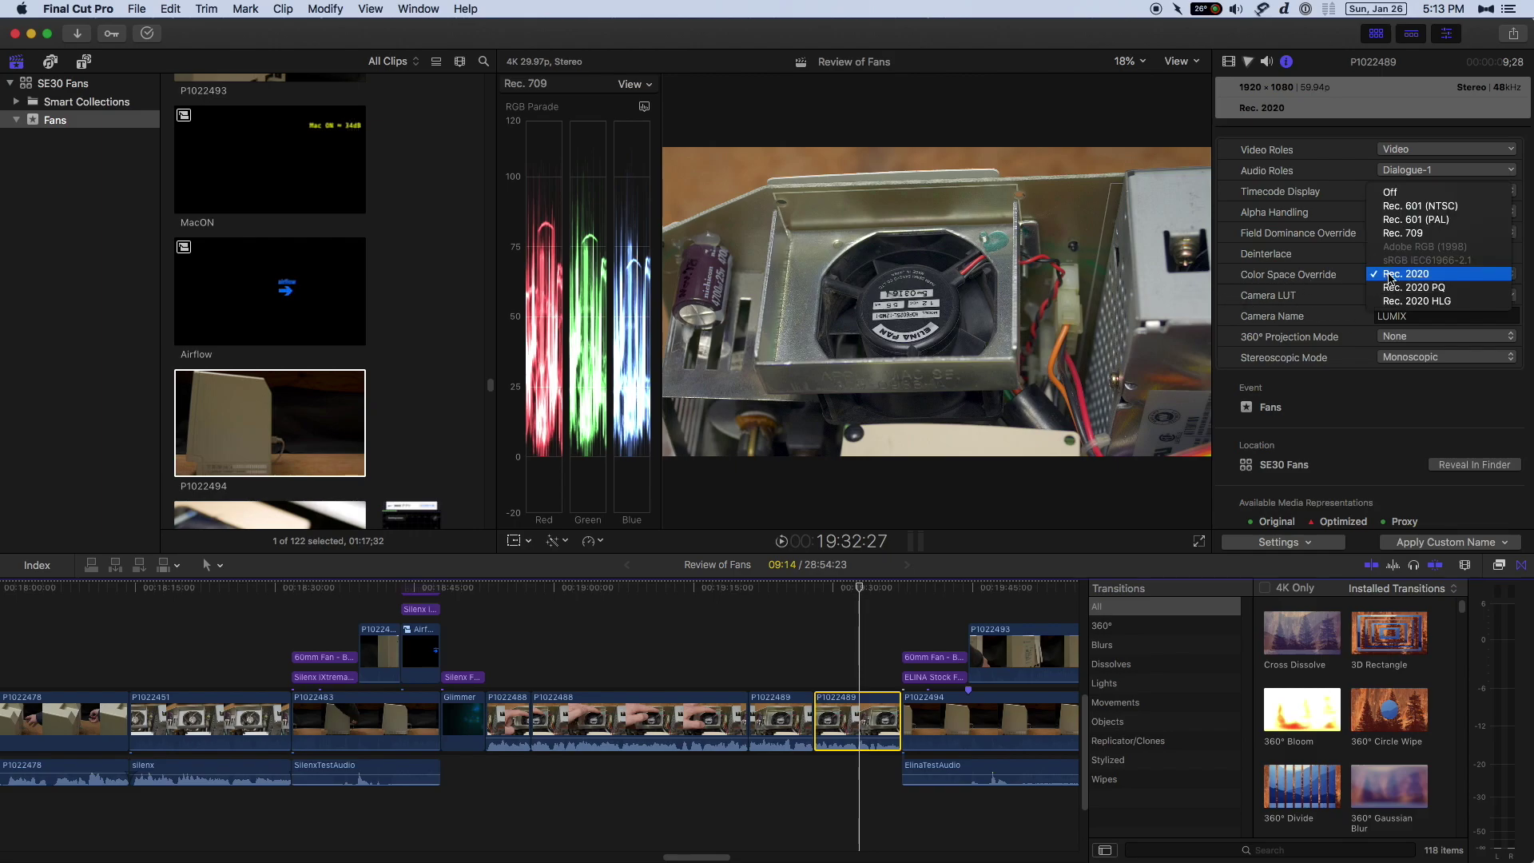
{"action": "left_click", "coordinate": [1415, 276]}
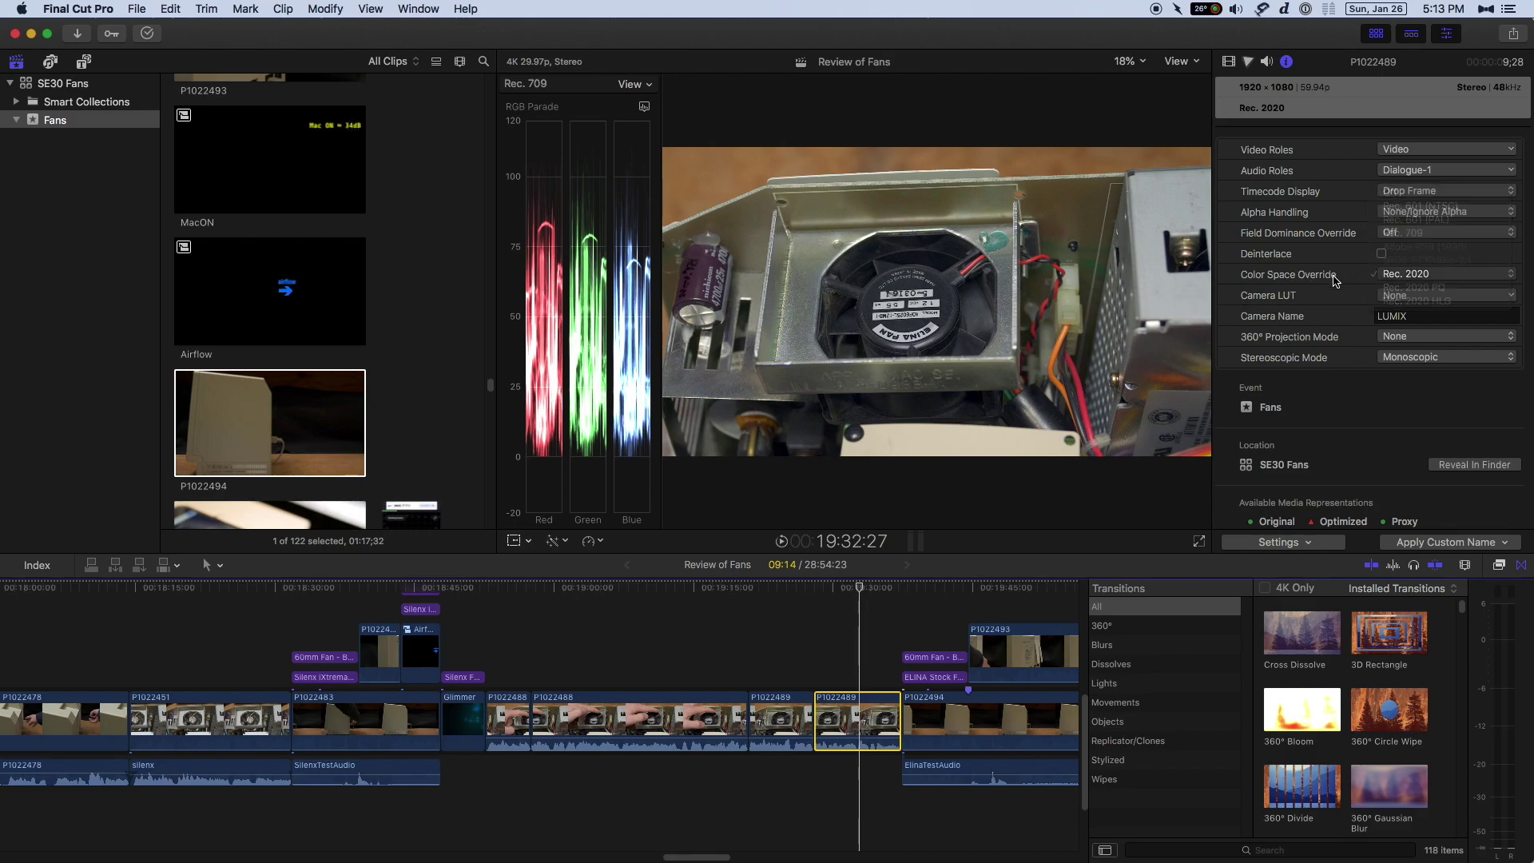
{"action": "left_click", "coordinate": [1396, 277]}
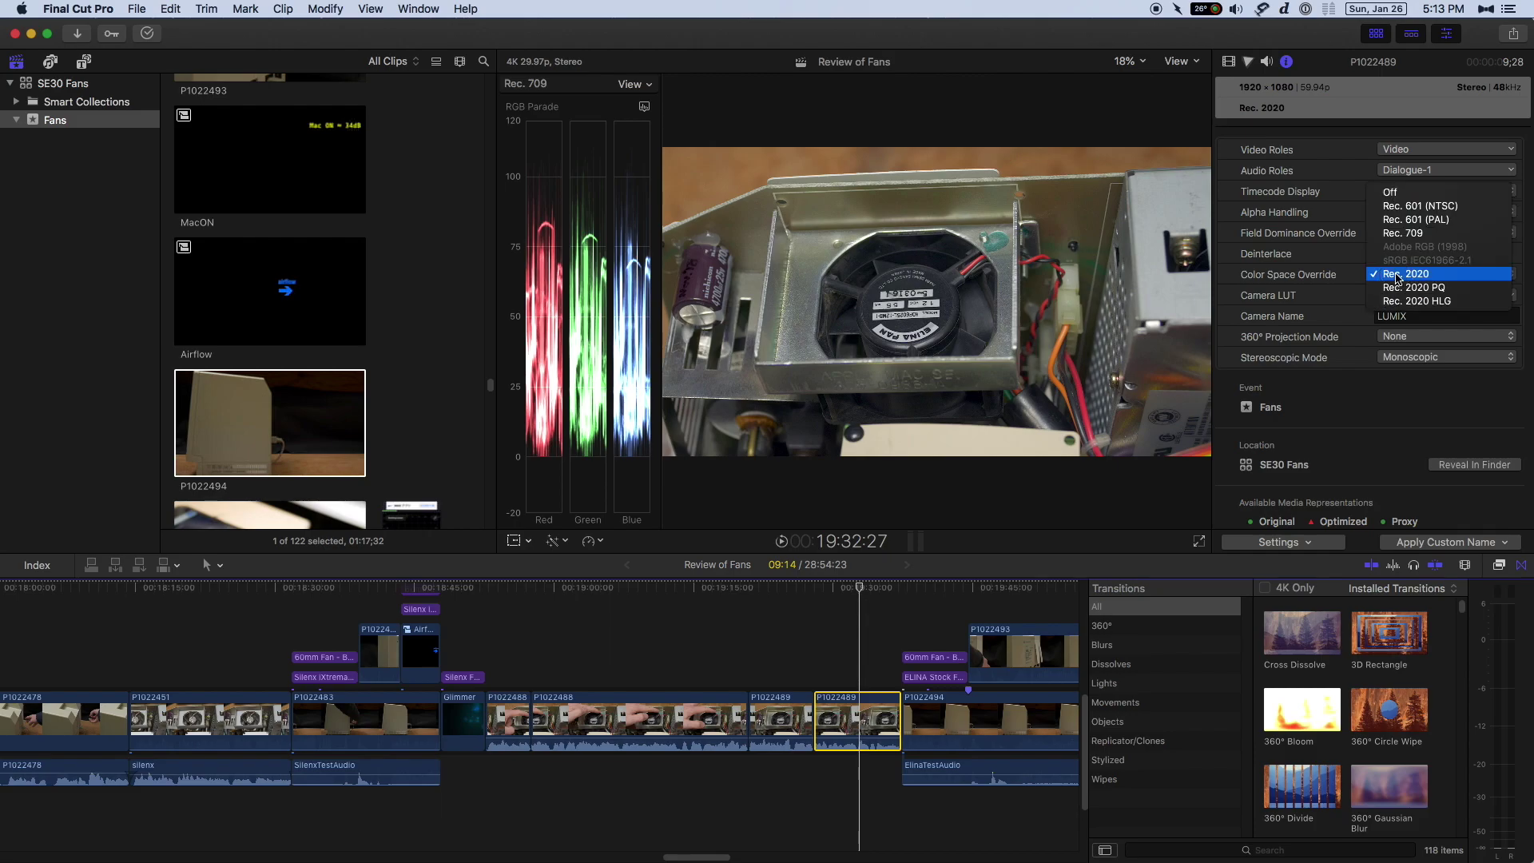
{"action": "left_click", "coordinate": [1393, 194]}
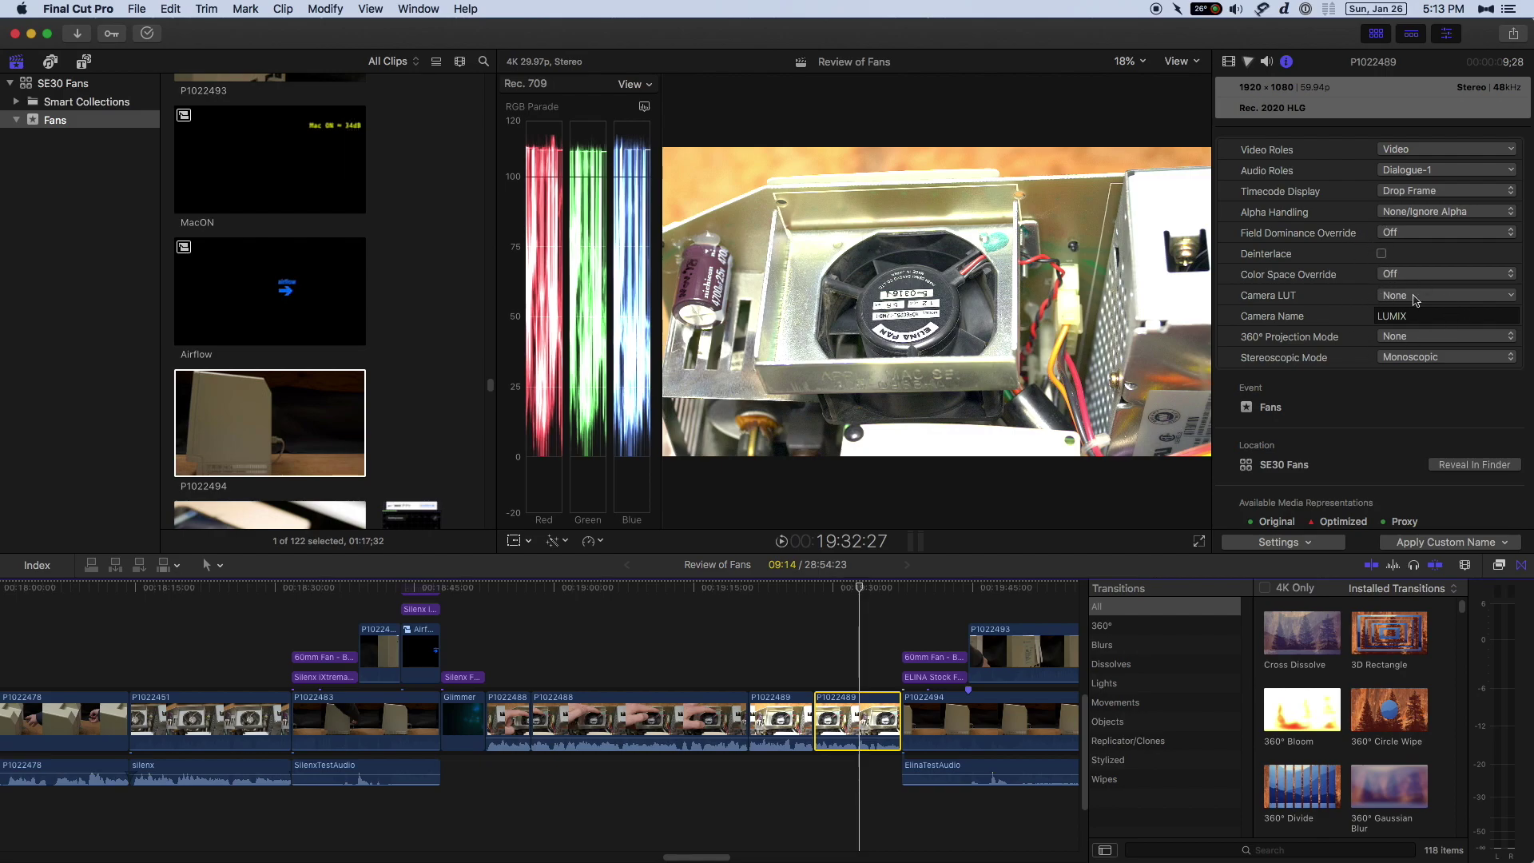
- Try the Leeming LUT One - Panasonic HLG v502 camera LUT, then remove it and restore Rec. 2020
{"action": "left_click", "coordinate": [1414, 295]}
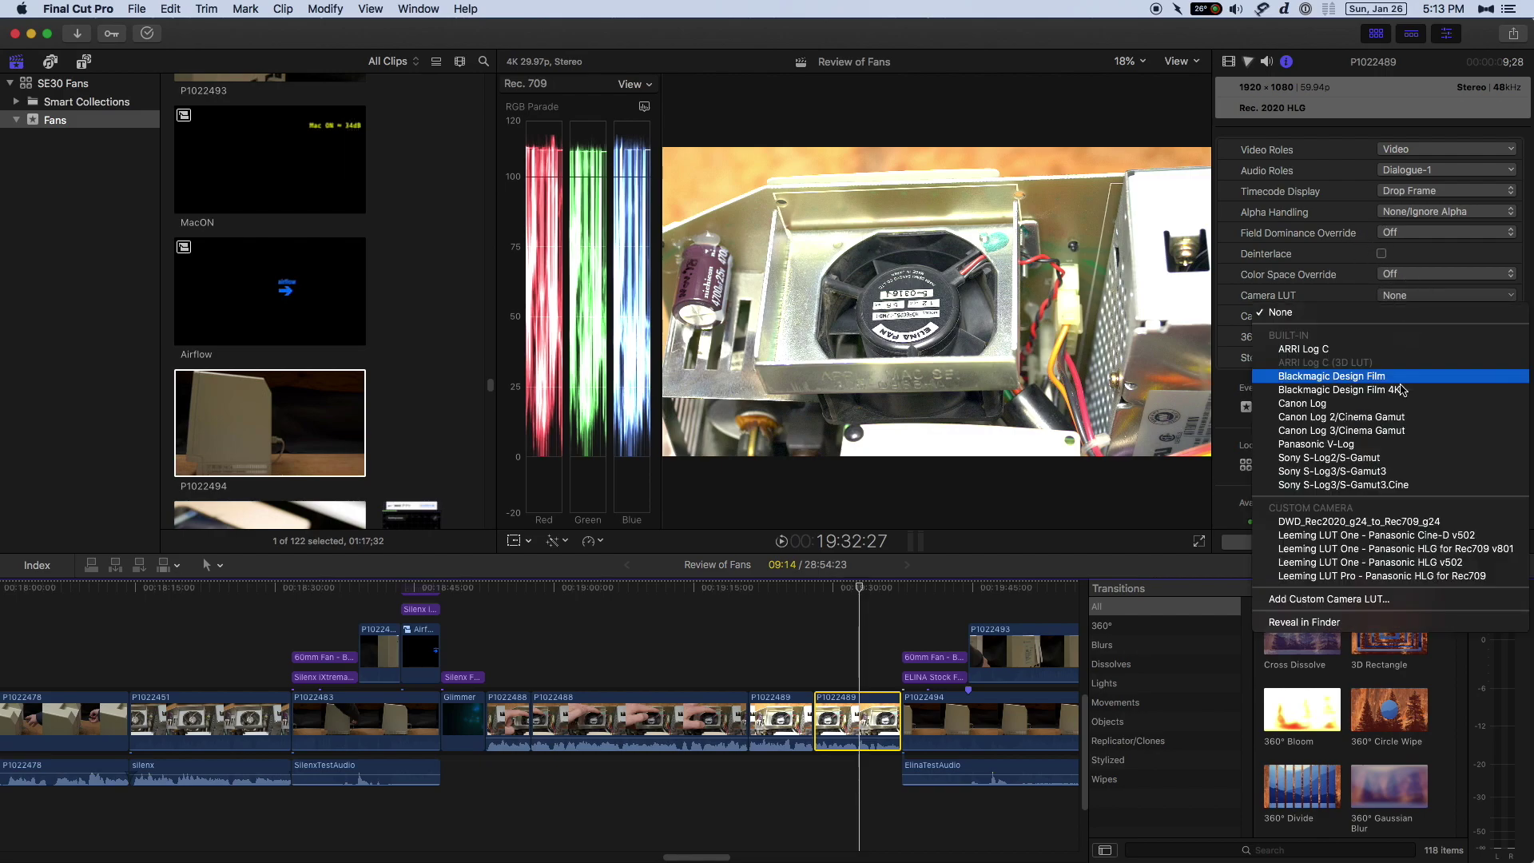
{"action": "left_click", "coordinate": [1392, 563]}
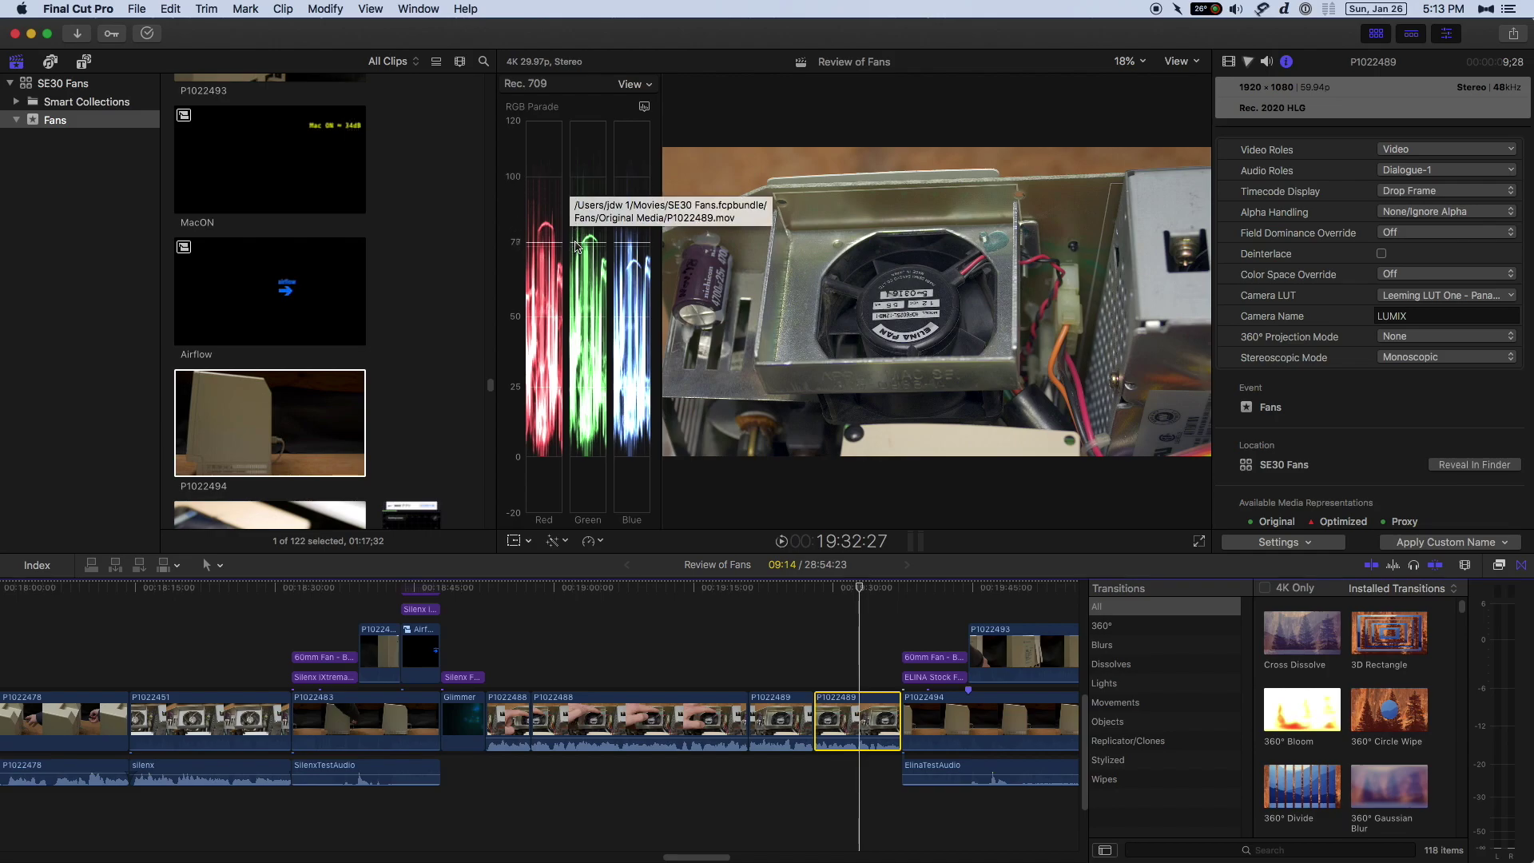
{"action": "left_click", "coordinate": [1427, 298]}
{"action": "left_click", "coordinate": [1427, 282]}
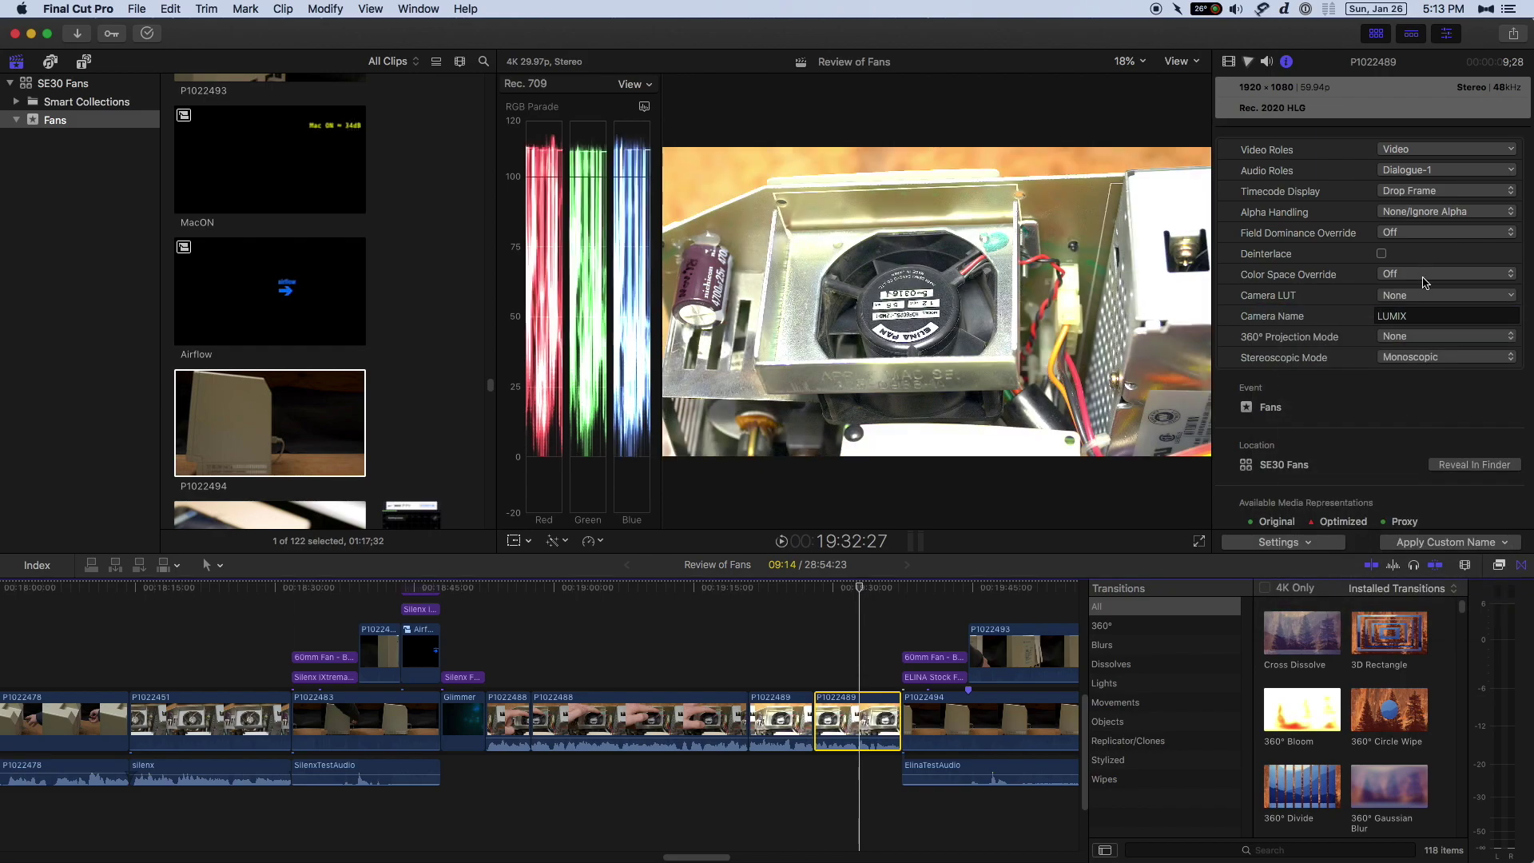
{"action": "left_click", "coordinate": [1427, 280]}
{"action": "left_click", "coordinate": [1424, 359]}
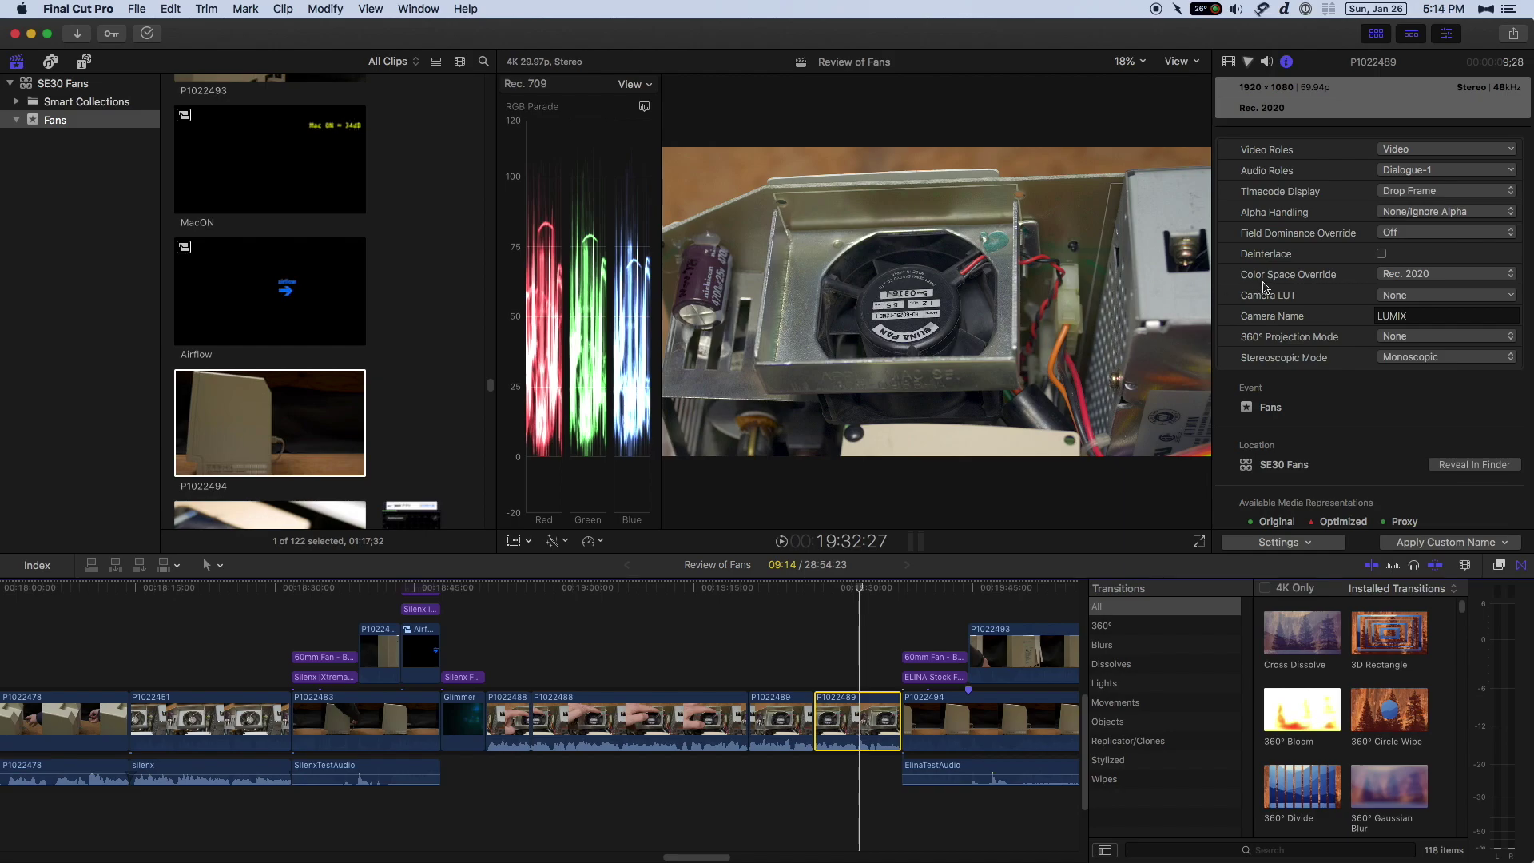
- Confirm clip P1022489 keeps Camera LUT None and Color Space Override Rec. 2020
{"action": "left_click", "coordinate": [1384, 296]}
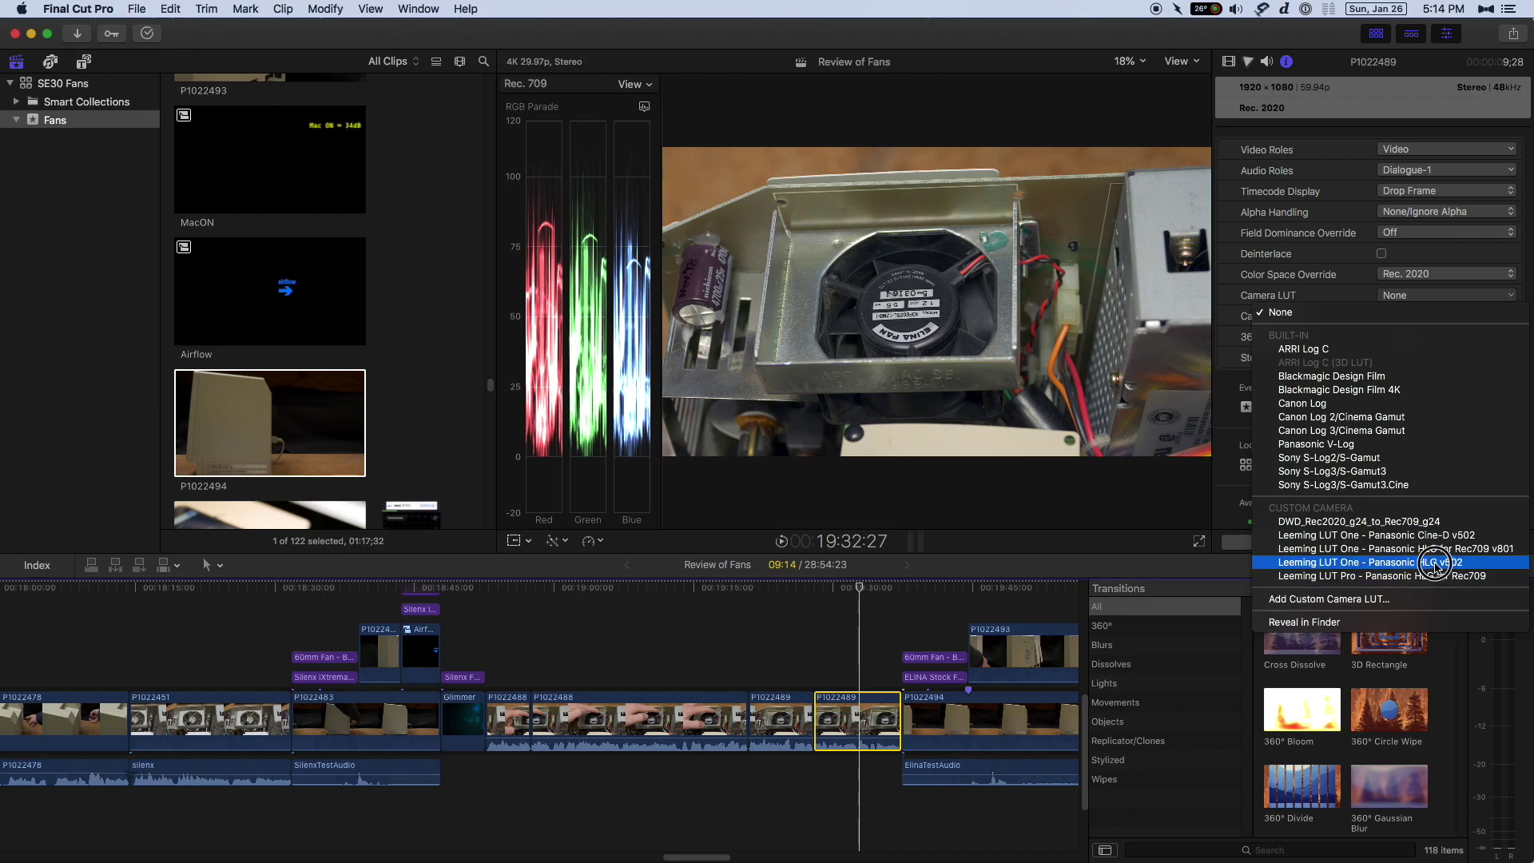
{"action": "left_click", "coordinate": [1358, 291]}
{"action": "left_click", "coordinate": [1368, 276]}
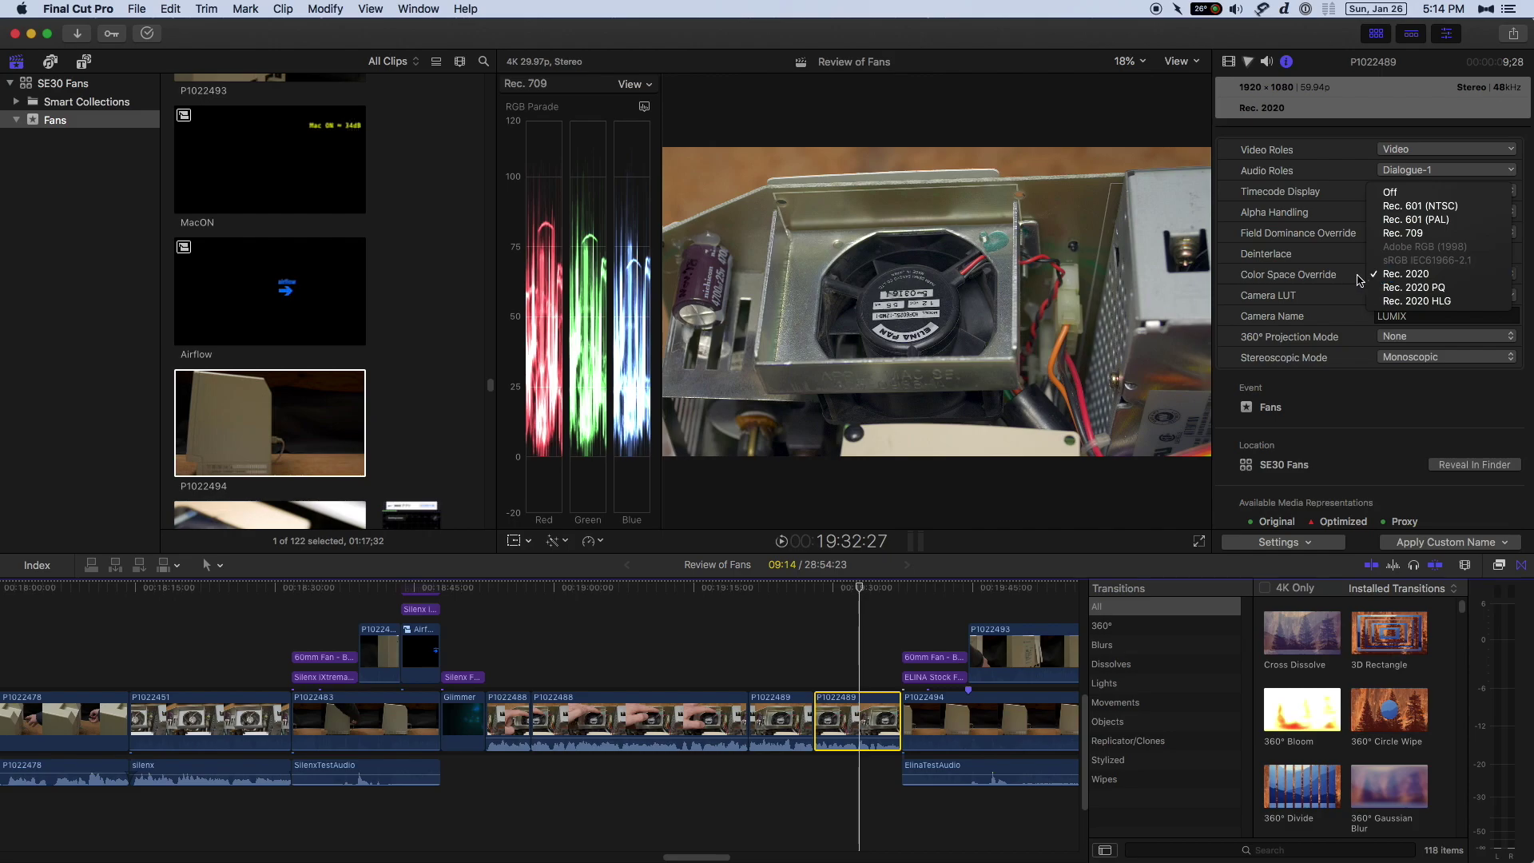
{"action": "left_click", "coordinate": [1358, 280]}
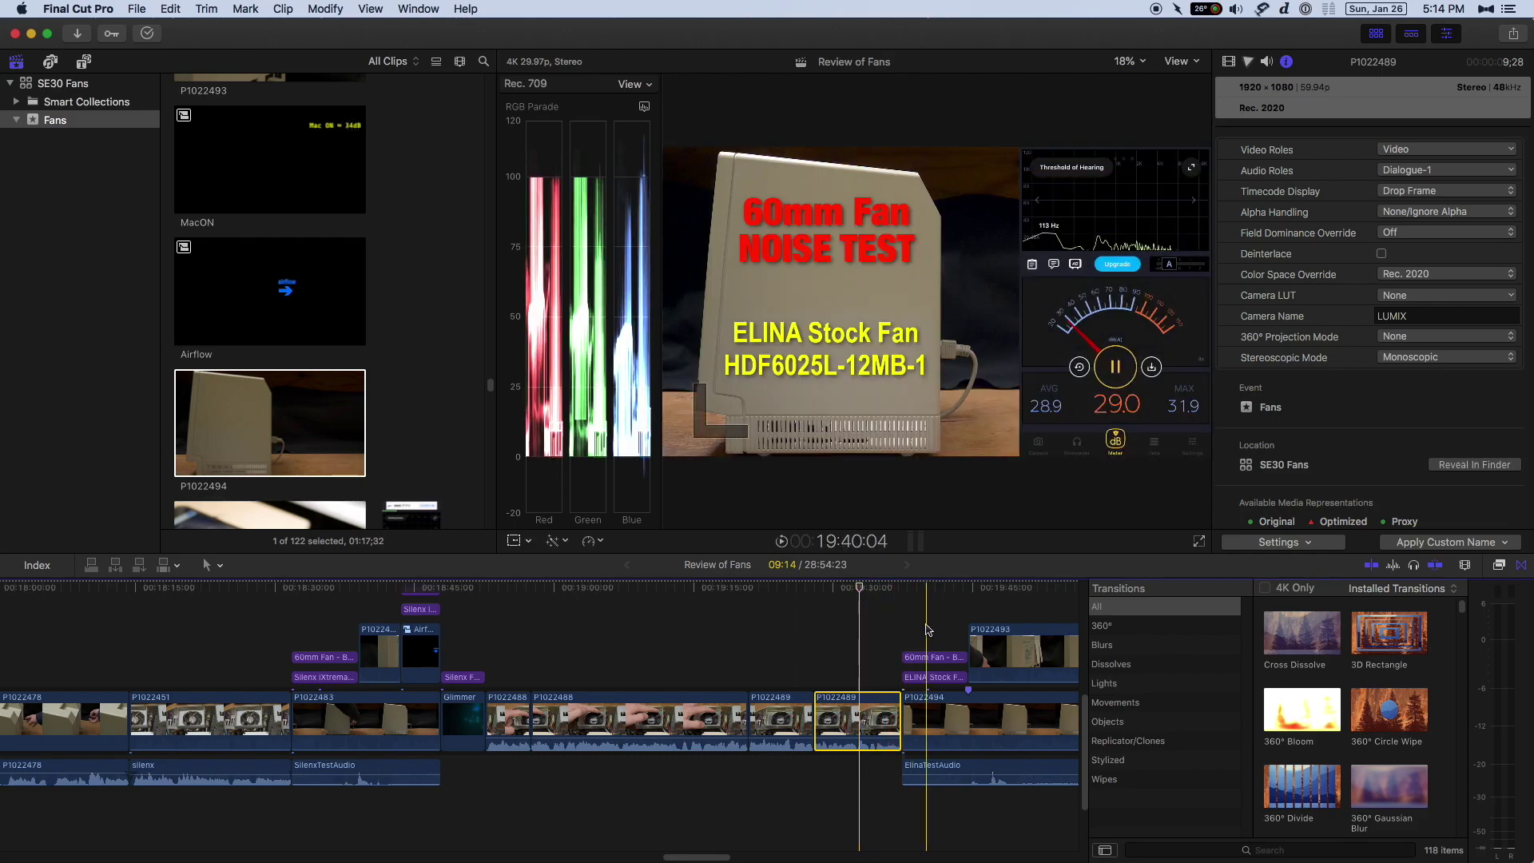
- Select clip P1022494, switch the viewer to Proxy playback, and load P1022494 from the browser
{"action": "left_click", "coordinate": [926, 629]}
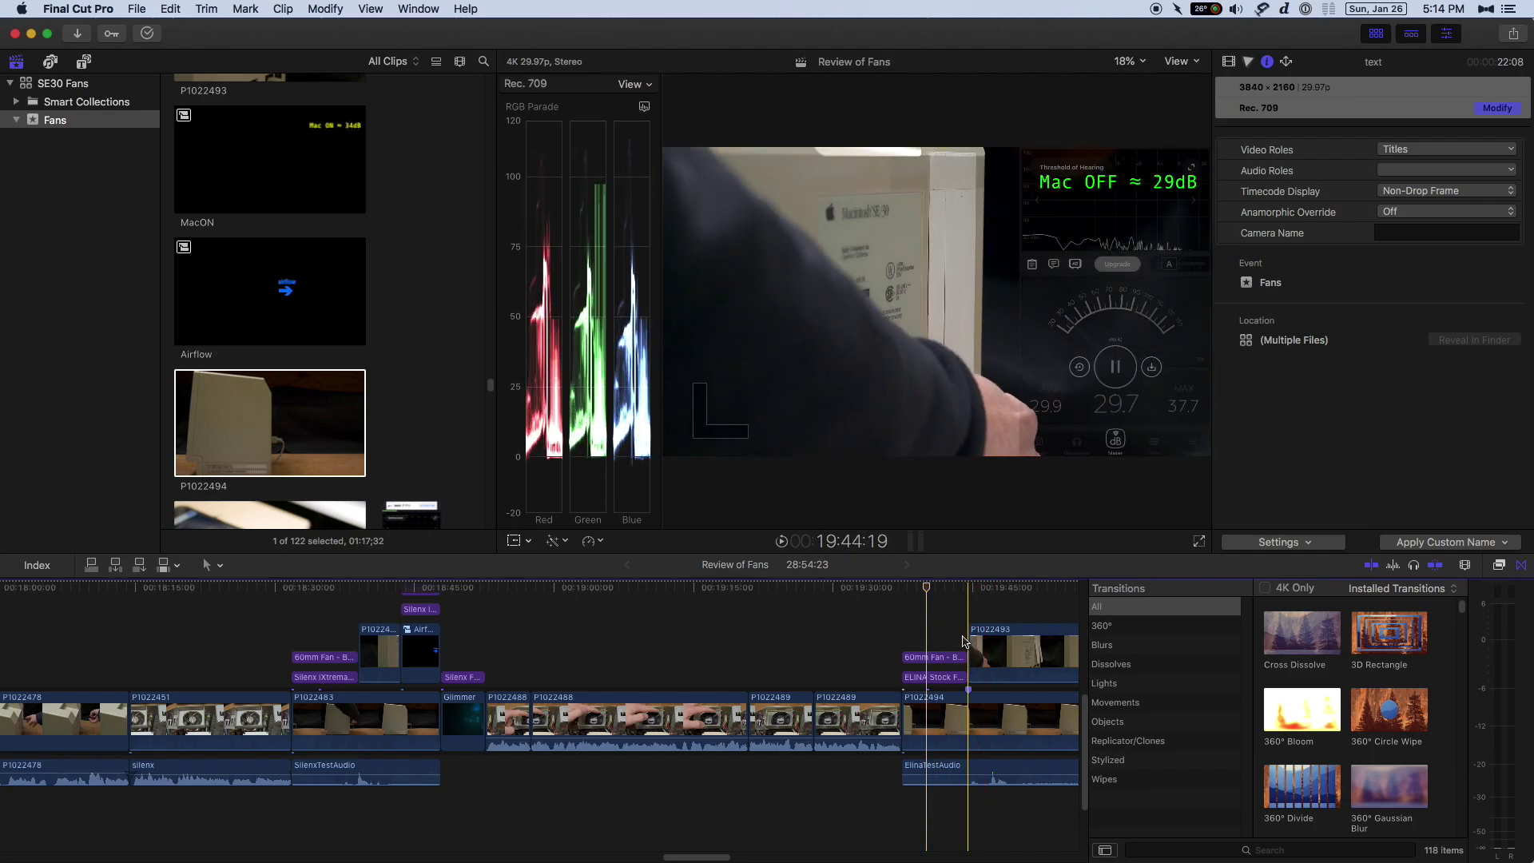
{"action": "left_click", "coordinate": [951, 723]}
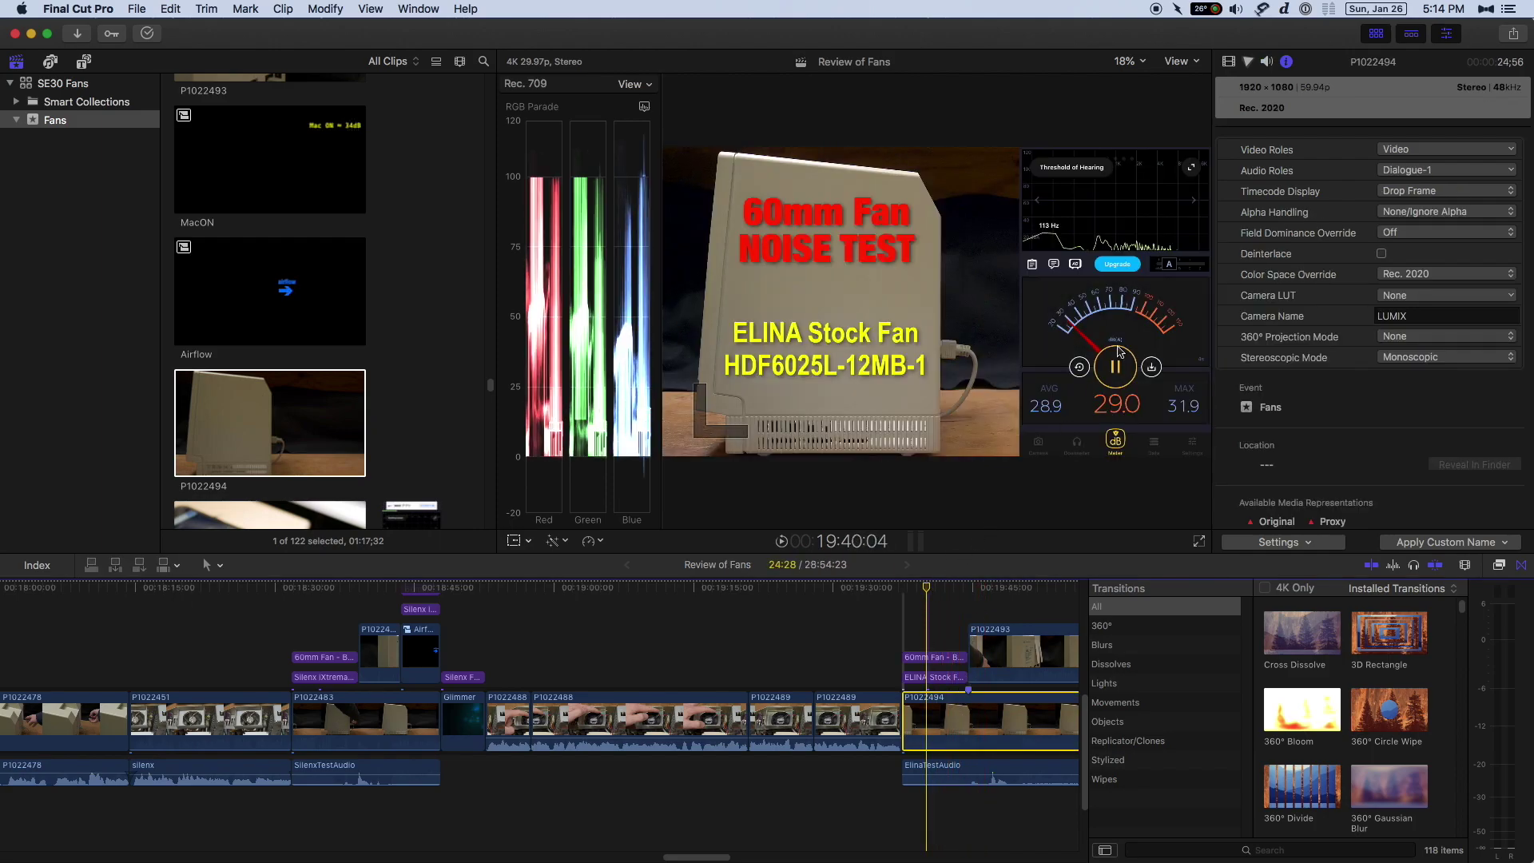
{"action": "left_click", "coordinate": [1196, 62]}
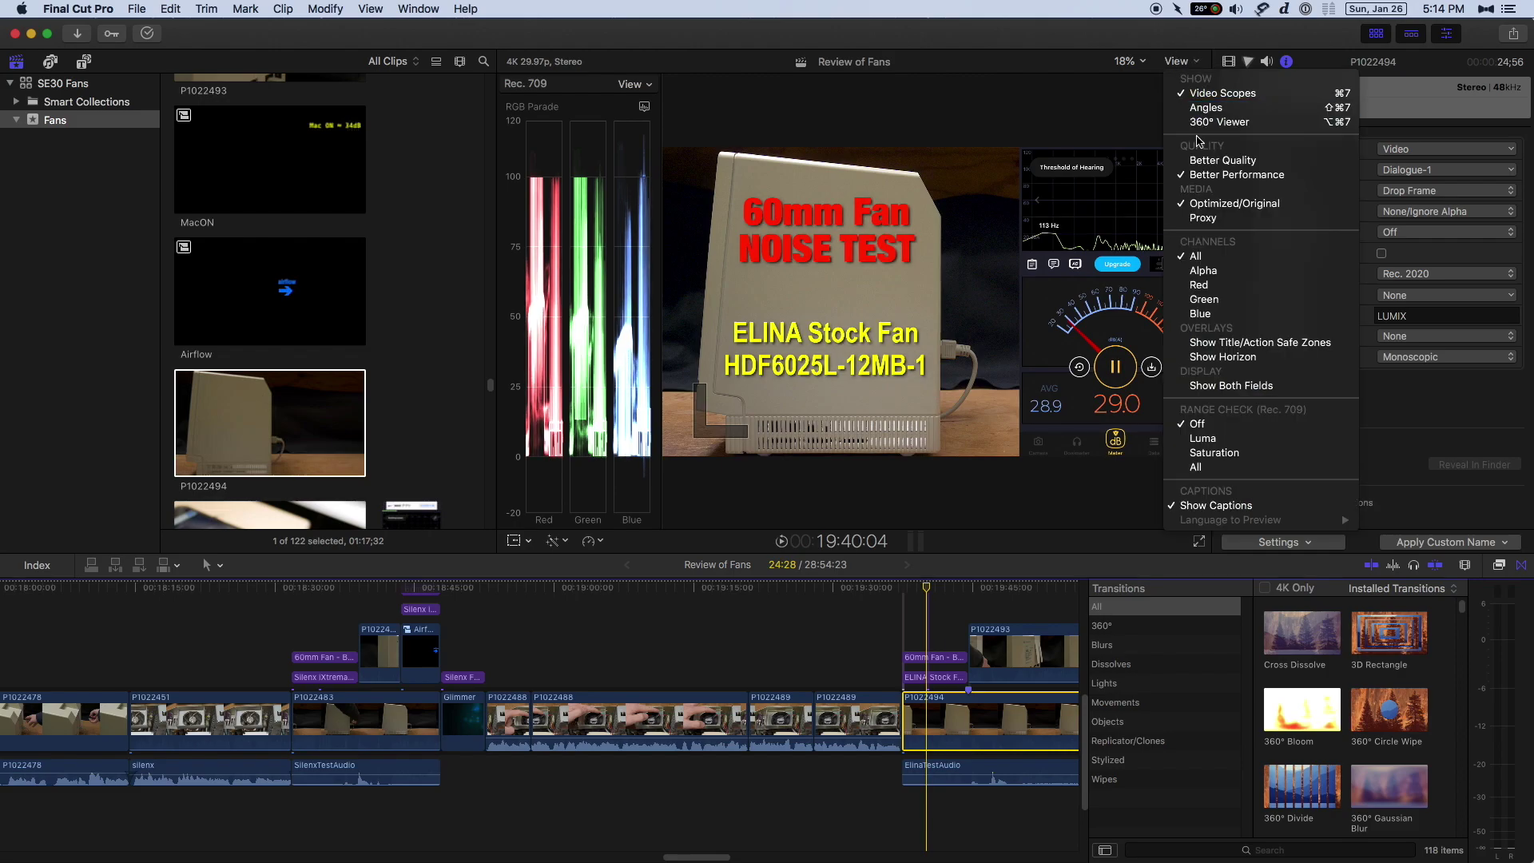
{"action": "left_click", "coordinate": [1220, 212]}
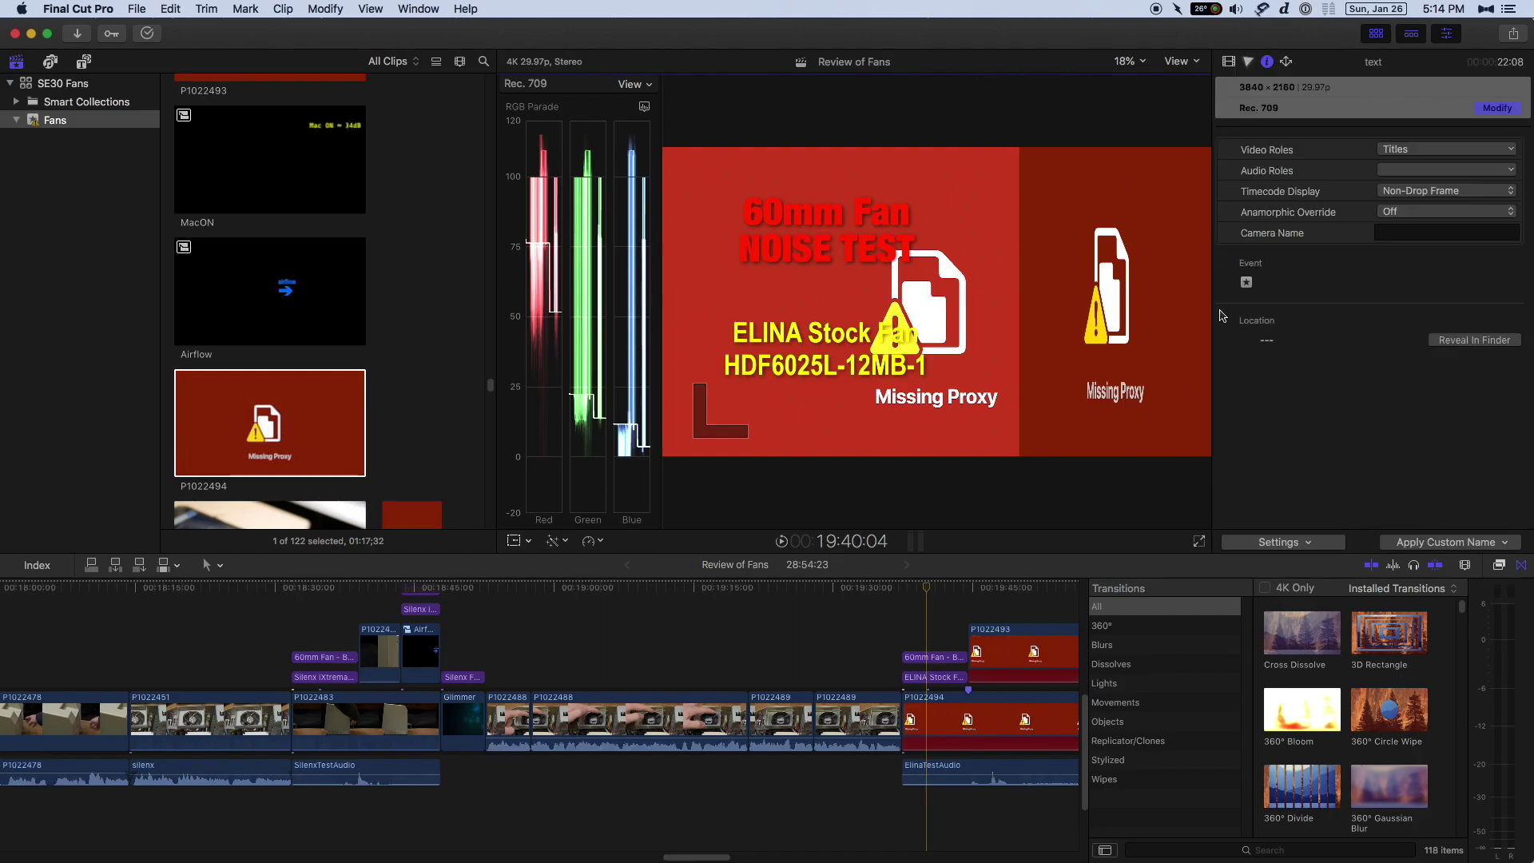
{"action": "left_click", "coordinate": [929, 701]}
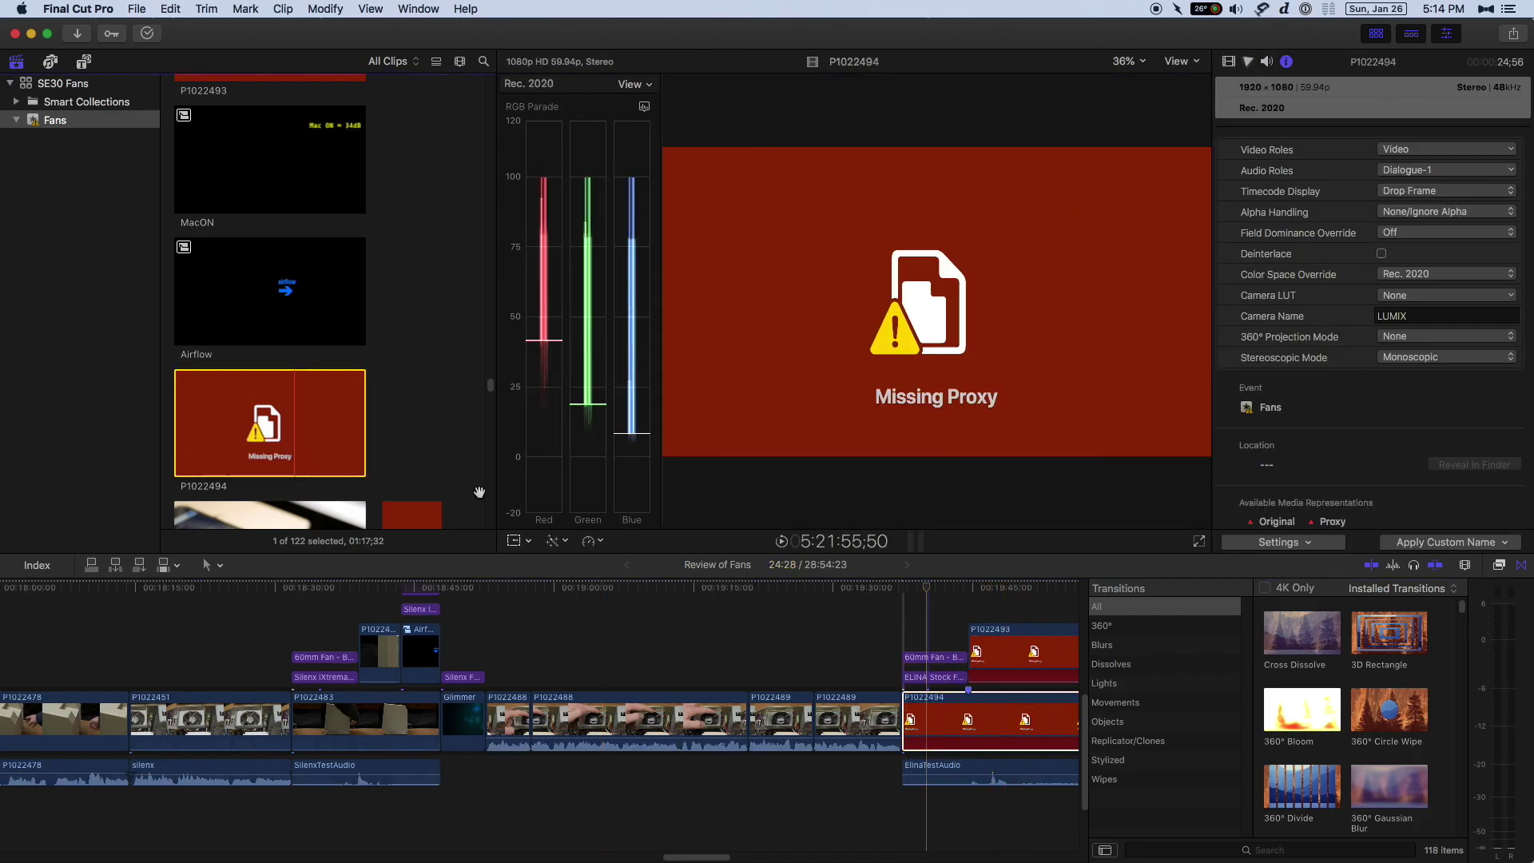
{"action": "left_click", "coordinate": [194, 458]}
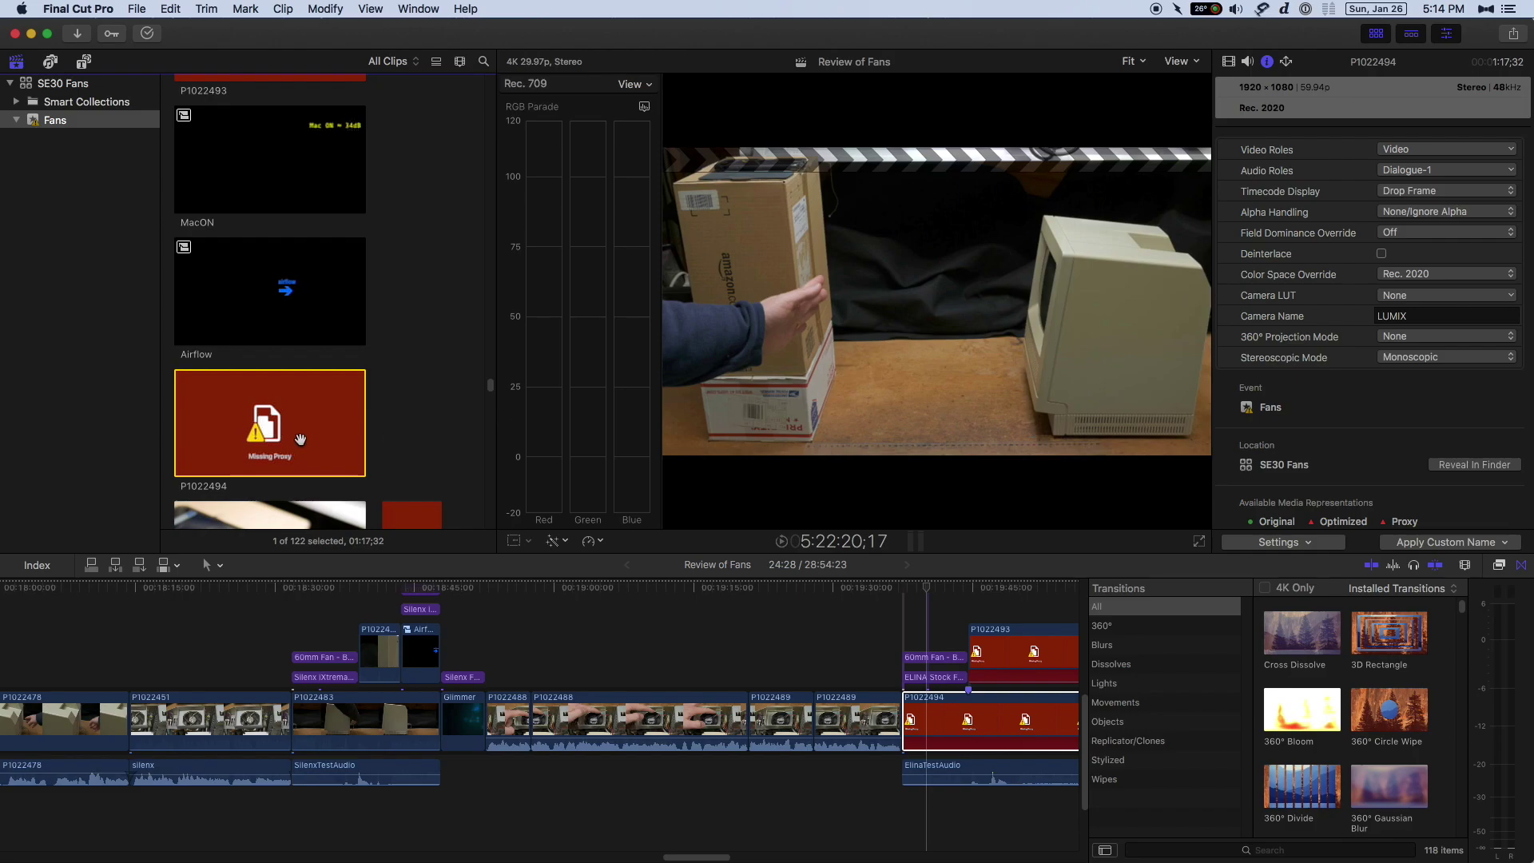
{"action": "left_click", "coordinate": [1403, 276]}
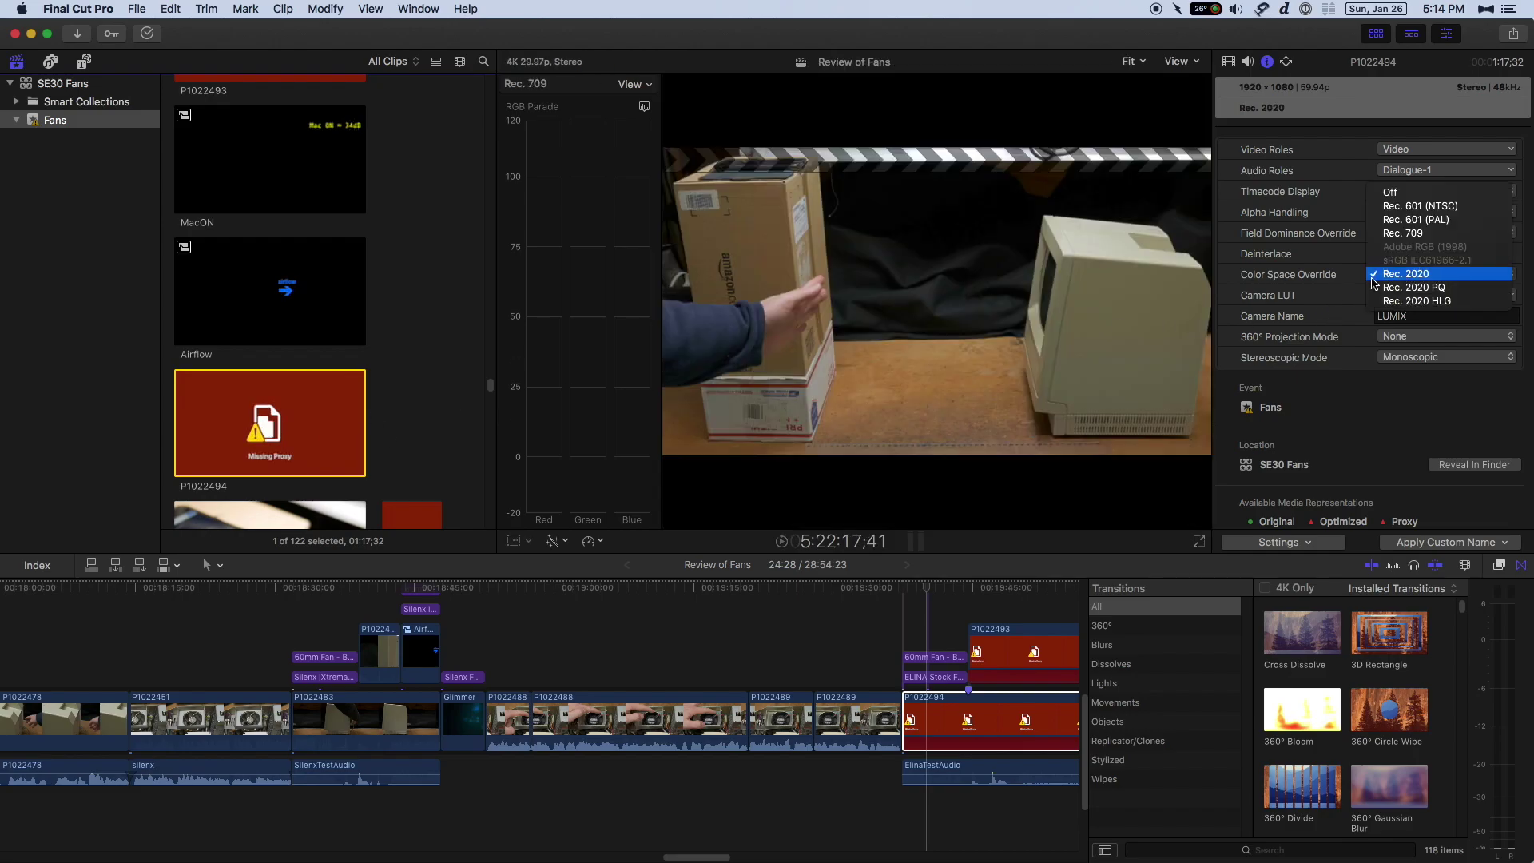
{"action": "left_click", "coordinate": [1376, 276]}
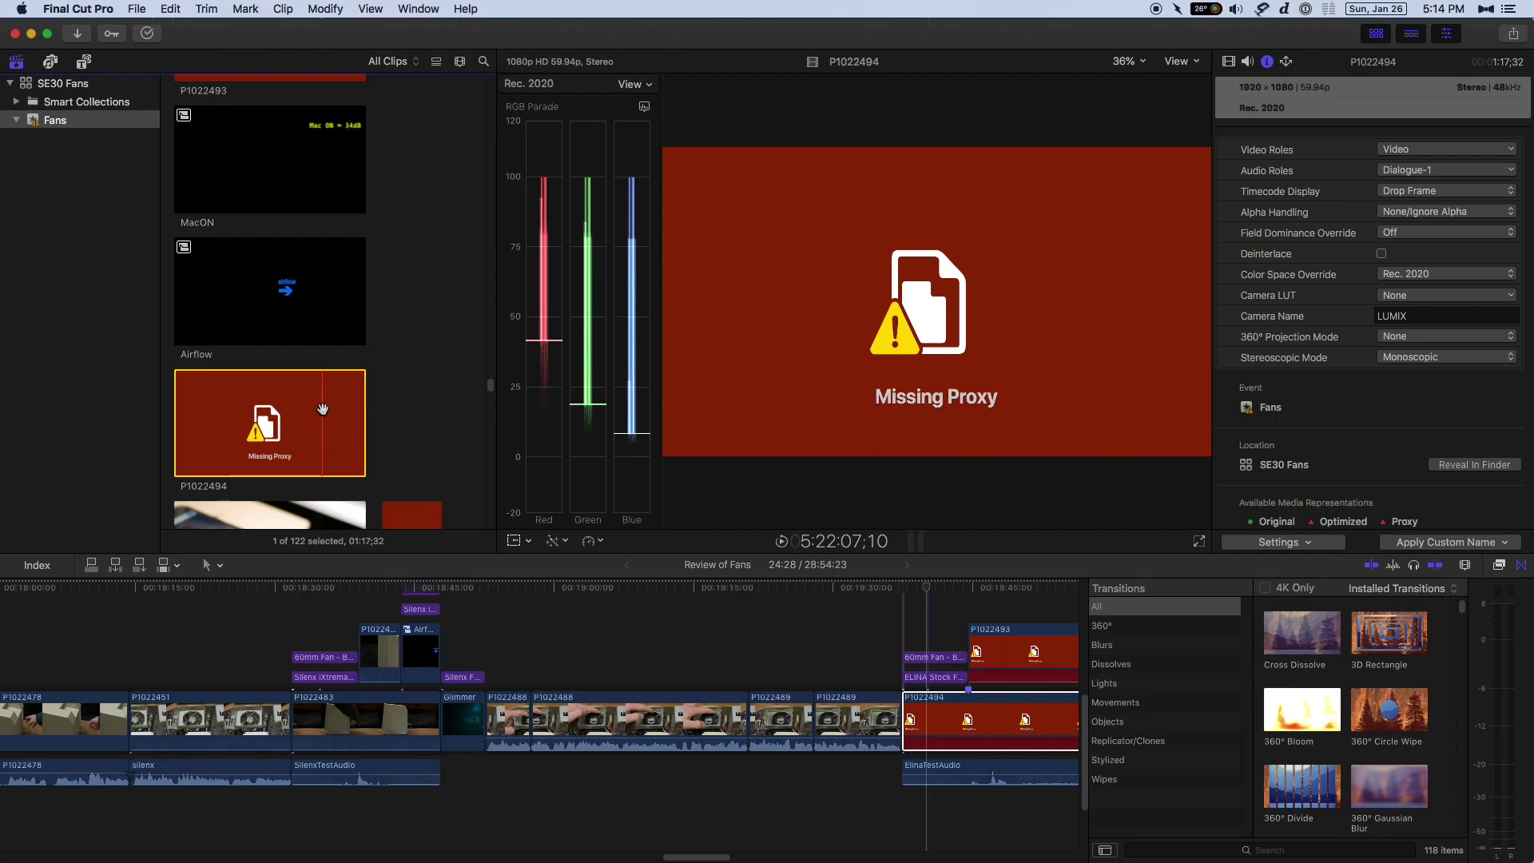
- Transcode clip P1022494 from the browser with Create proxy media enabled
{"action": "right_click", "coordinate": [323, 410]}
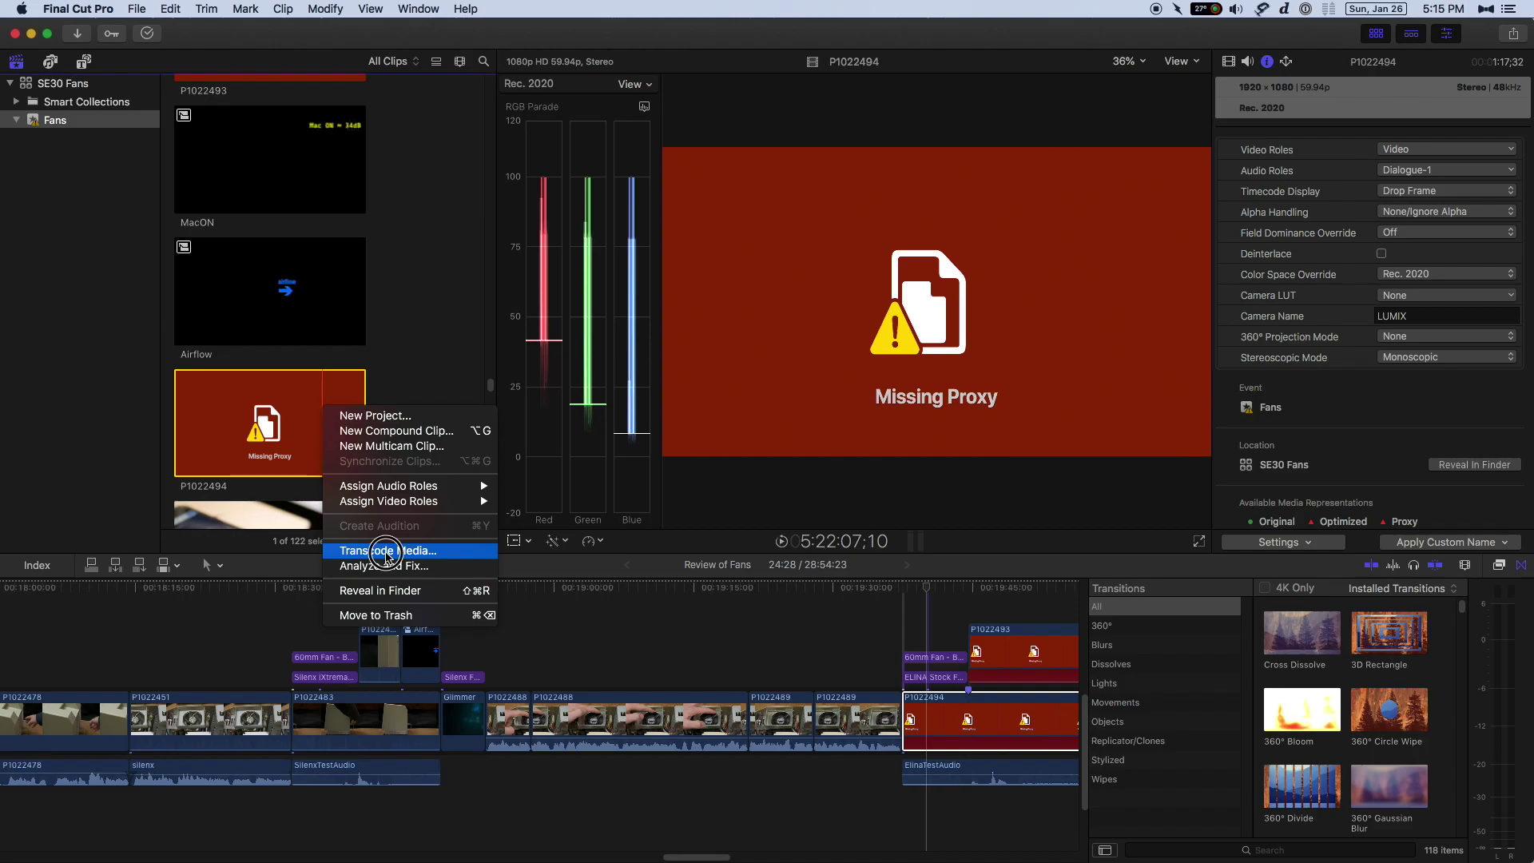
{"action": "left_click", "coordinate": [387, 556]}
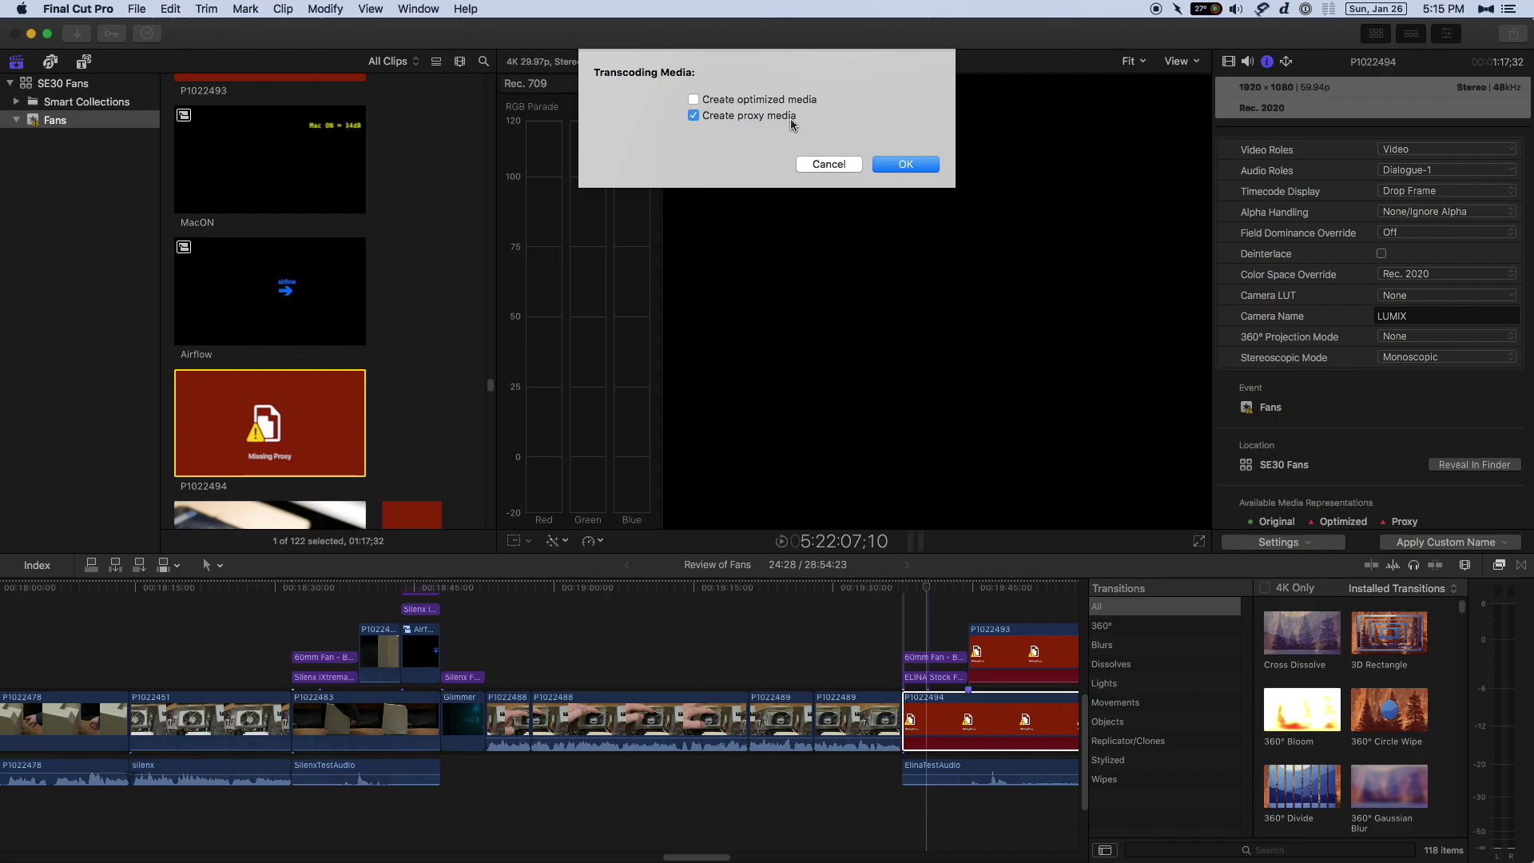
{"action": "left_click", "coordinate": [903, 163]}
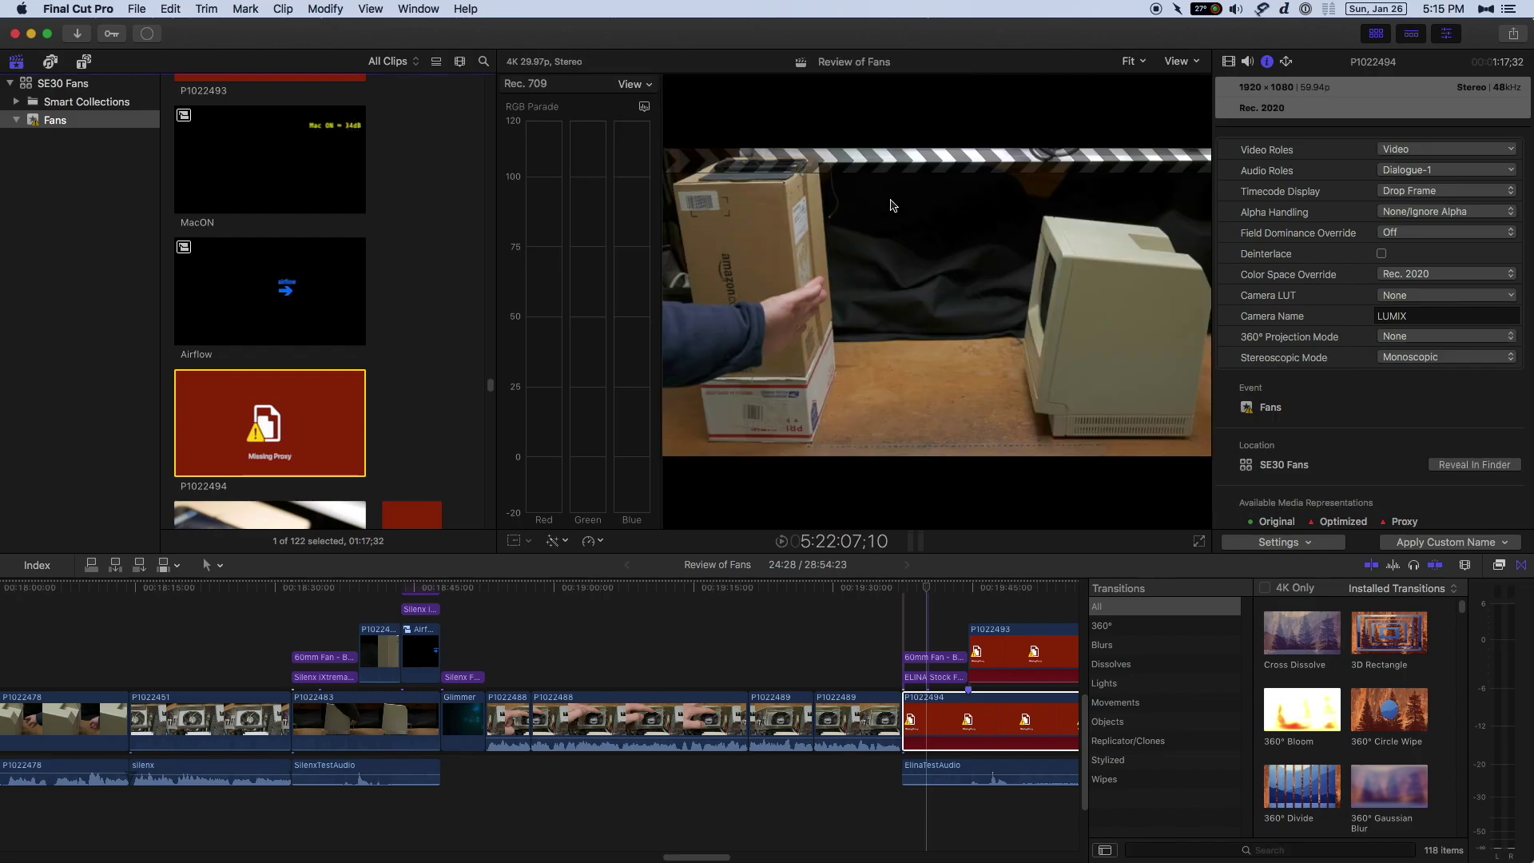
- Watch the P1022494 proxy transcode progress in Background Tasks, with the window moved aside
{"action": "left_click", "coordinate": [147, 33]}
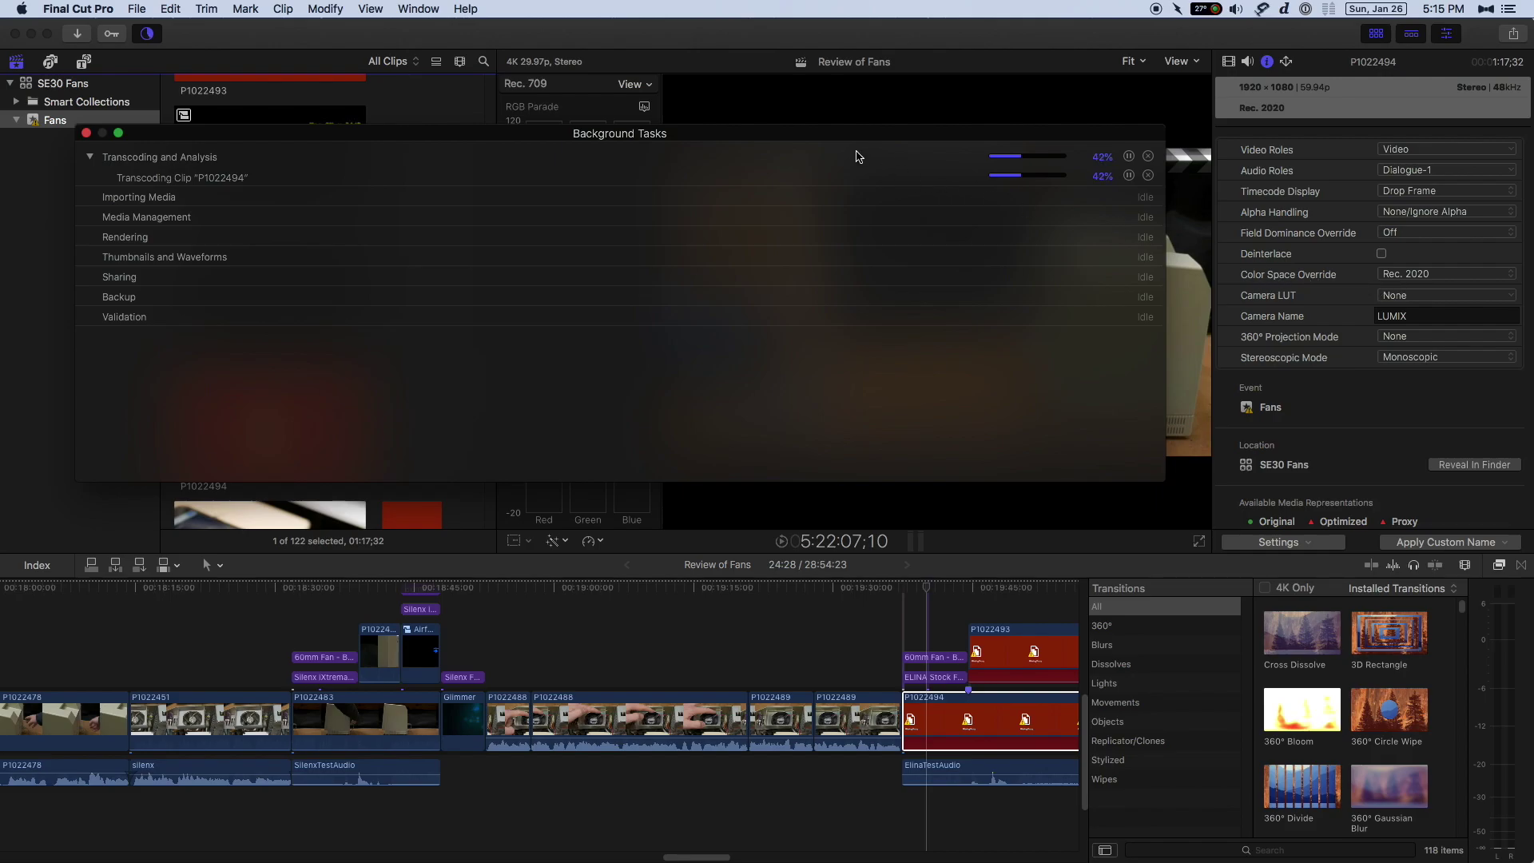
{"action": "left_click_drag", "start_coordinate": [827, 139], "coordinate": [874, 147]}
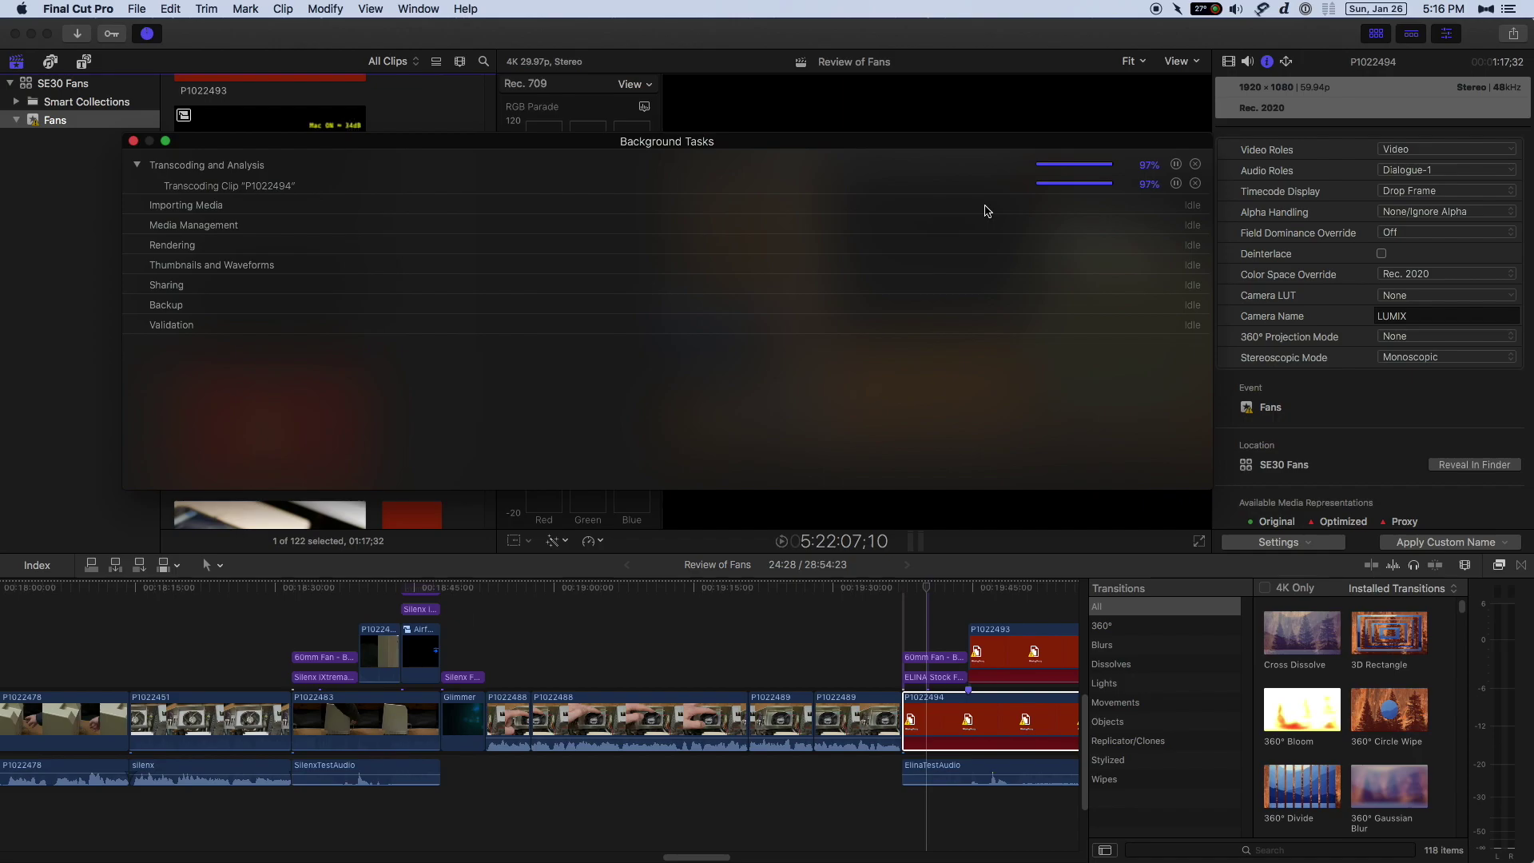
- Close Background Tasks and set viewer playback to Optimized/Original media
{"action": "left_click", "coordinate": [132, 141]}
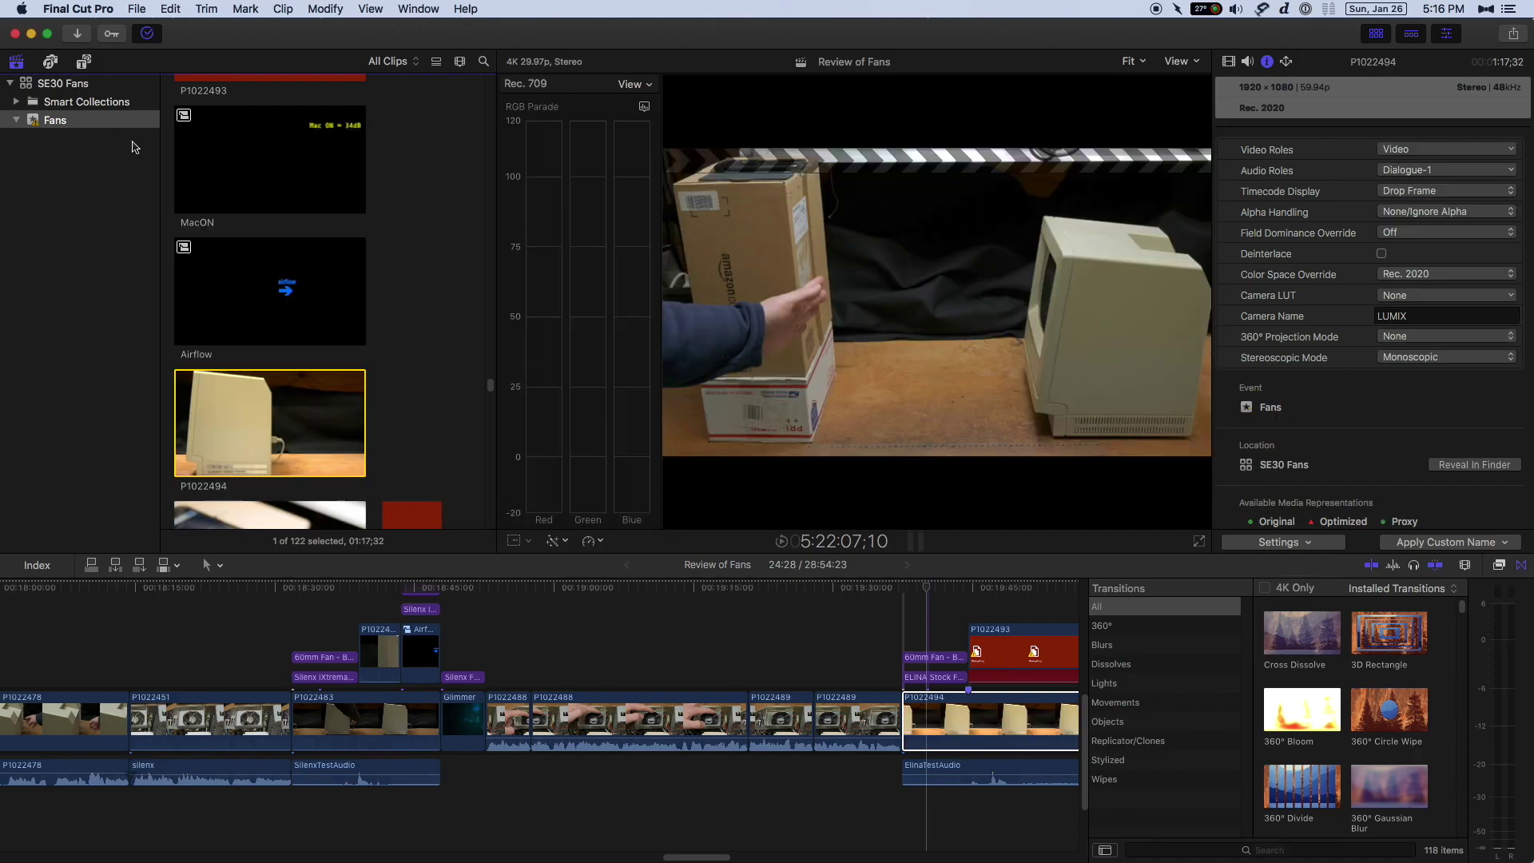
{"action": "key", "text": "super+Tab"}
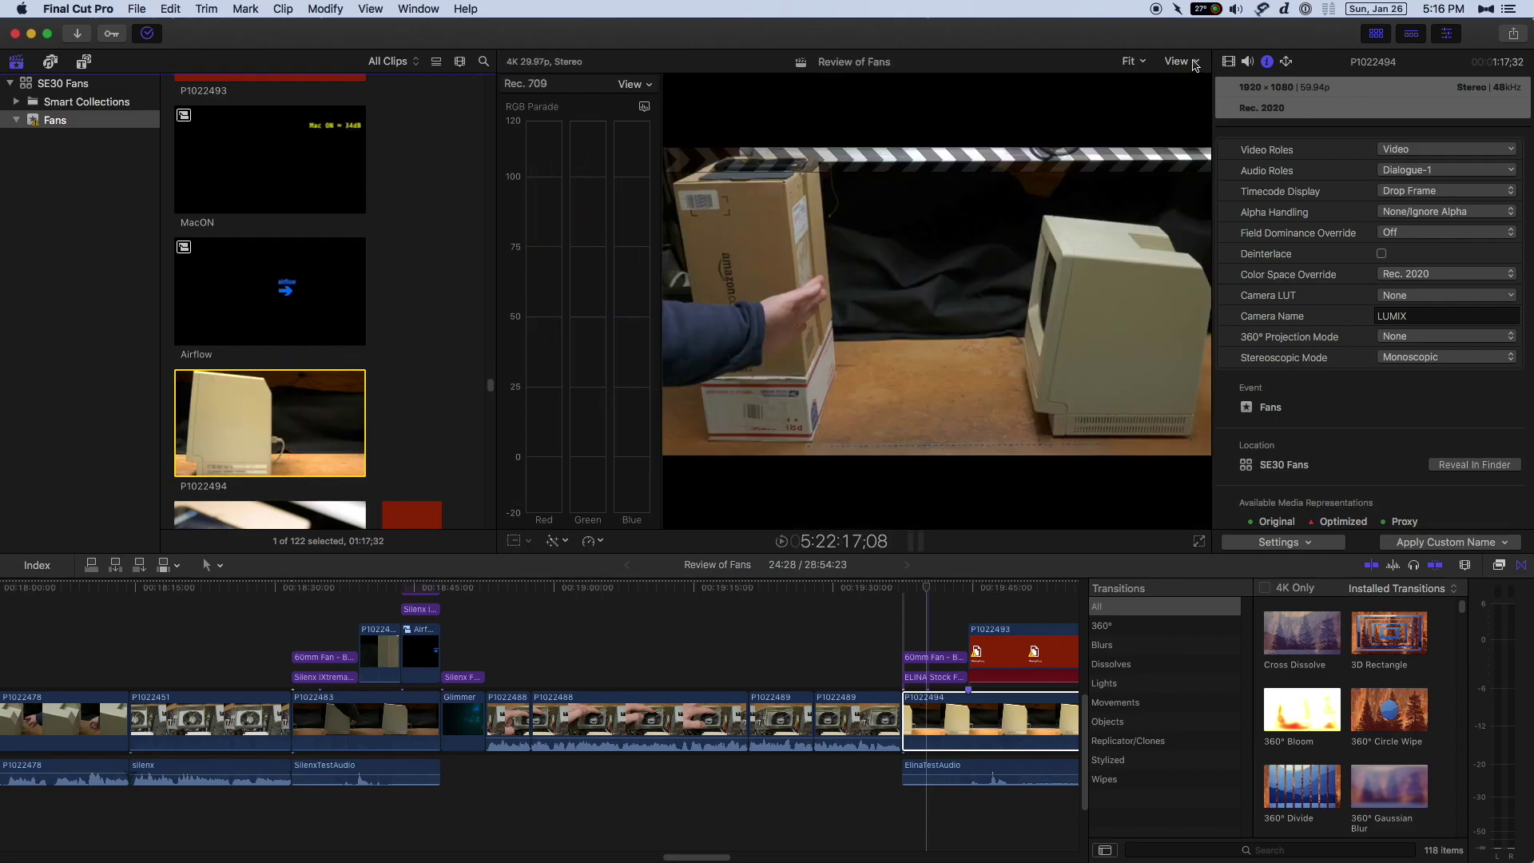
{"action": "left_click", "coordinate": [1177, 61]}
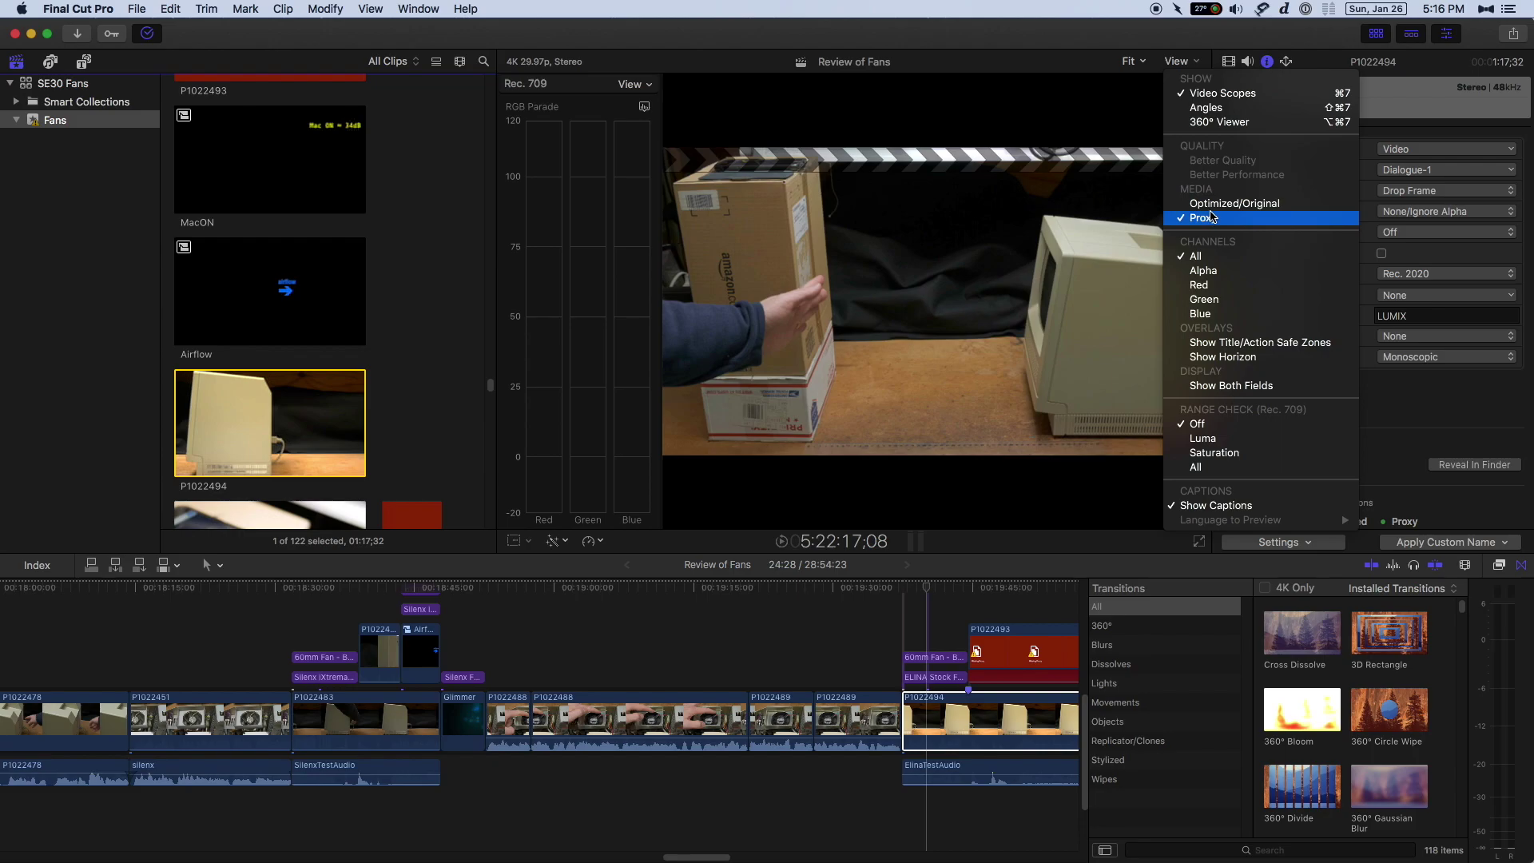
{"action": "left_click", "coordinate": [1212, 206]}
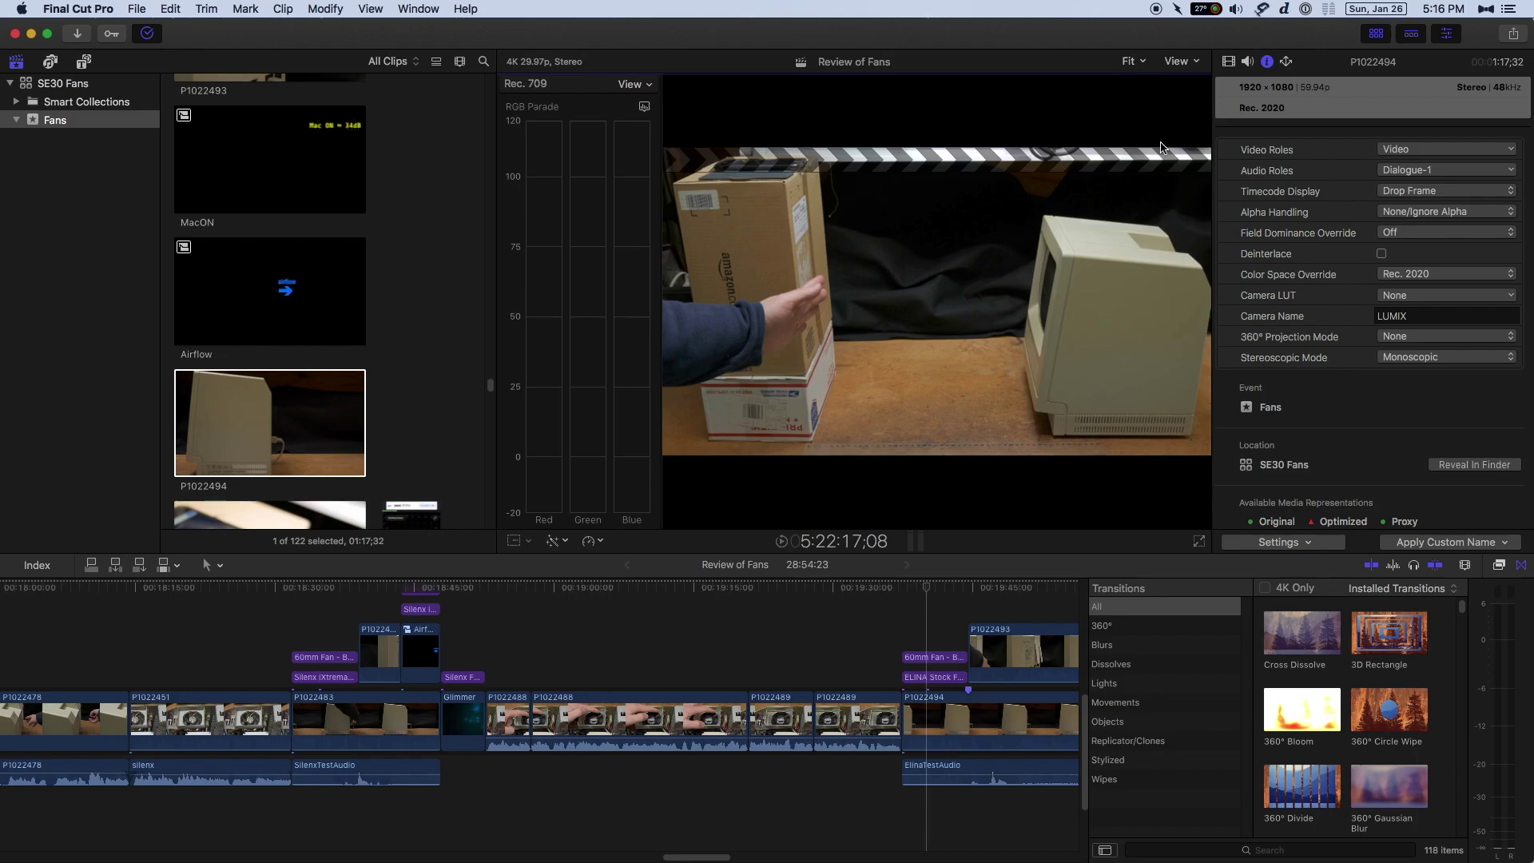
- Switch viewer playback to Proxy media and jump to the fan noise test title
{"action": "left_click", "coordinate": [1188, 63]}
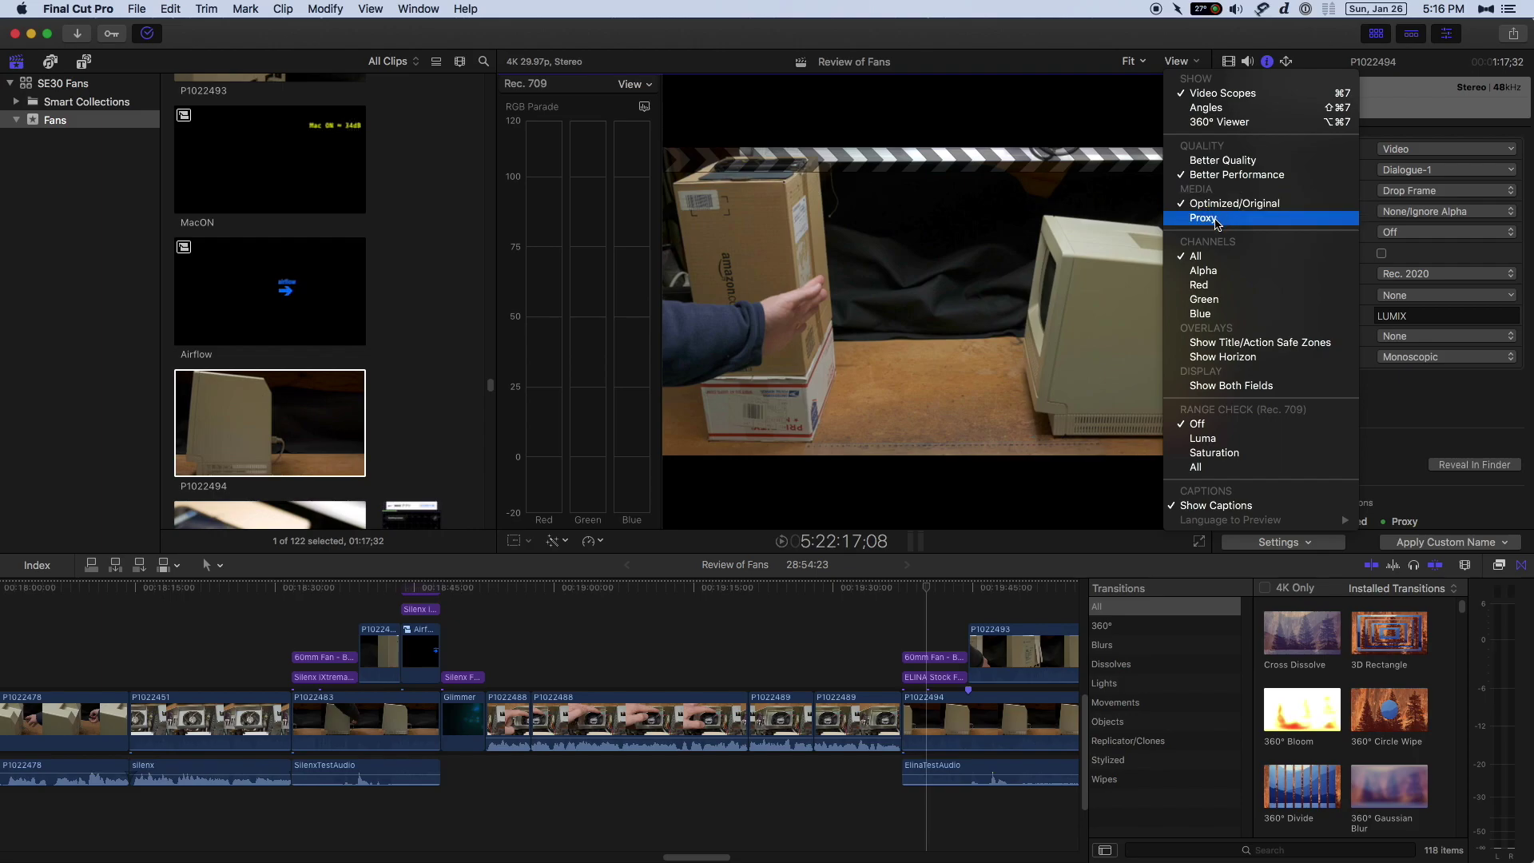
{"action": "left_click", "coordinate": [1215, 220]}
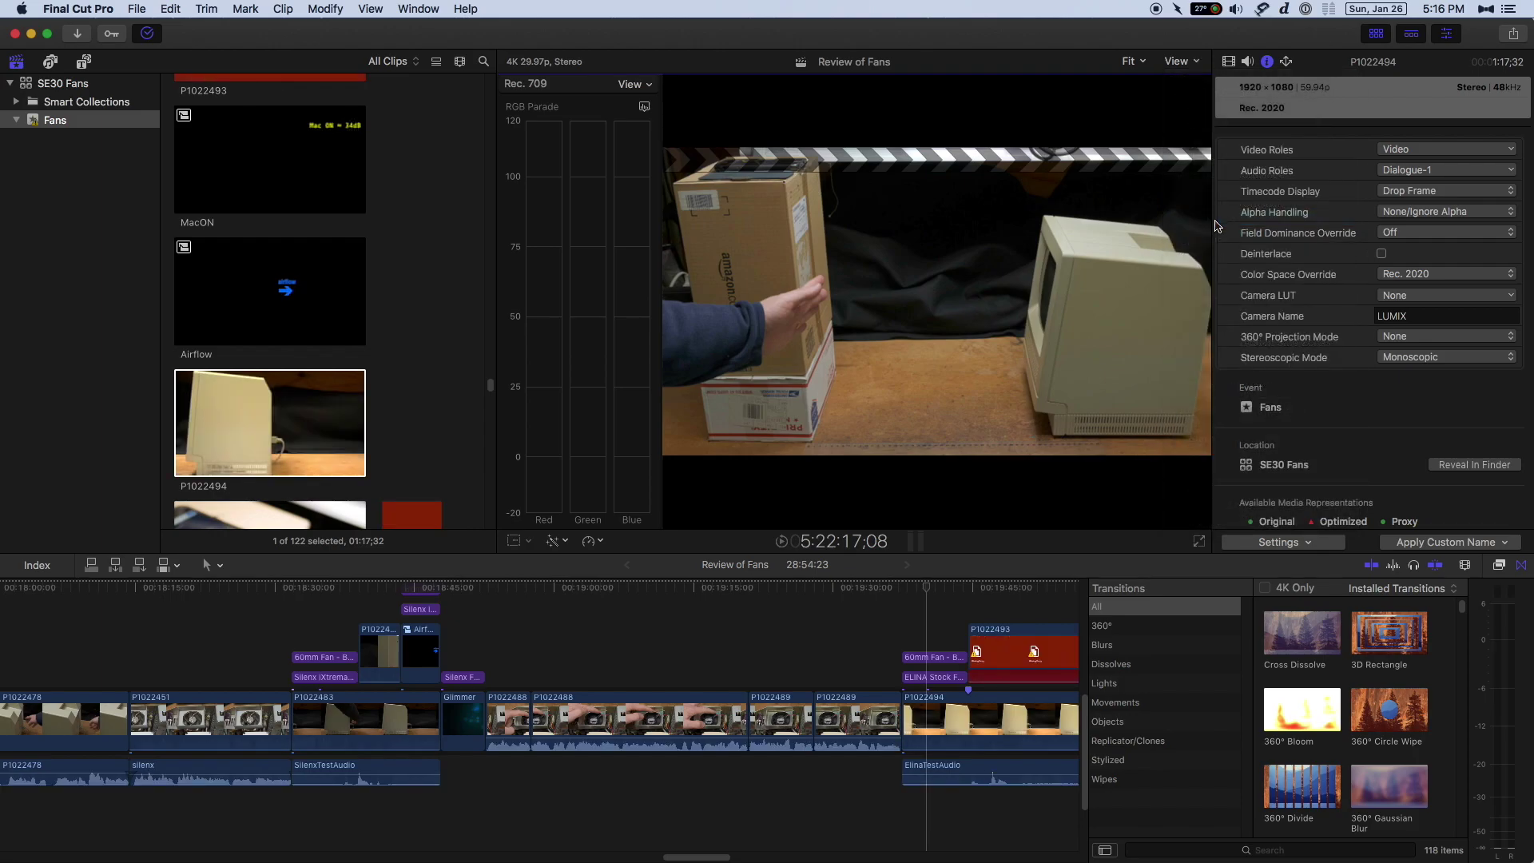
{"action": "left_click", "coordinate": [928, 610]}
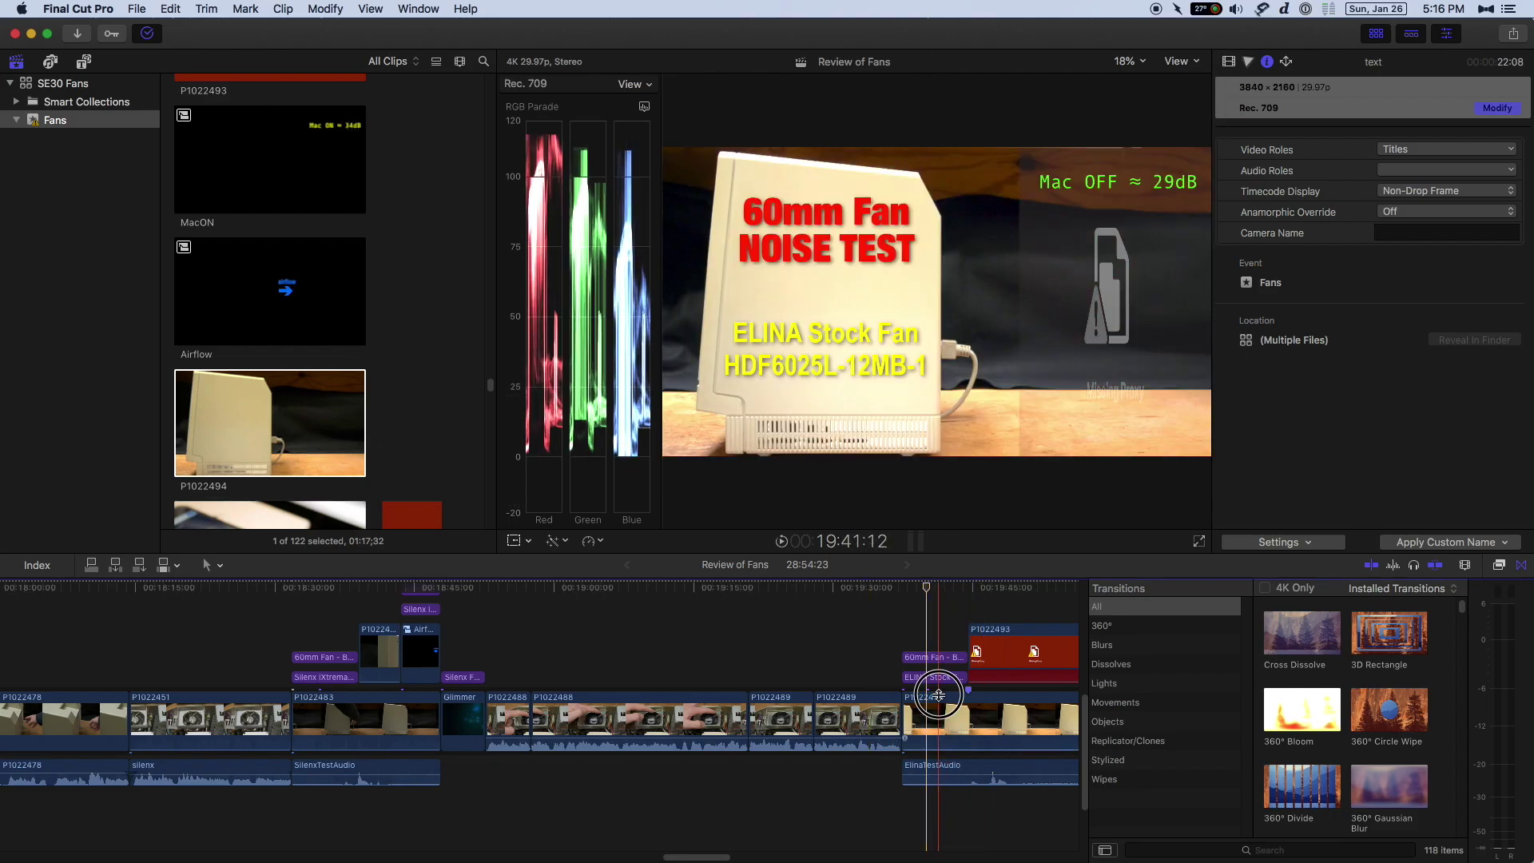
- Toggle P1022494's Color Space Override between Off and Rec. 2020, ending at Off
{"action": "left_click", "coordinate": [949, 723]}
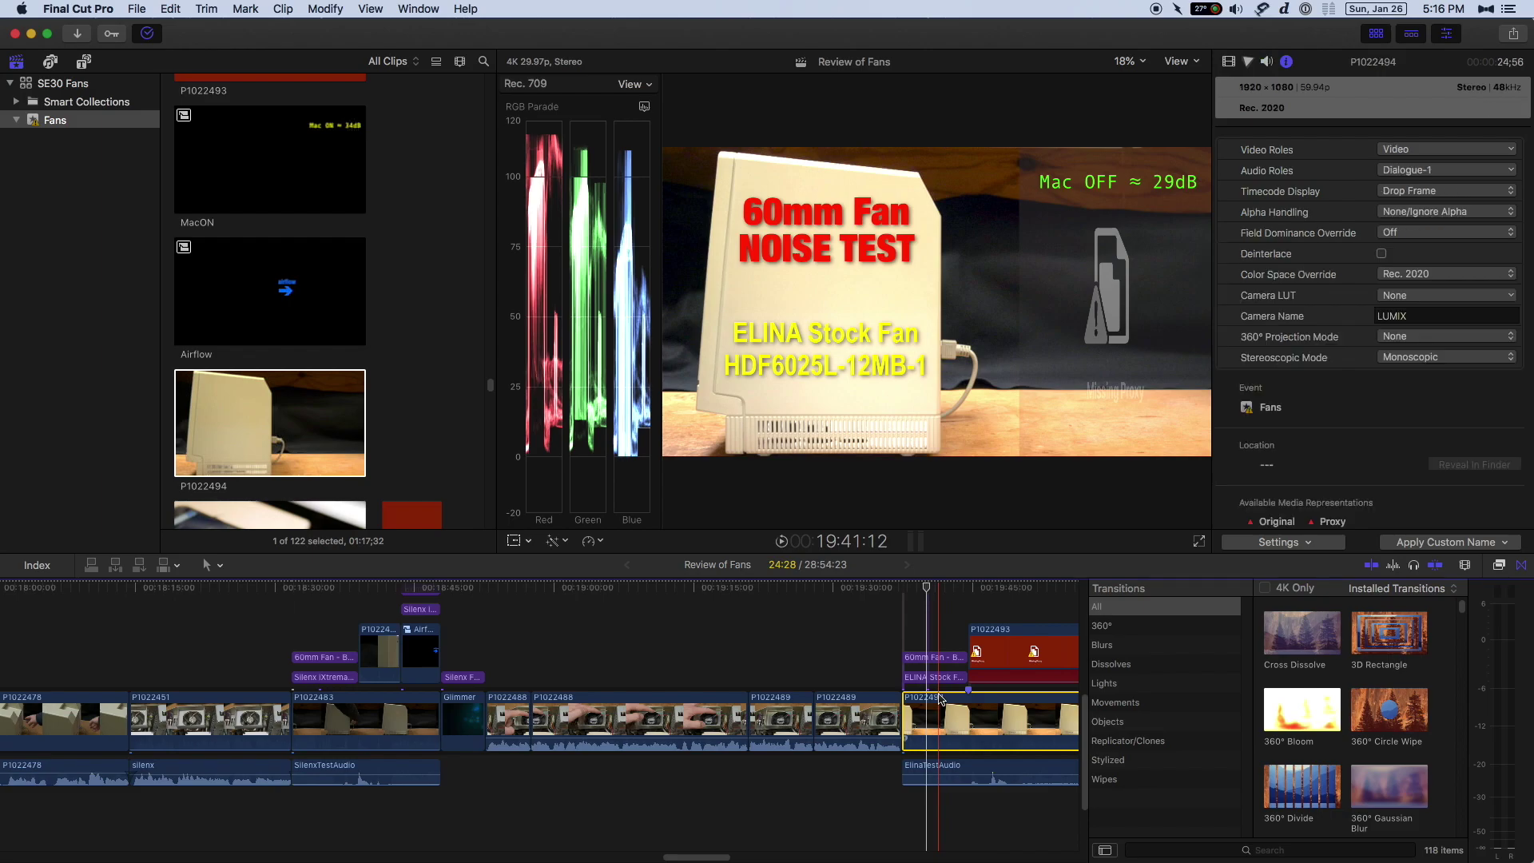
{"action": "left_click", "coordinate": [1400, 277]}
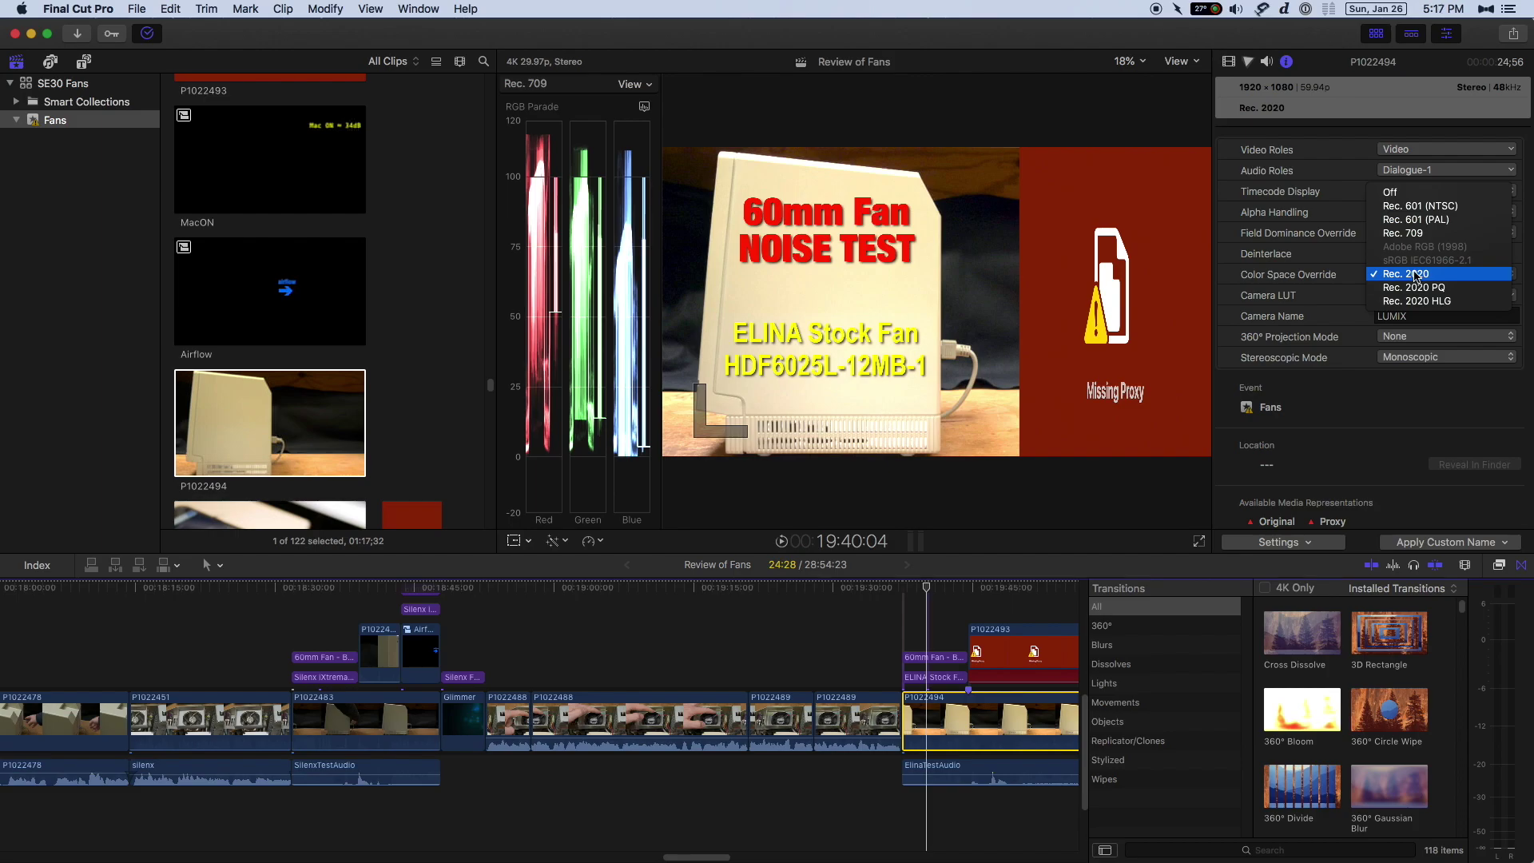
{"action": "left_click", "coordinate": [1397, 192]}
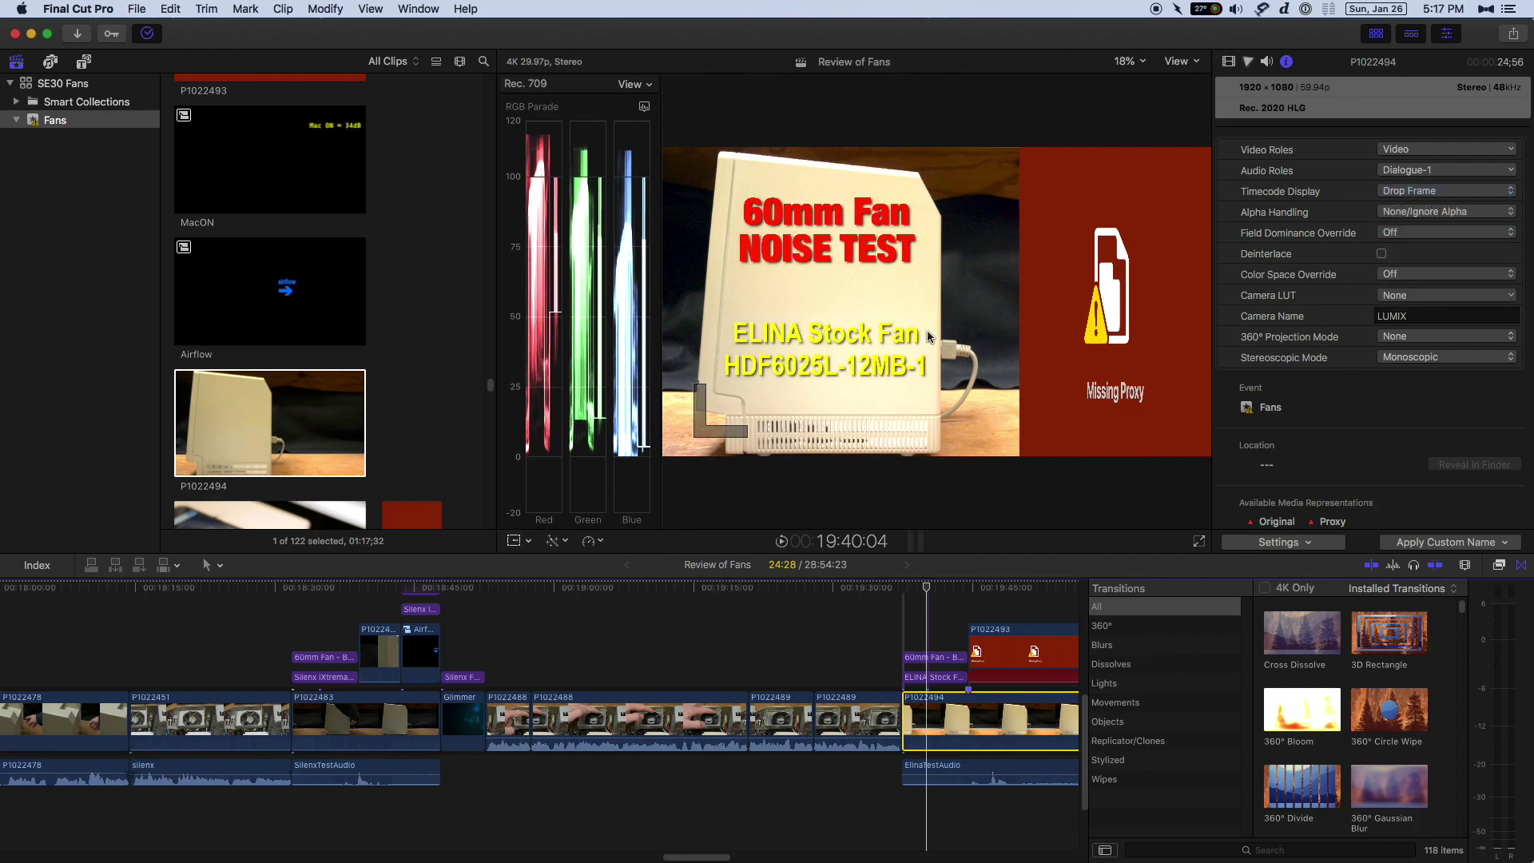
{"action": "left_click", "coordinate": [1407, 274]}
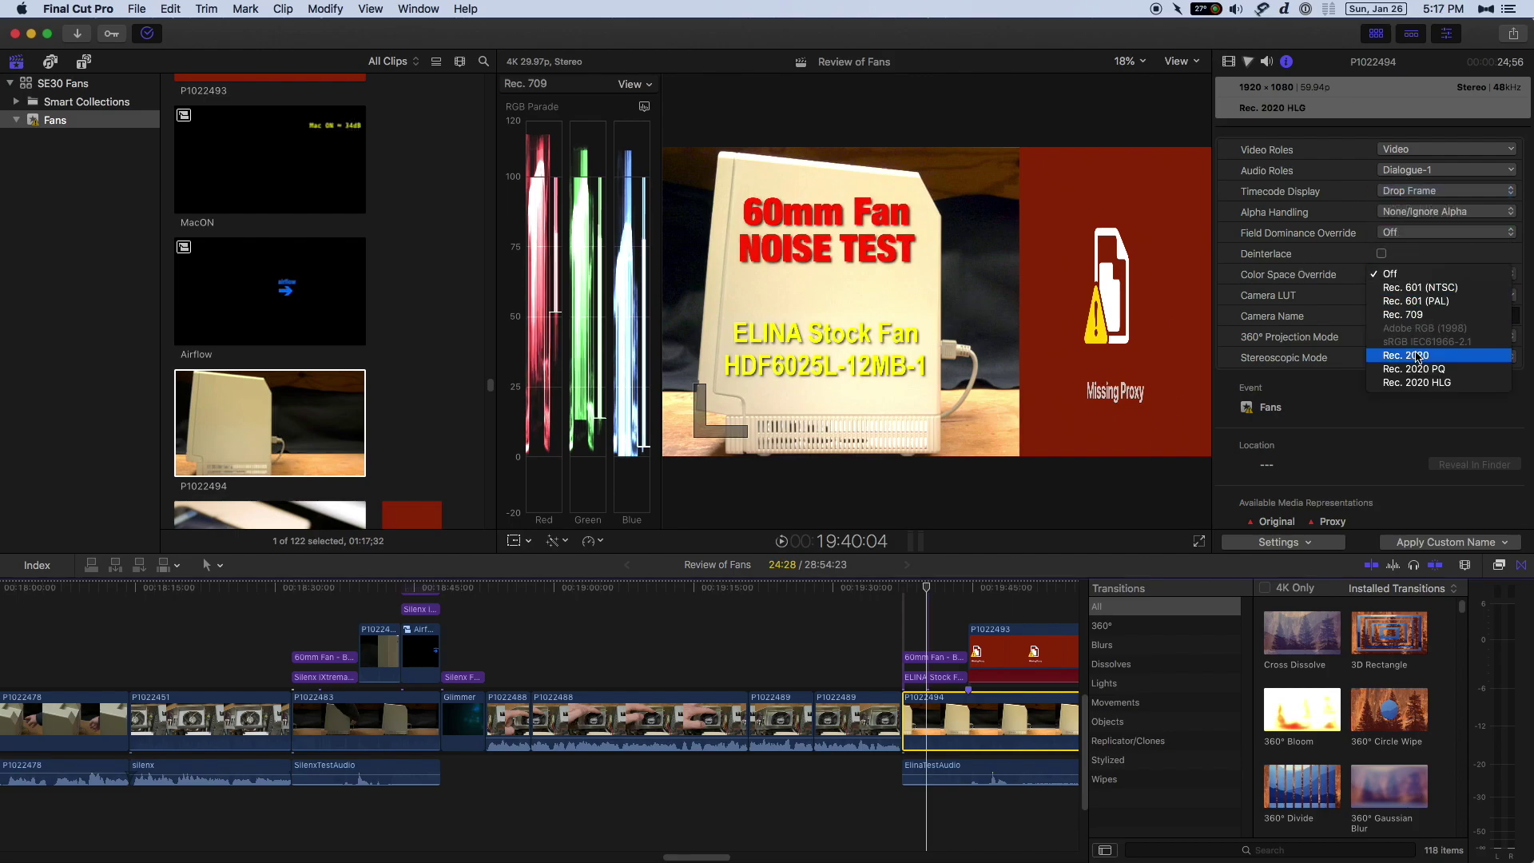
{"action": "left_click", "coordinate": [1418, 356]}
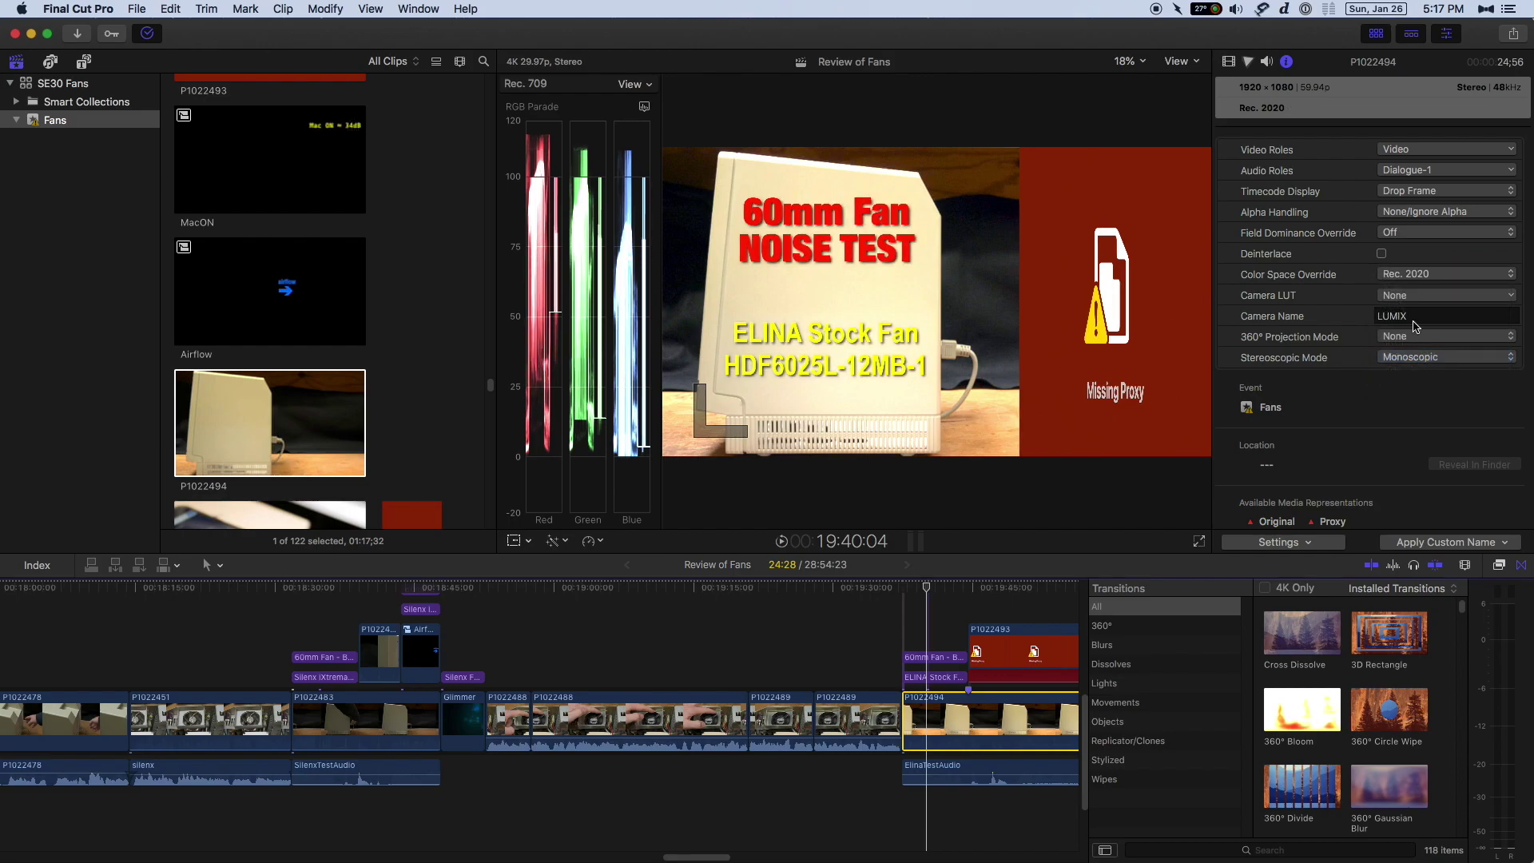
{"action": "left_click", "coordinate": [1421, 274]}
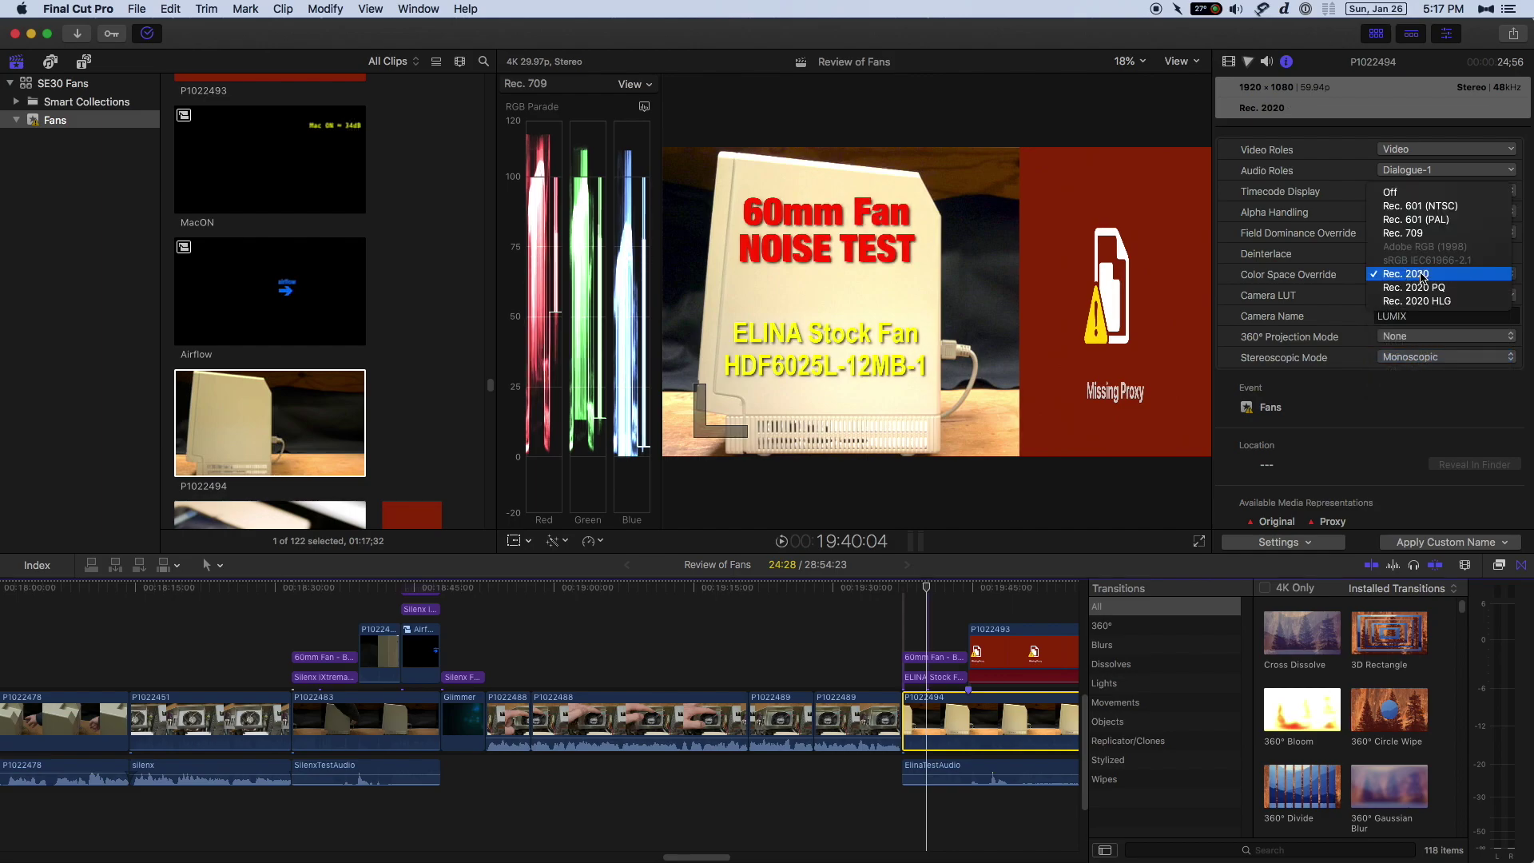
{"action": "left_click", "coordinate": [1415, 195]}
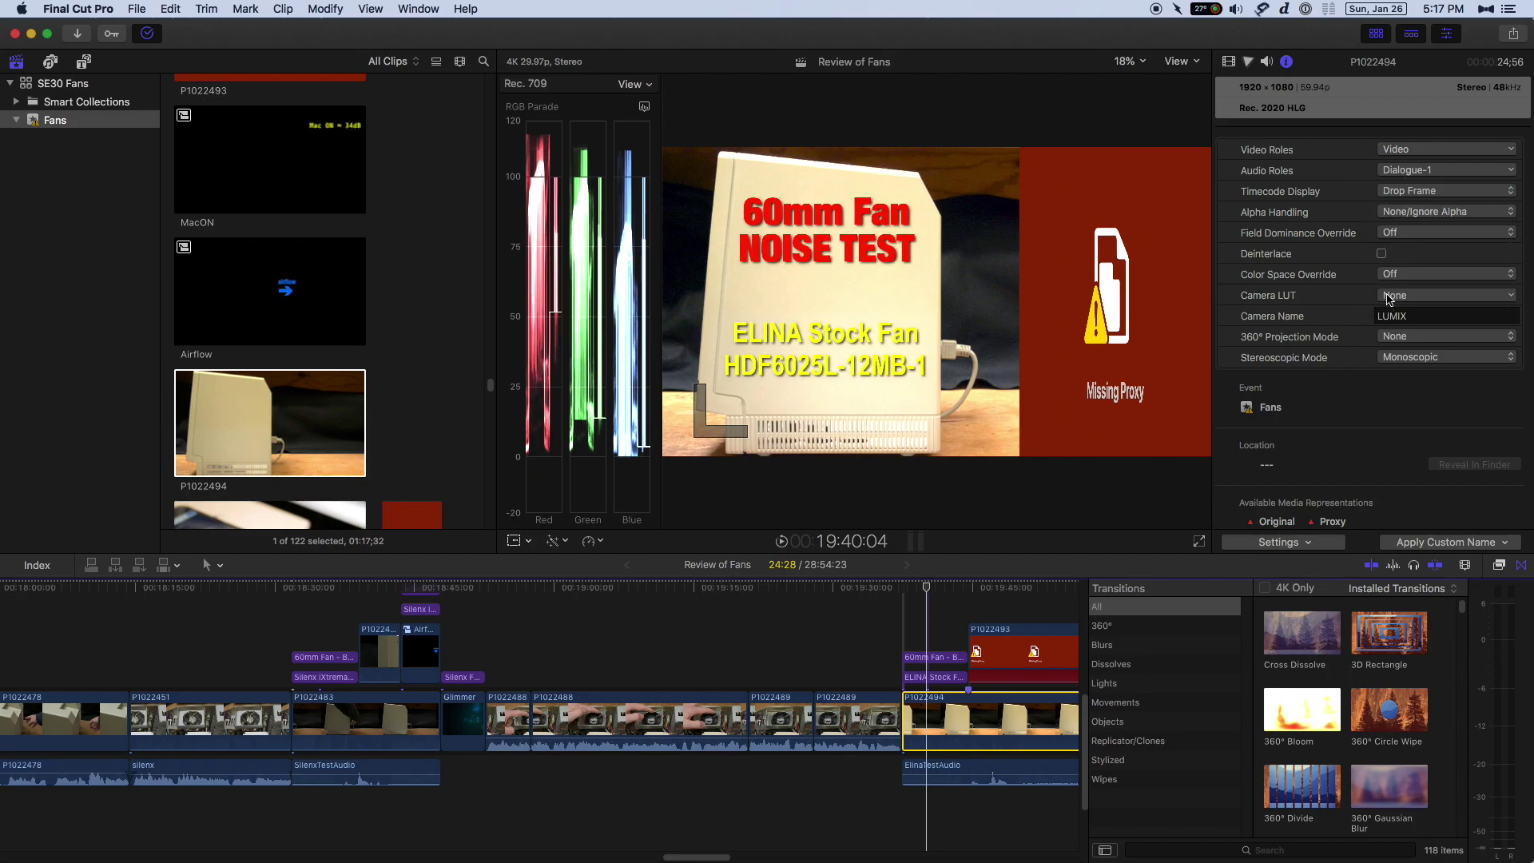
- Try the Leeming LUT One - Panasonic HLG v502 camera LUT, then reset it to None
{"action": "left_click", "coordinate": [1389, 296]}
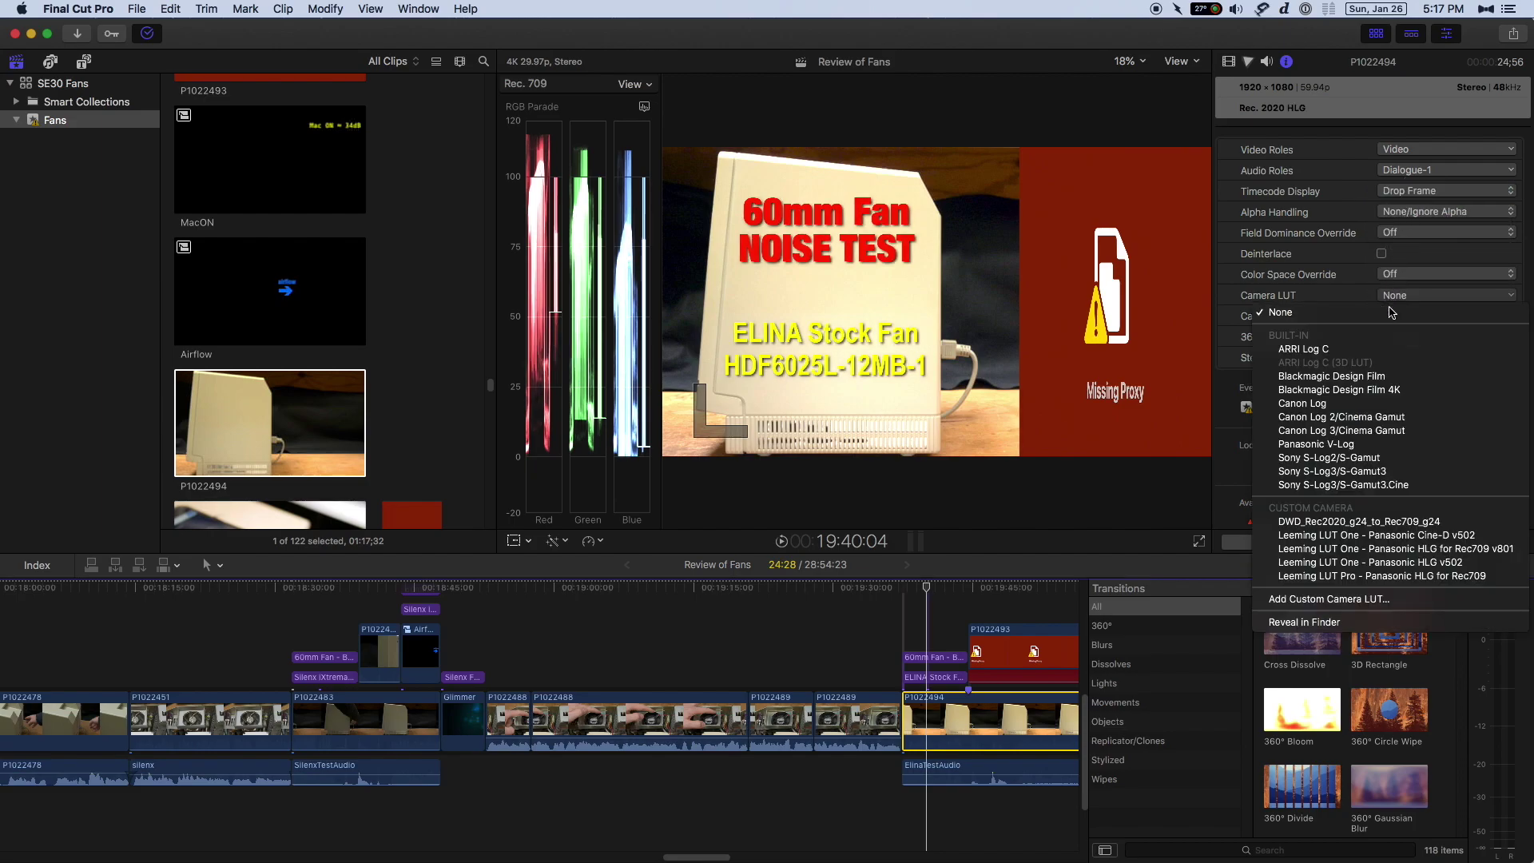
{"action": "left_click", "coordinate": [1420, 562]}
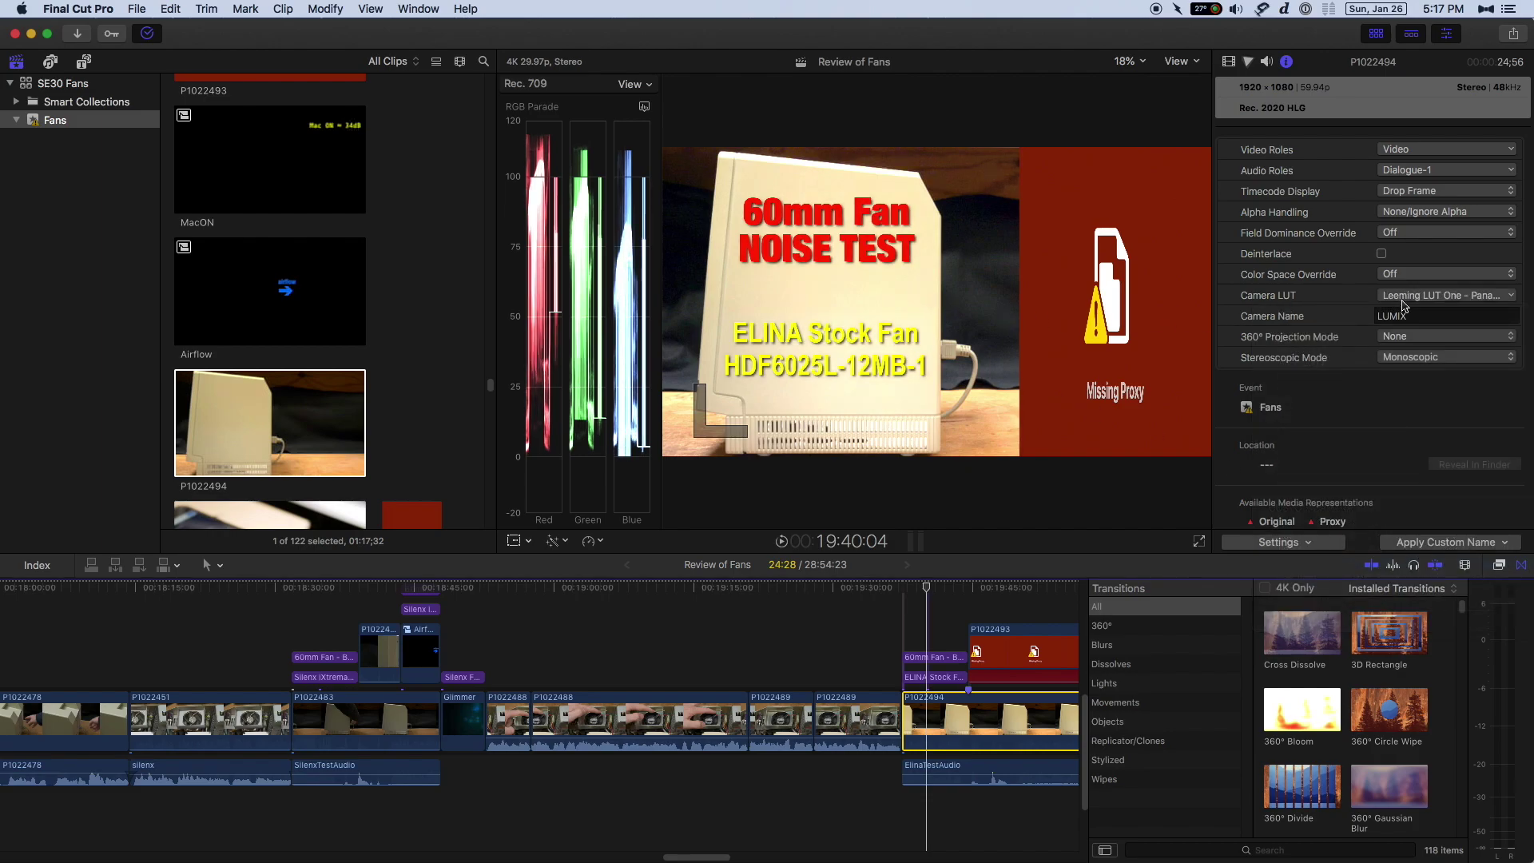
{"action": "left_click", "coordinate": [1404, 302]}
{"action": "left_click", "coordinate": [1388, 294]}
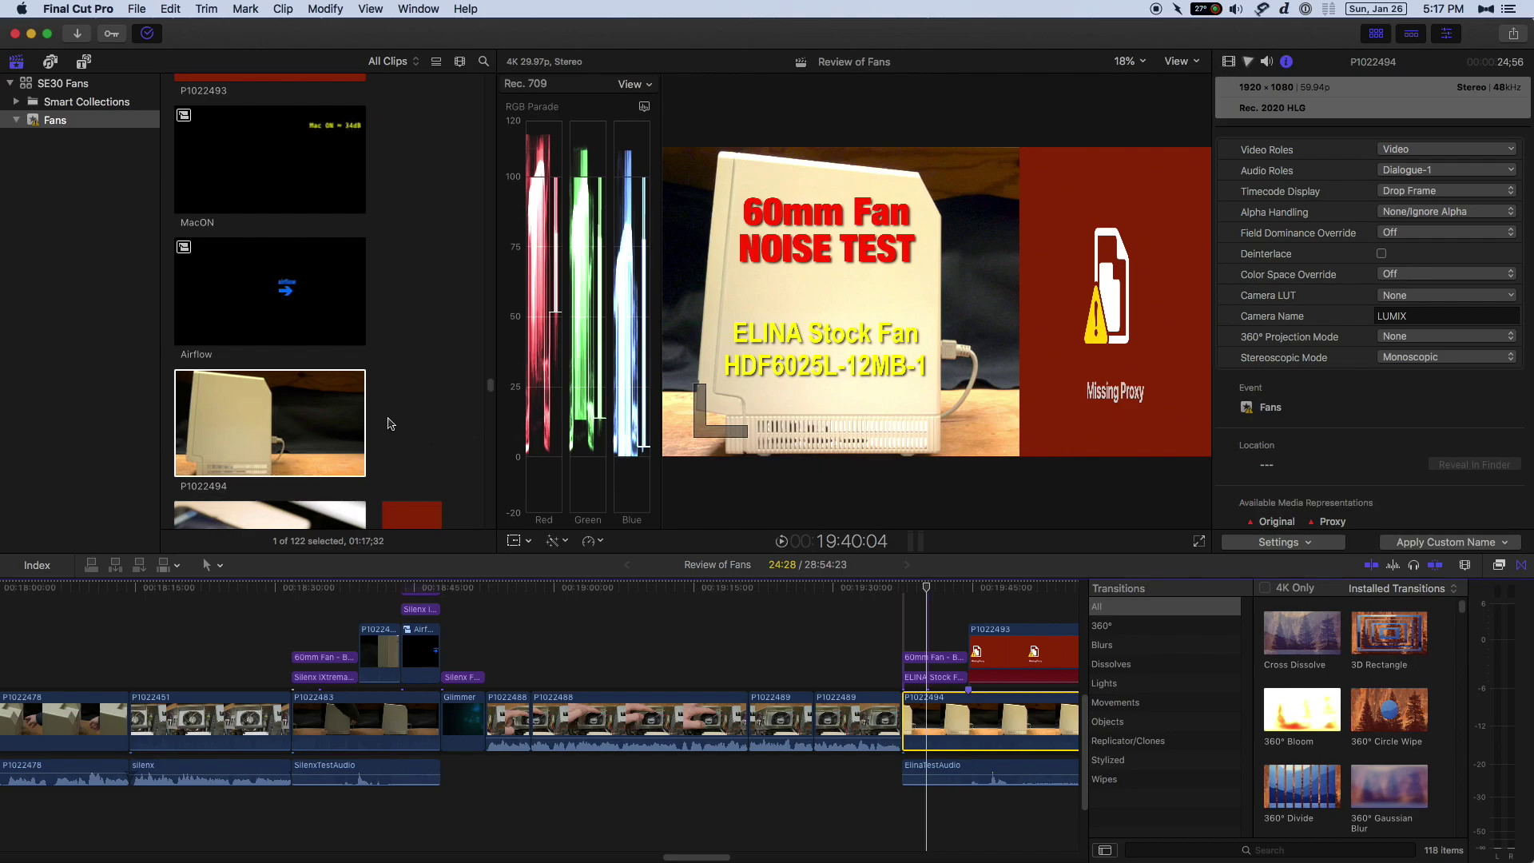
{"action": "left_click", "coordinate": [287, 409]}
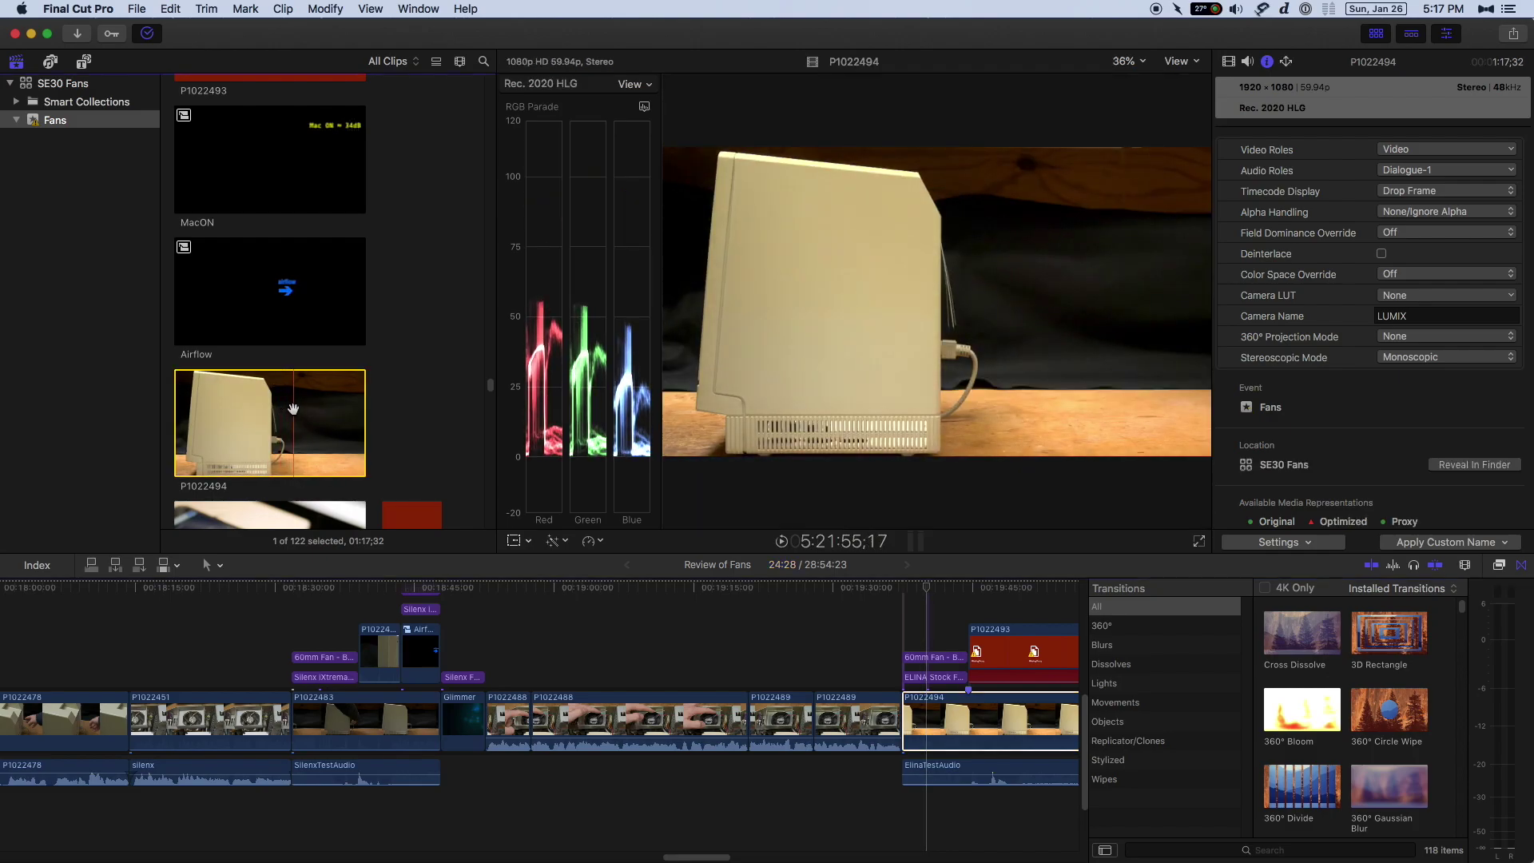
- Reveal clip P1022494's original file in Finder and check the Original Media folder path
{"action": "right_click", "coordinate": [293, 410]}
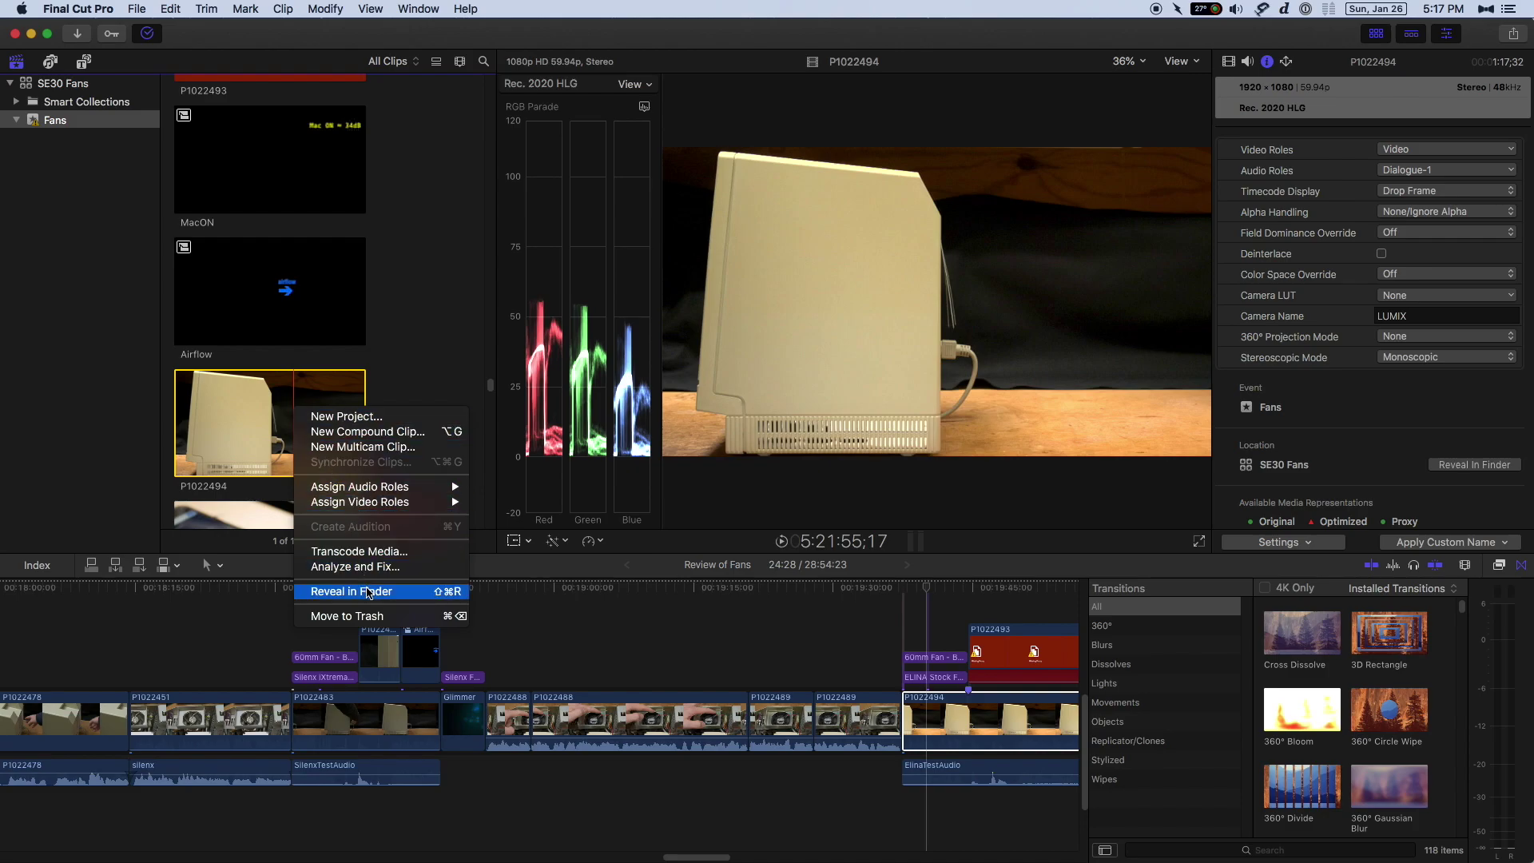
{"action": "left_click", "coordinate": [368, 592]}
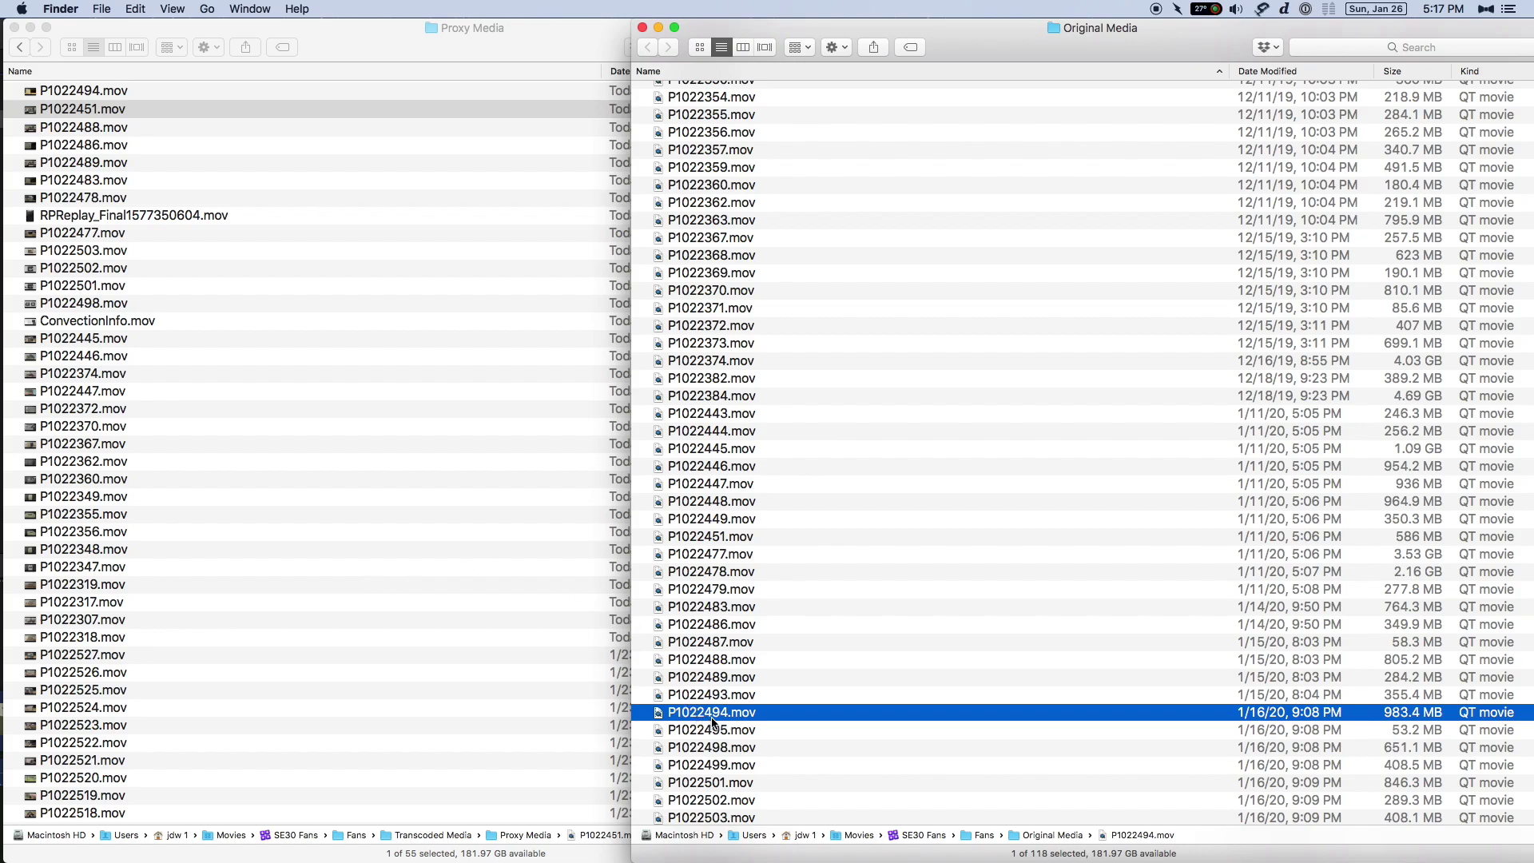
{"action": "right_click", "coordinate": [1062, 30]}
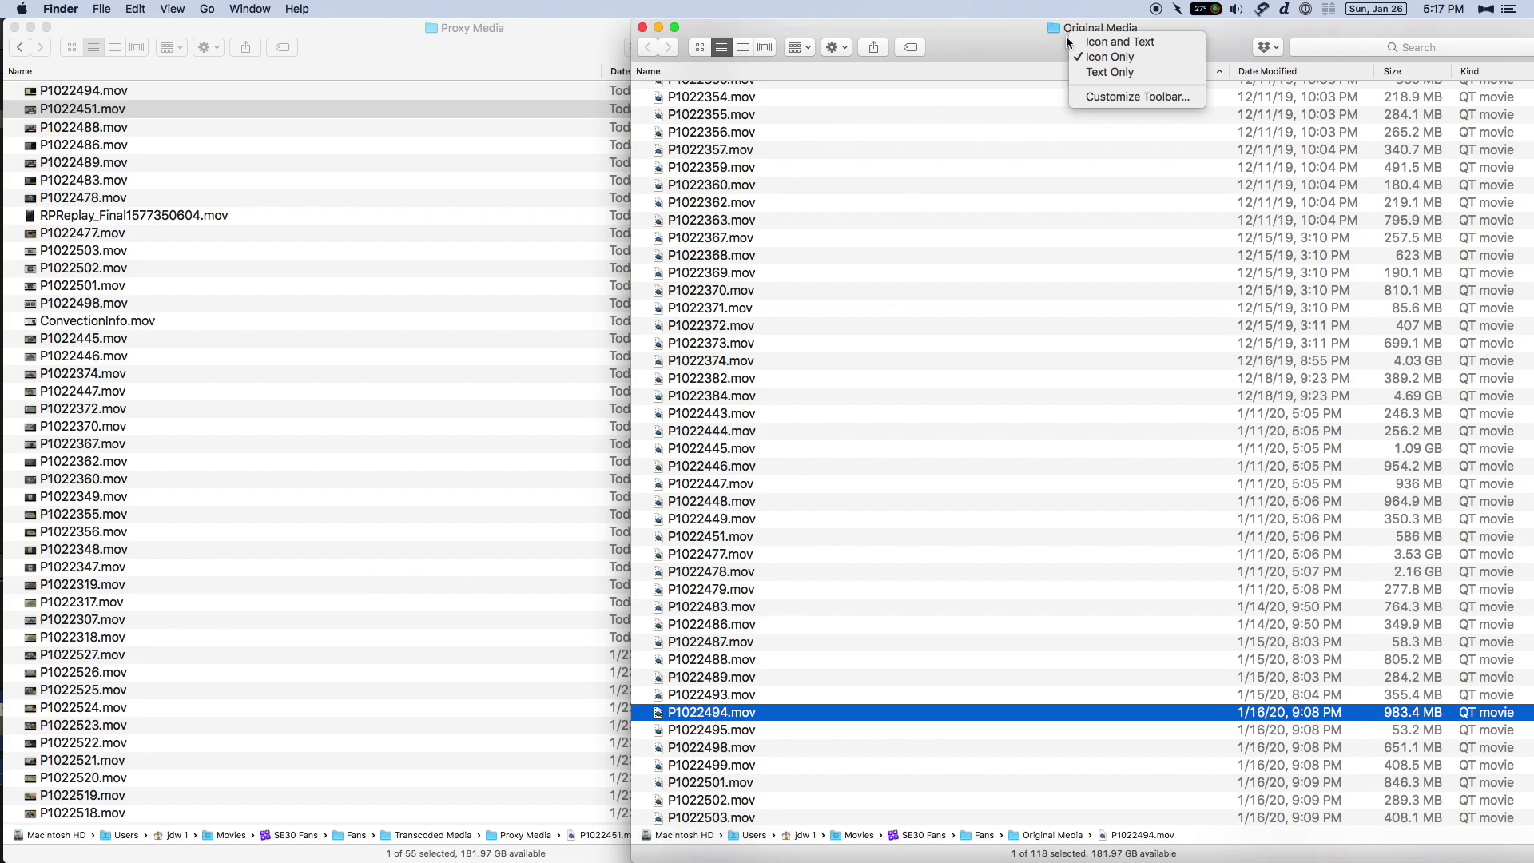
{"action": "left_click", "coordinate": [1056, 28]}
{"action": "left_click", "coordinate": [1053, 26], "text": "super"}
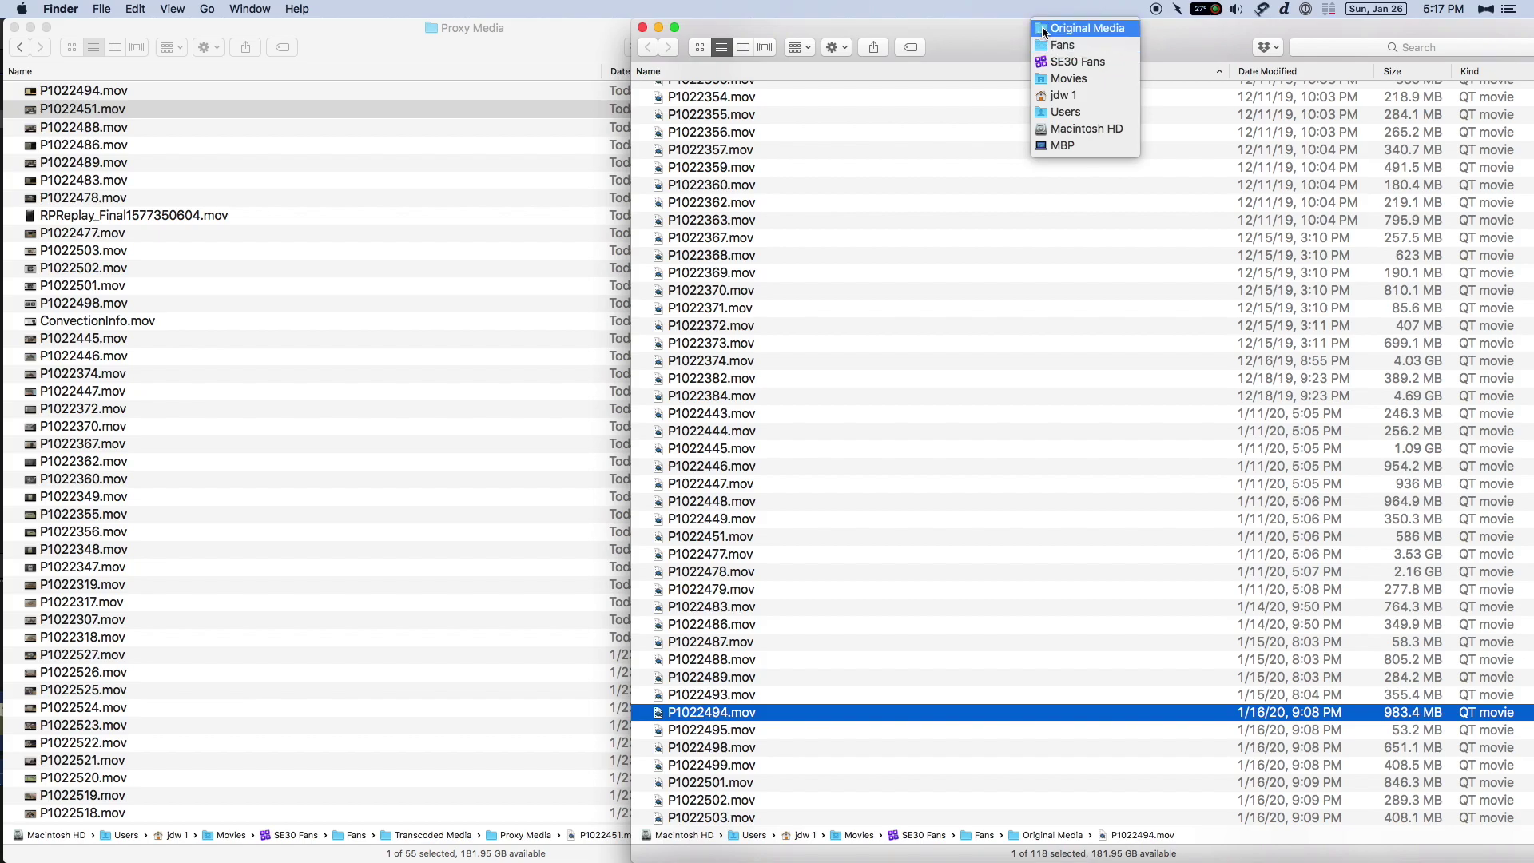
{"action": "left_click", "coordinate": [1071, 28]}
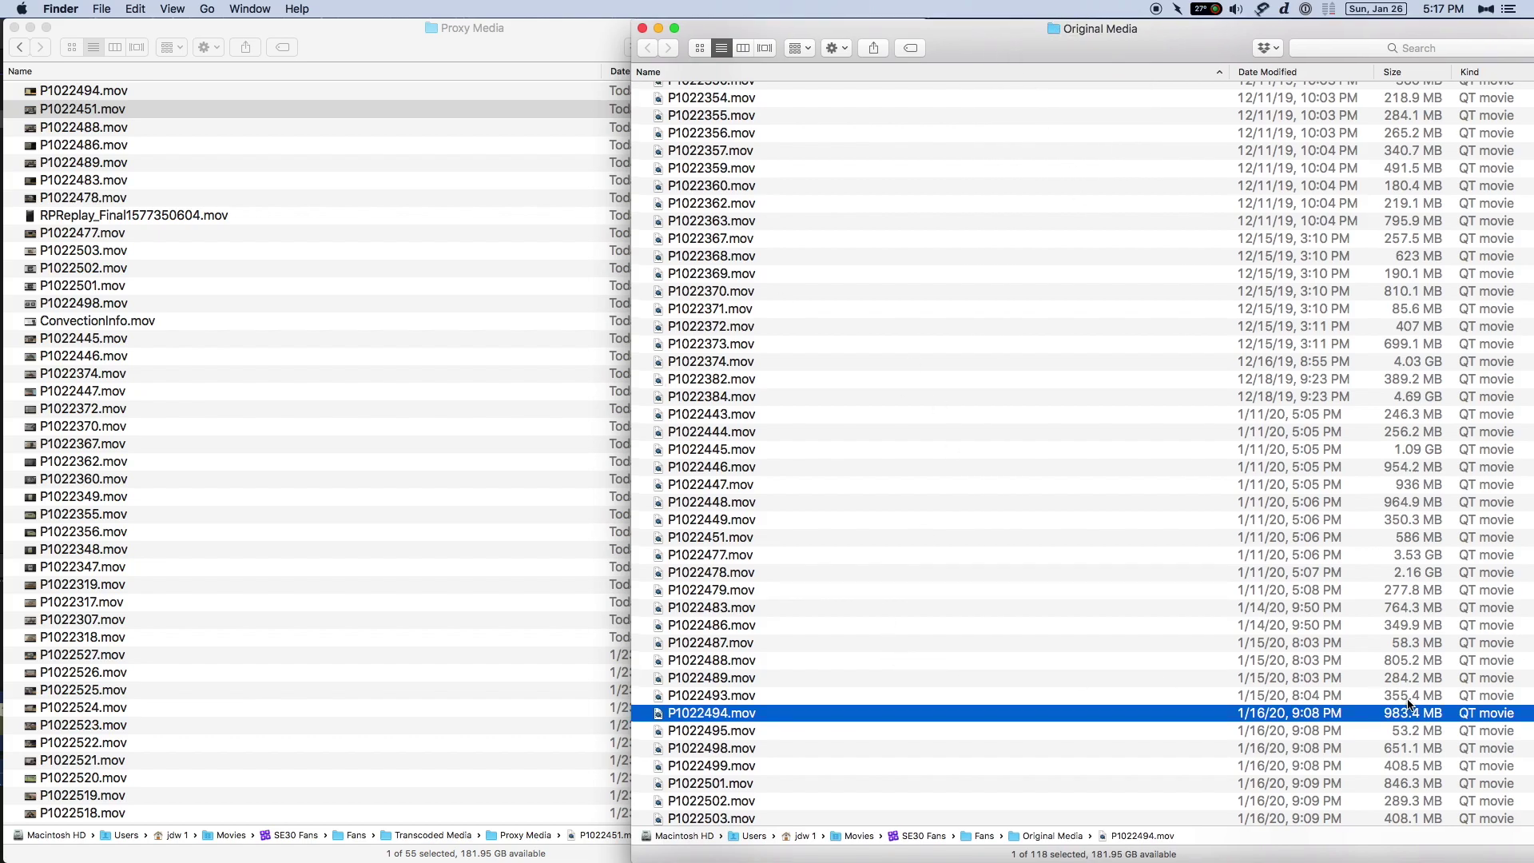
- Check the Proxy Media folder path and select the proxy file P1022494.mov
{"action": "left_click", "coordinate": [258, 24]}
{"action": "left_click", "coordinate": [460, 28], "text": "super"}
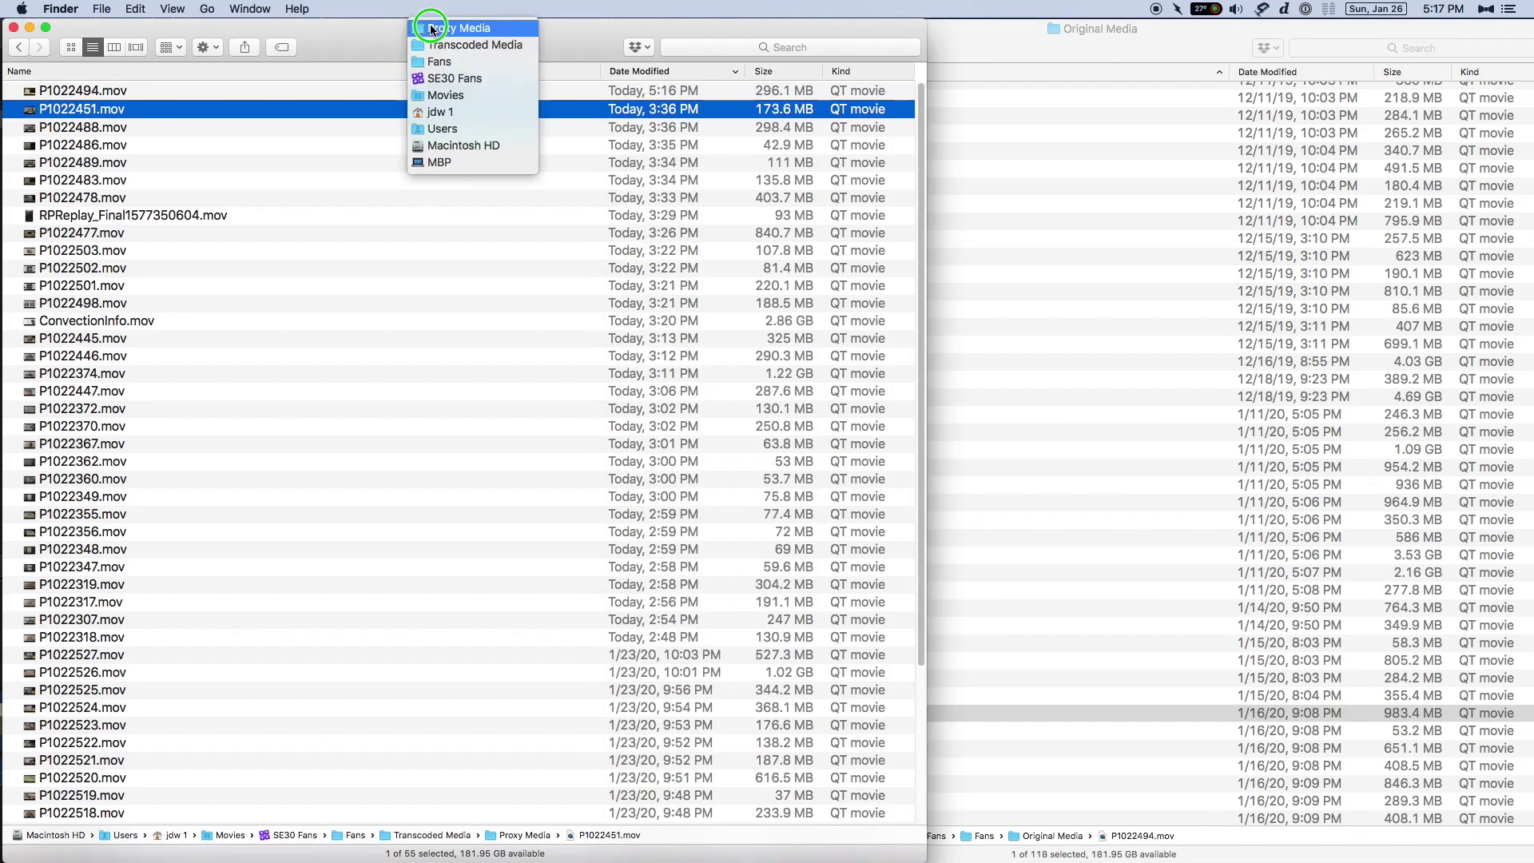
{"action": "left_click", "coordinate": [376, 35]}
{"action": "left_click", "coordinate": [102, 93]}
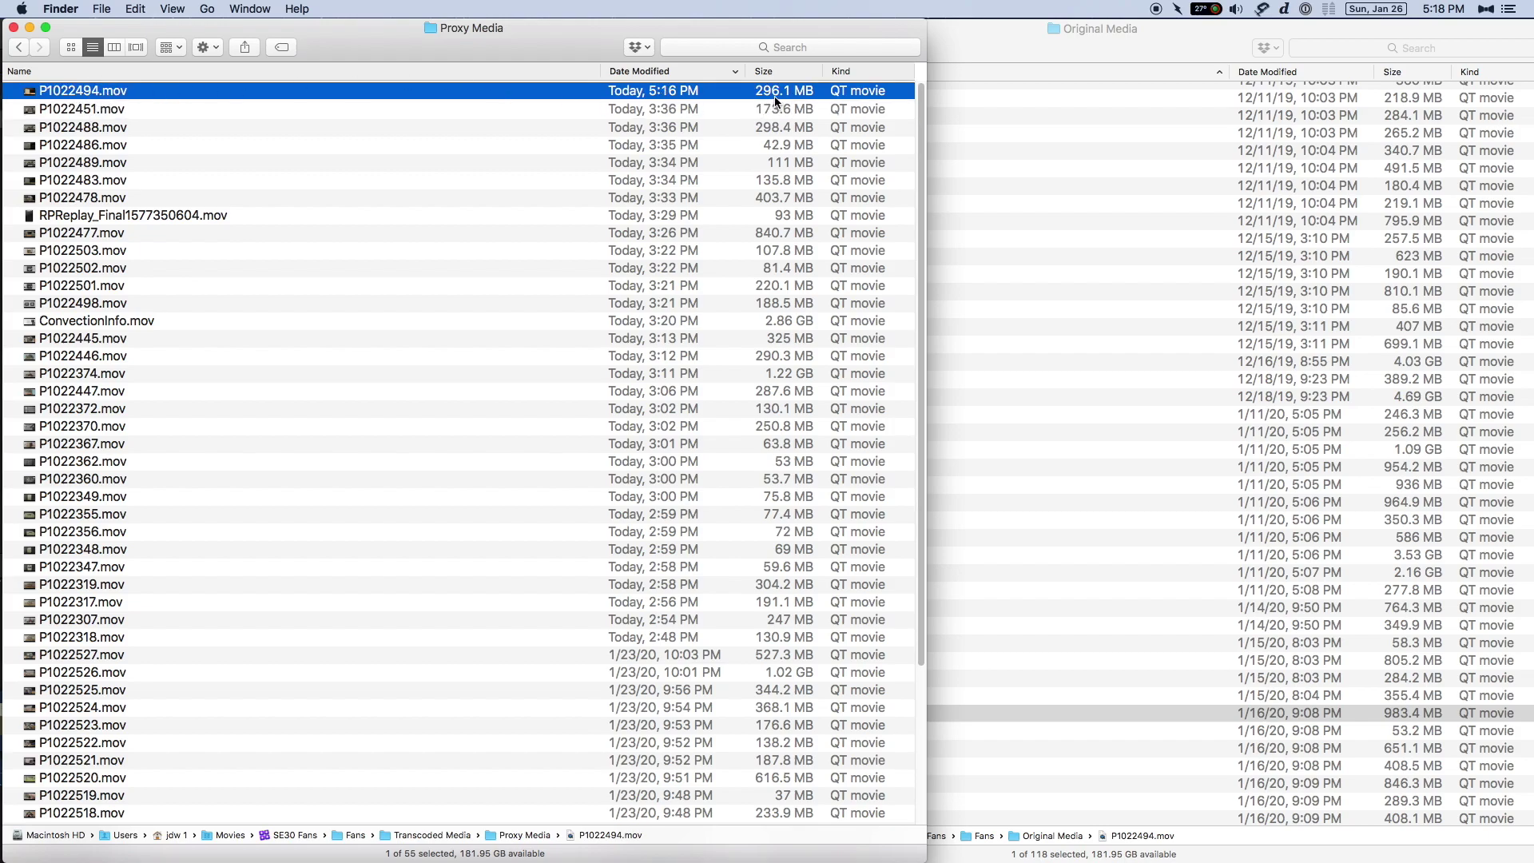
- Quit Final Cut Pro and move proxy file P1022494.mov to the Trash
{"action": "key", "text": "super+Tab"}
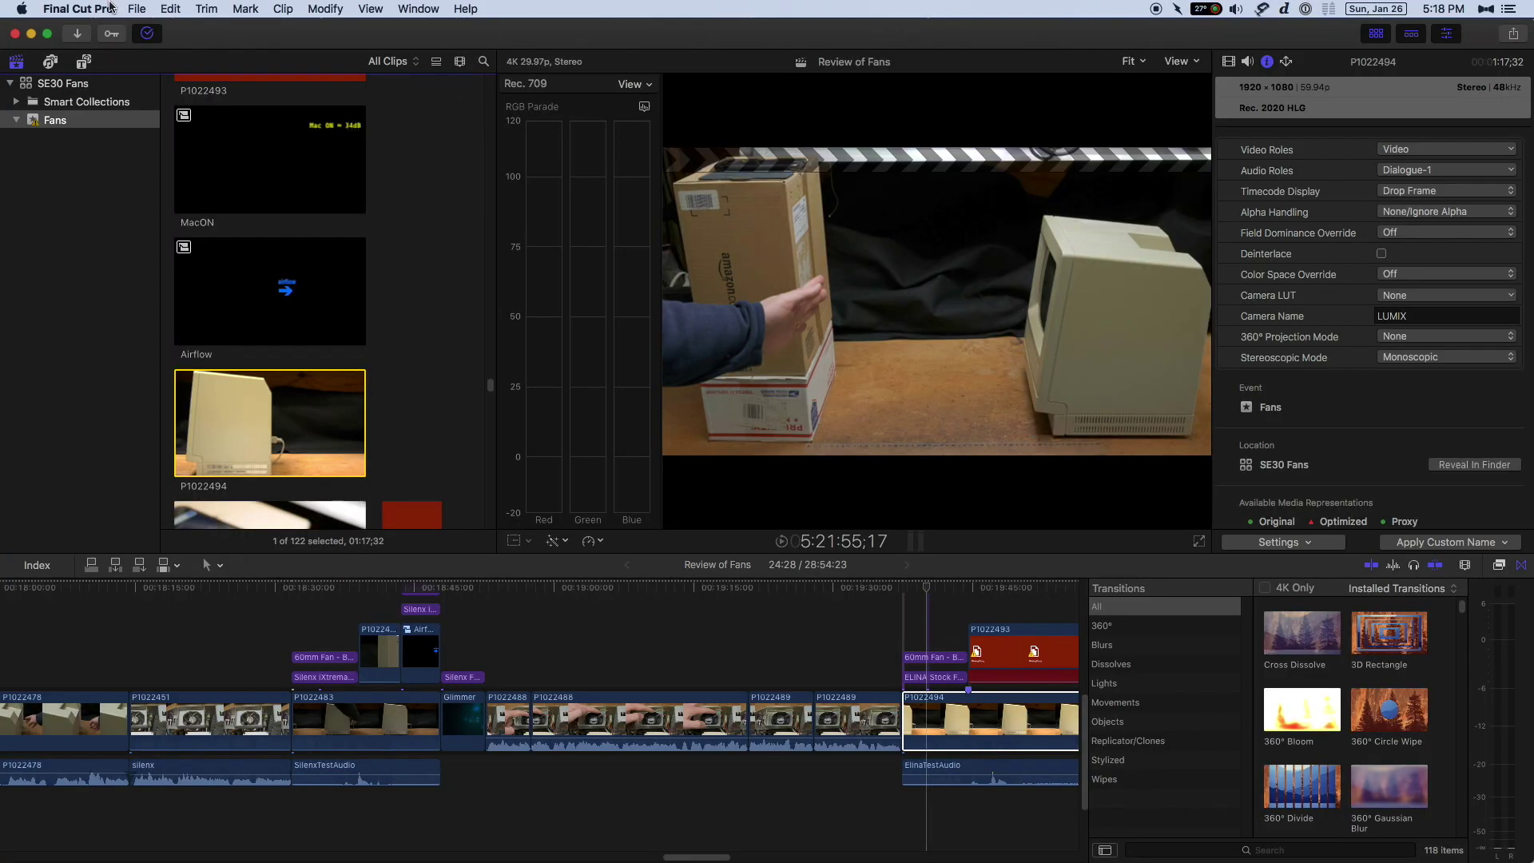
{"action": "left_click", "coordinate": [109, 6]}
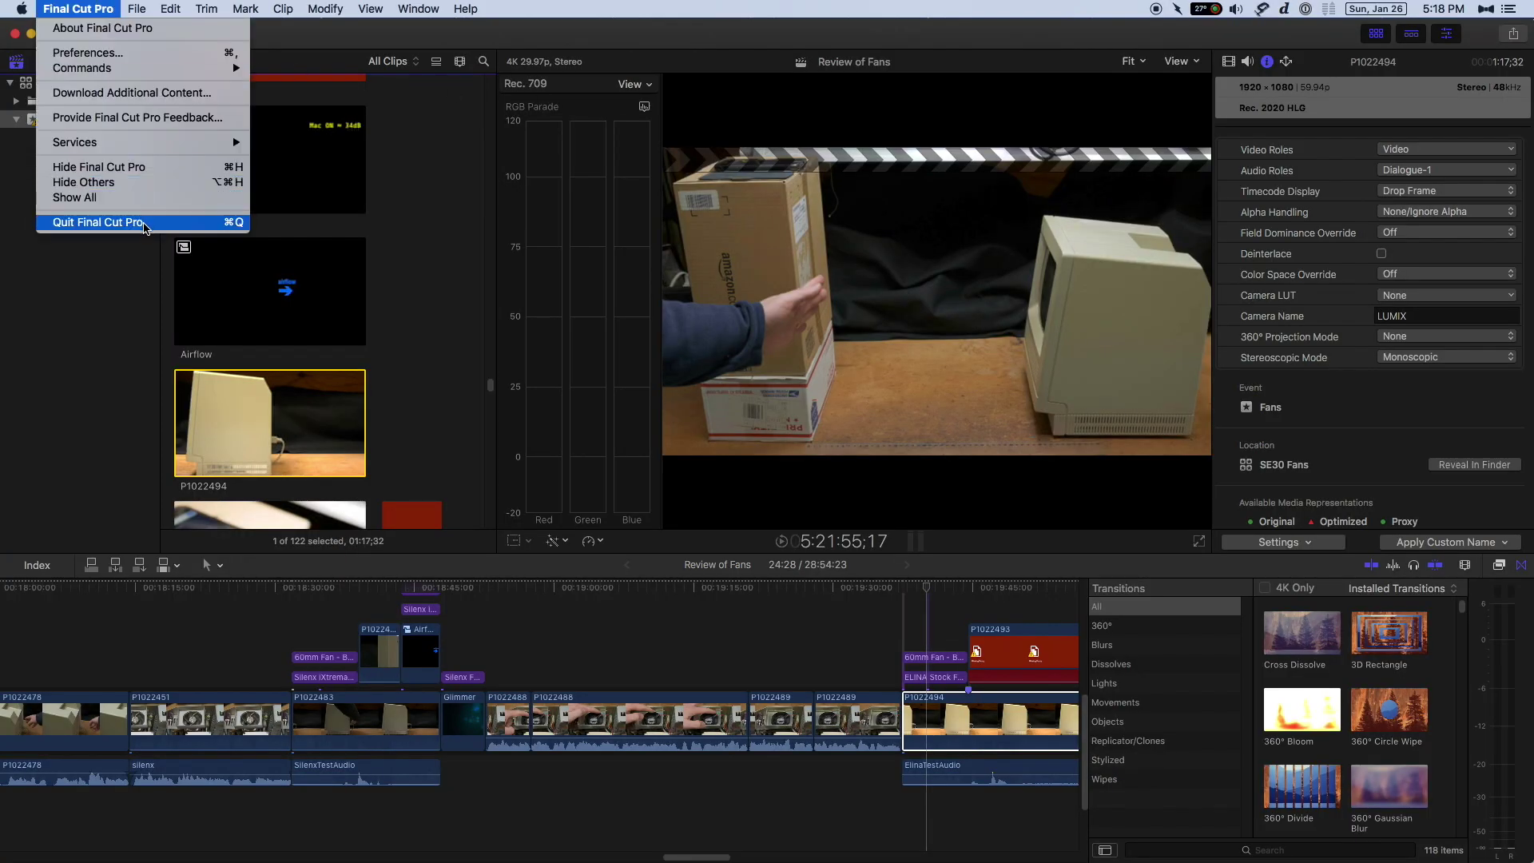
{"action": "left_click", "coordinate": [144, 225]}
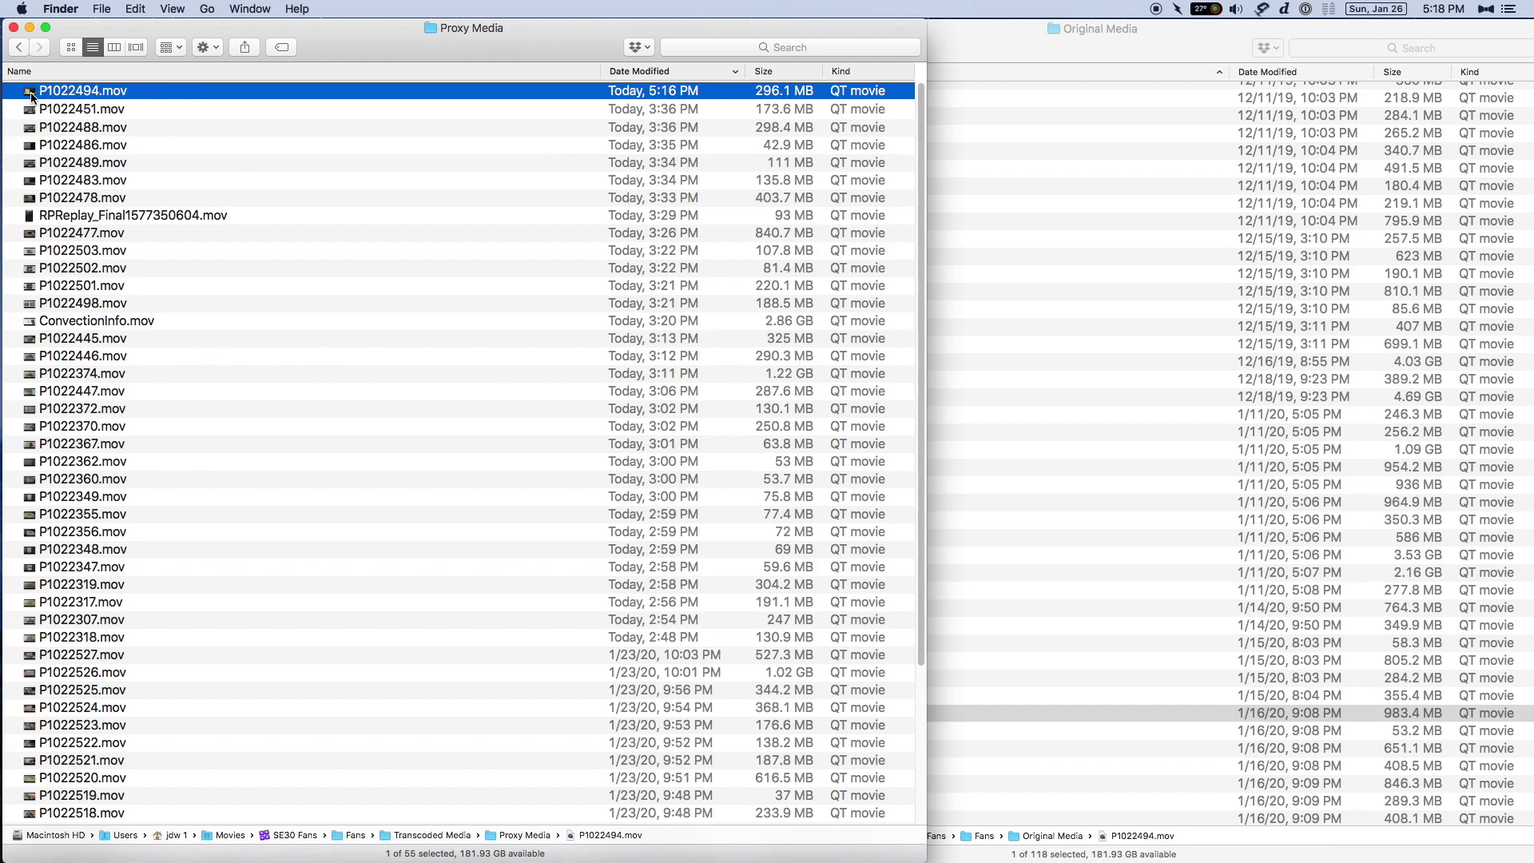
{"action": "key", "text": "super+BackSpace"}
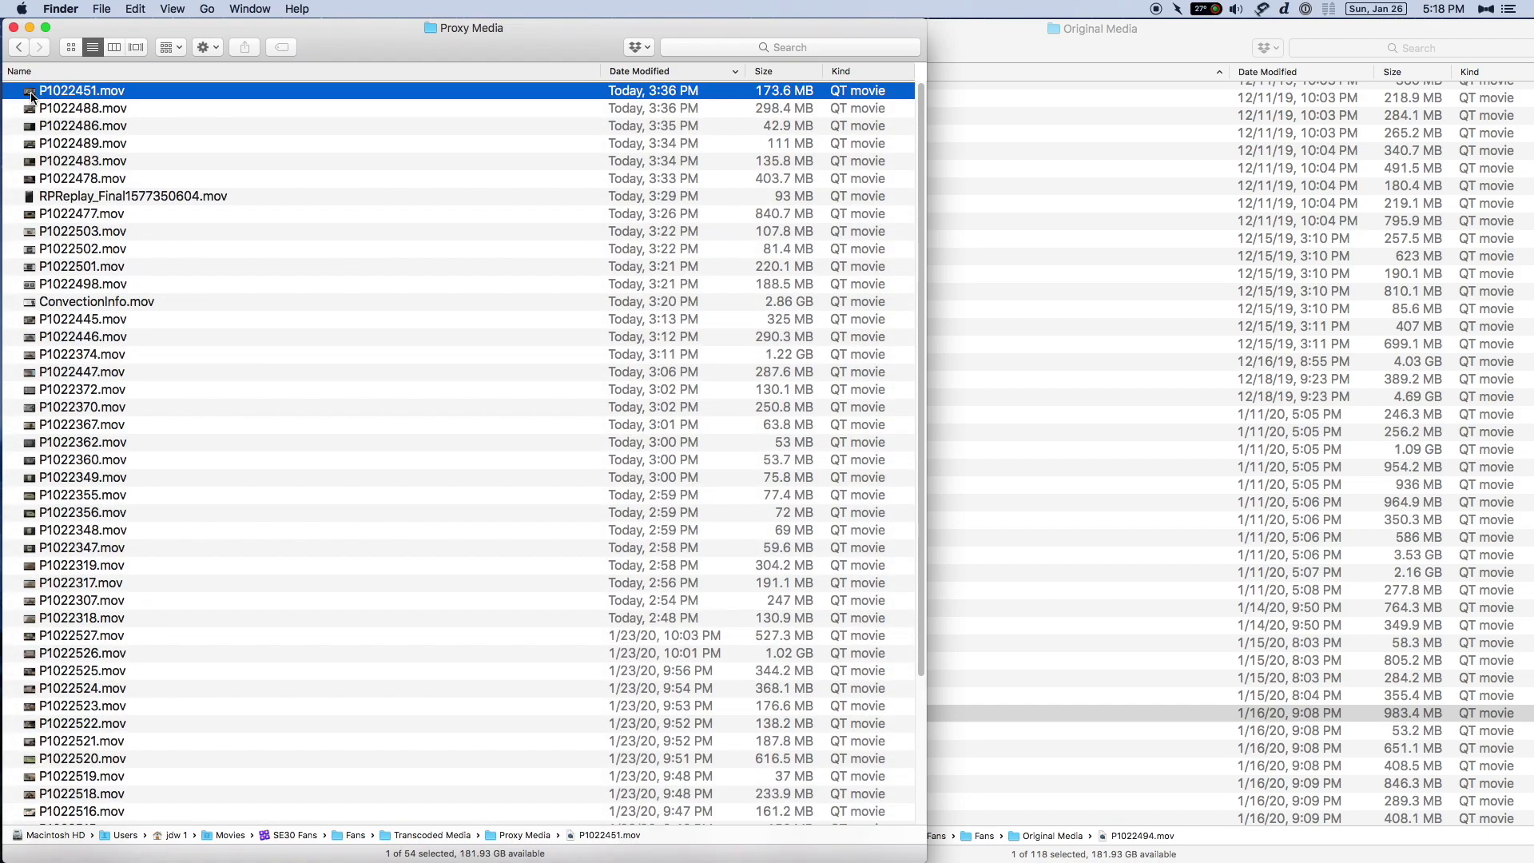
- Relaunch Final Cut Pro from Spotlight
{"action": "key", "text": "super+space"}
{"action": "type", "text": "f"}
{"action": "key", "text": "Return"}
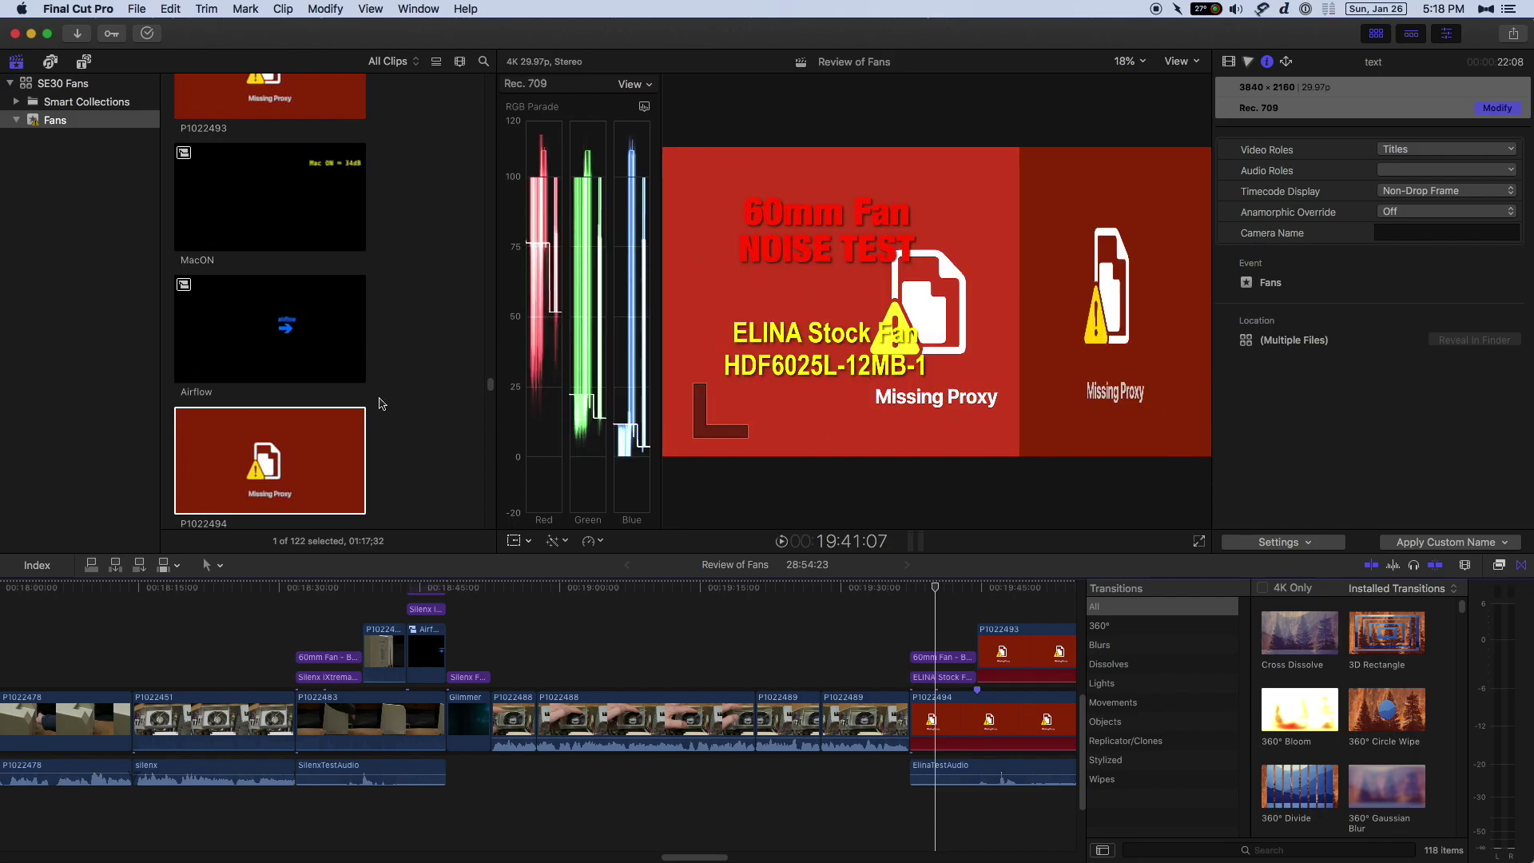
- Inspect browser clip P1022494, then return the viewer to the Review of Fans timeline with Cmd-2
{"action": "left_click", "coordinate": [282, 452]}
{"action": "left_click", "coordinate": [282, 429]}
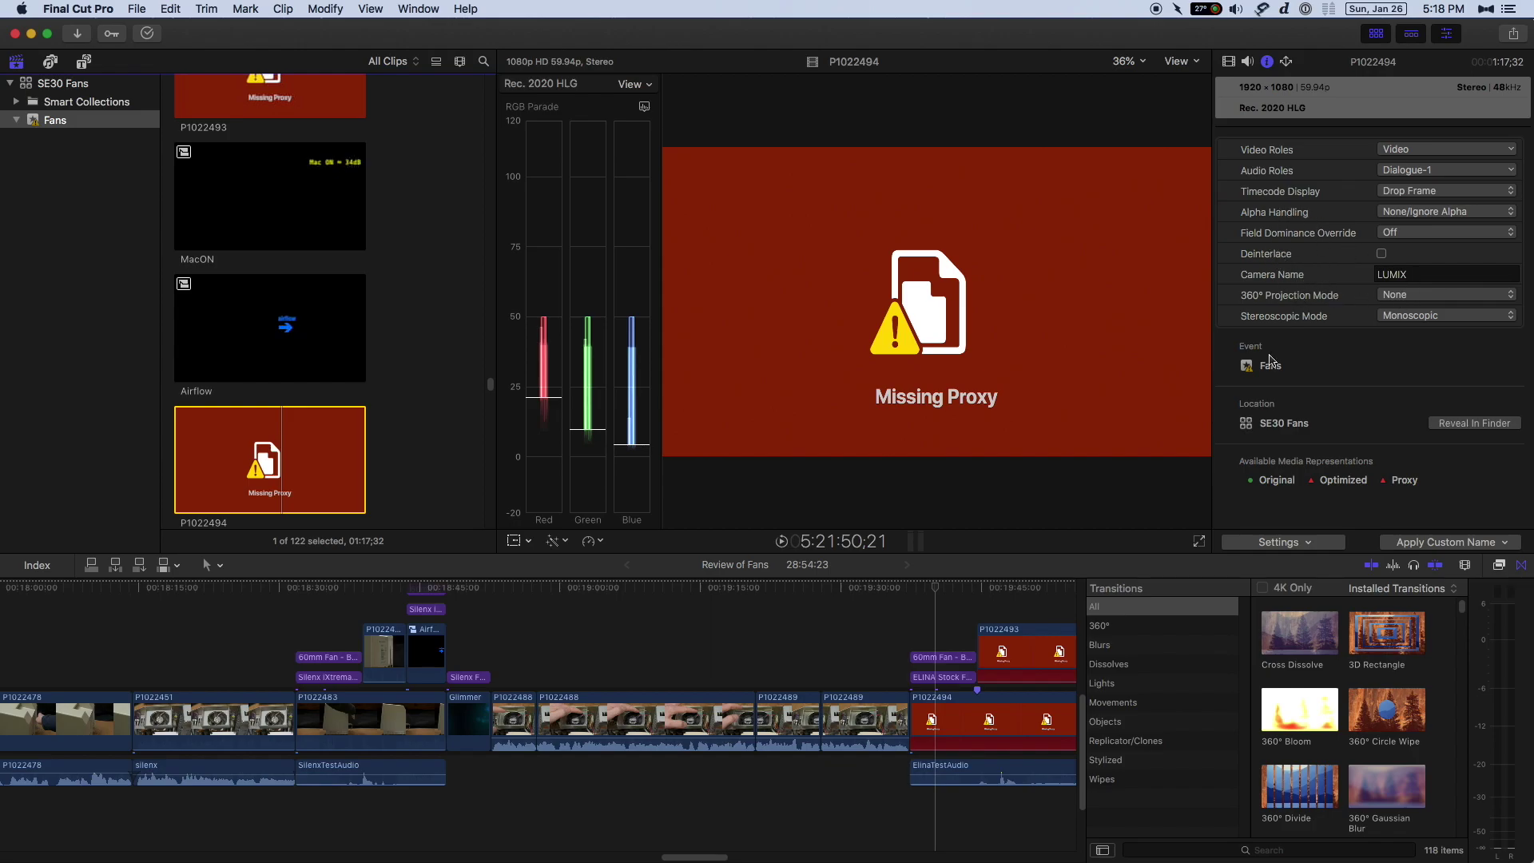
{"action": "key", "text": "super+2"}
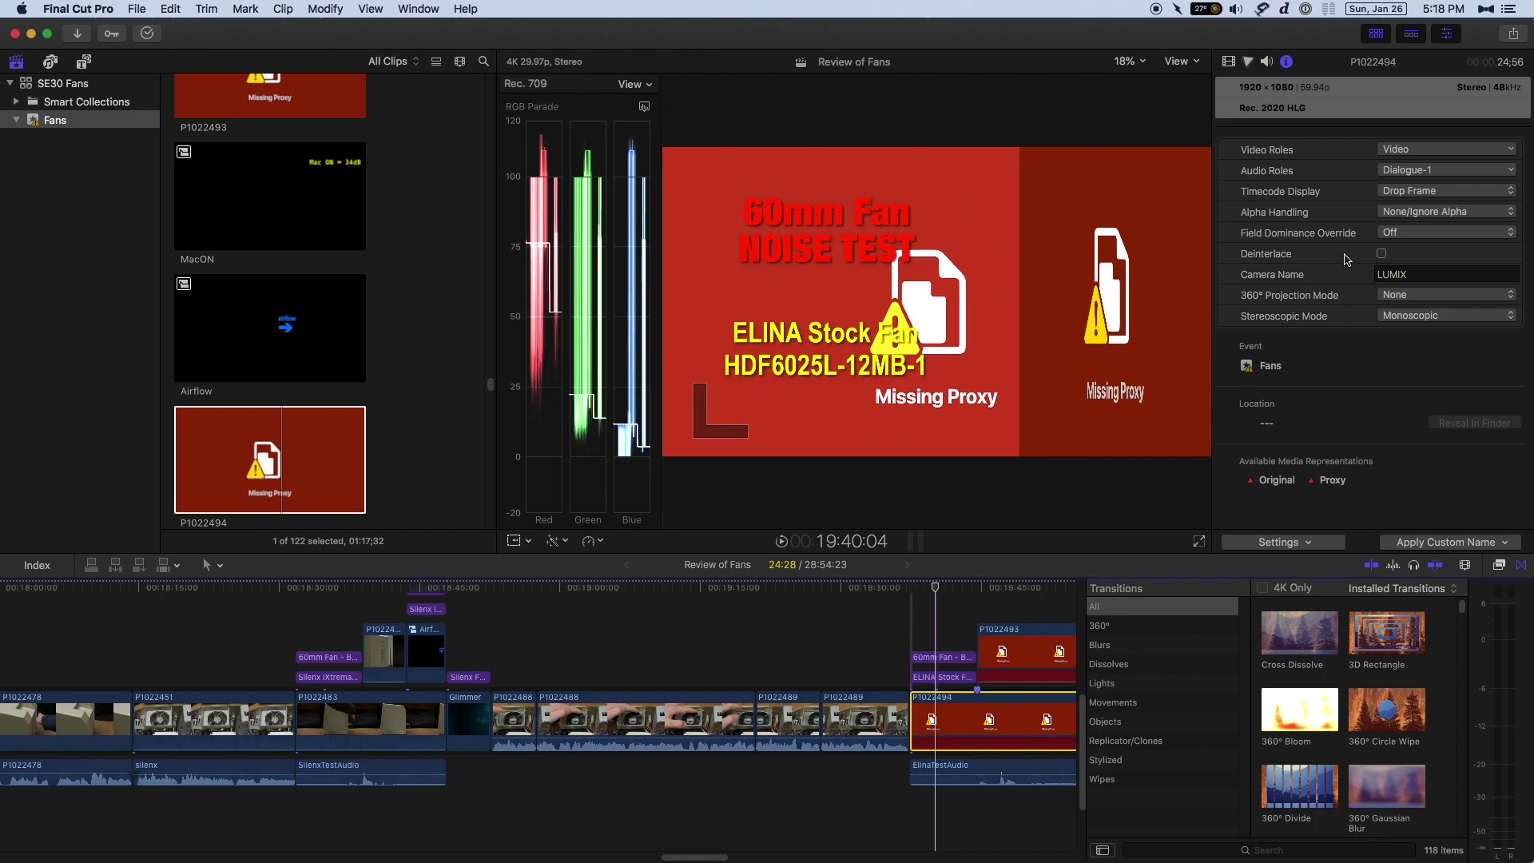
{"action": "left_click", "coordinate": [72, 9]}
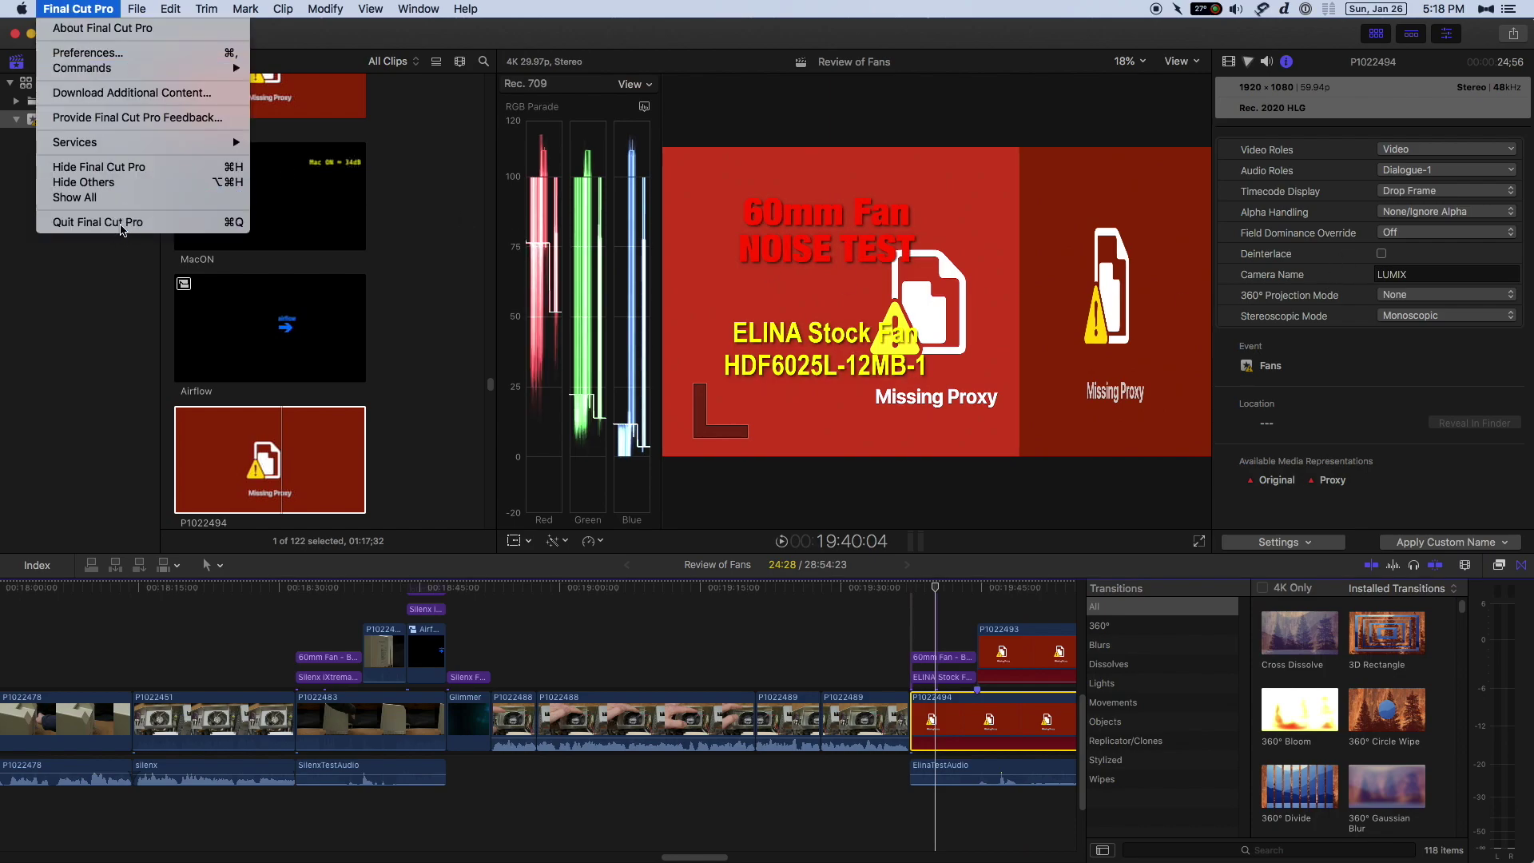
- Quit and relaunch Final Cut Pro, then select clip P1022494 in timeline and browser
{"action": "left_click", "coordinate": [121, 230]}
{"action": "key", "text": "super+space"}
{"action": "type", "text": "fcp"}
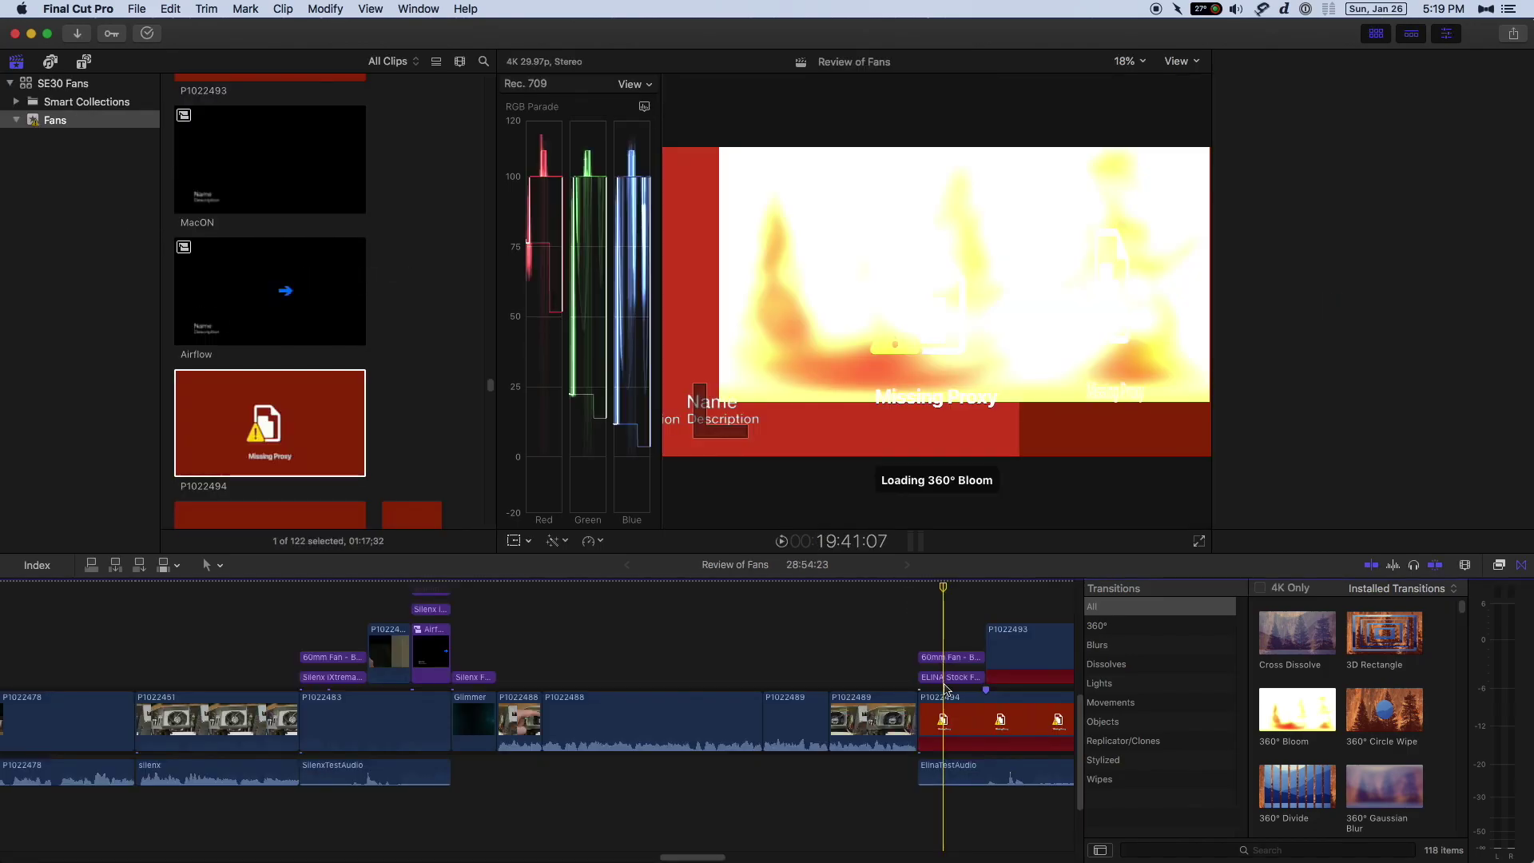
{"action": "left_click", "coordinate": [948, 699]}
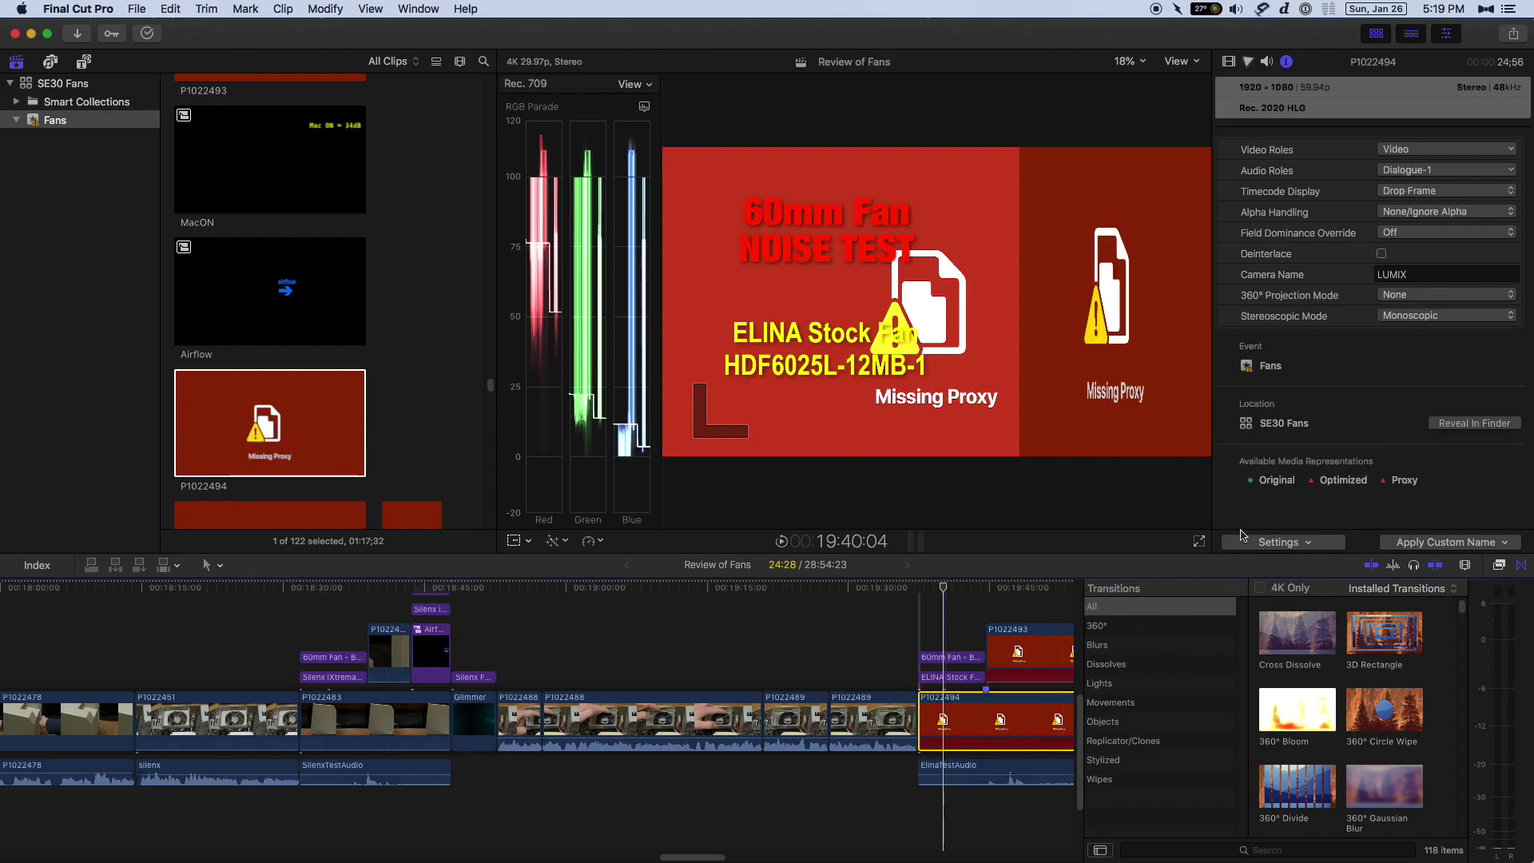
{"action": "left_click", "coordinate": [266, 385]}
- Set viewer playback to Optimized/Original media and select P1022494 in the timeline
{"action": "left_click", "coordinate": [1196, 64]}
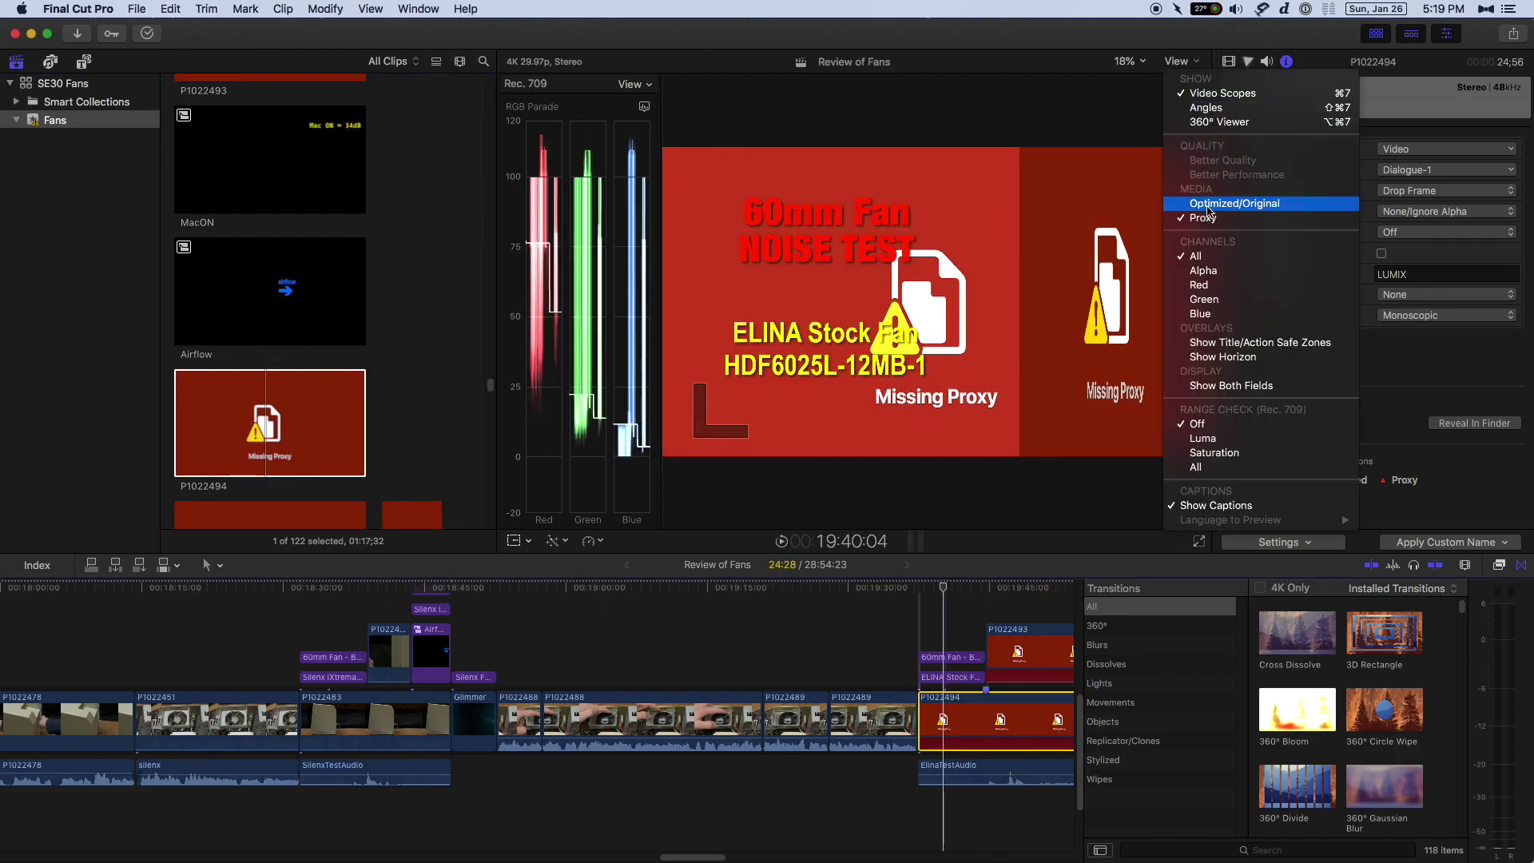
{"action": "left_click", "coordinate": [1208, 204]}
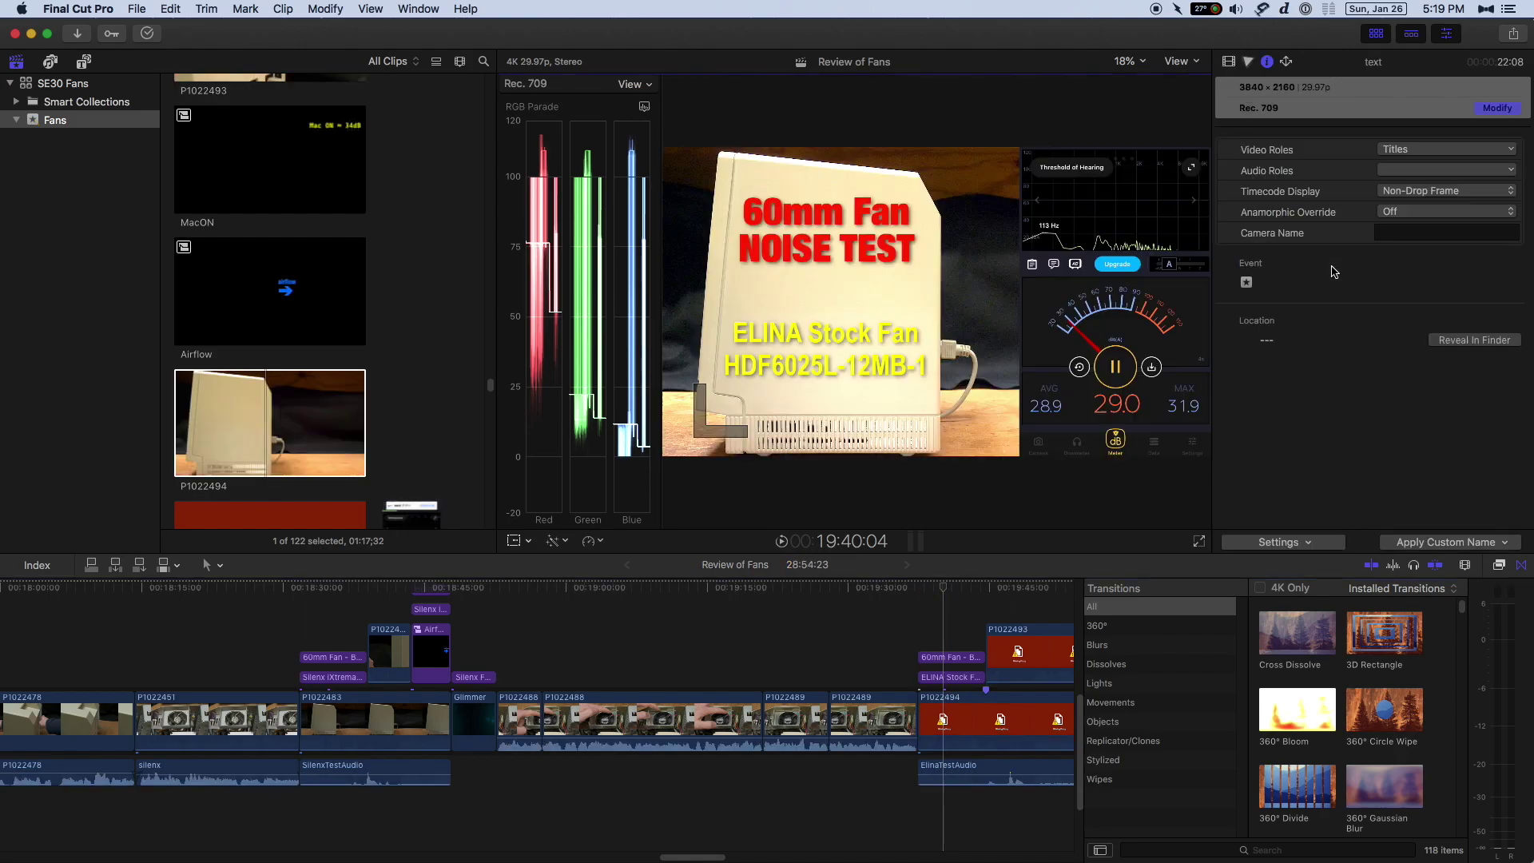
{"action": "left_click", "coordinate": [958, 702]}
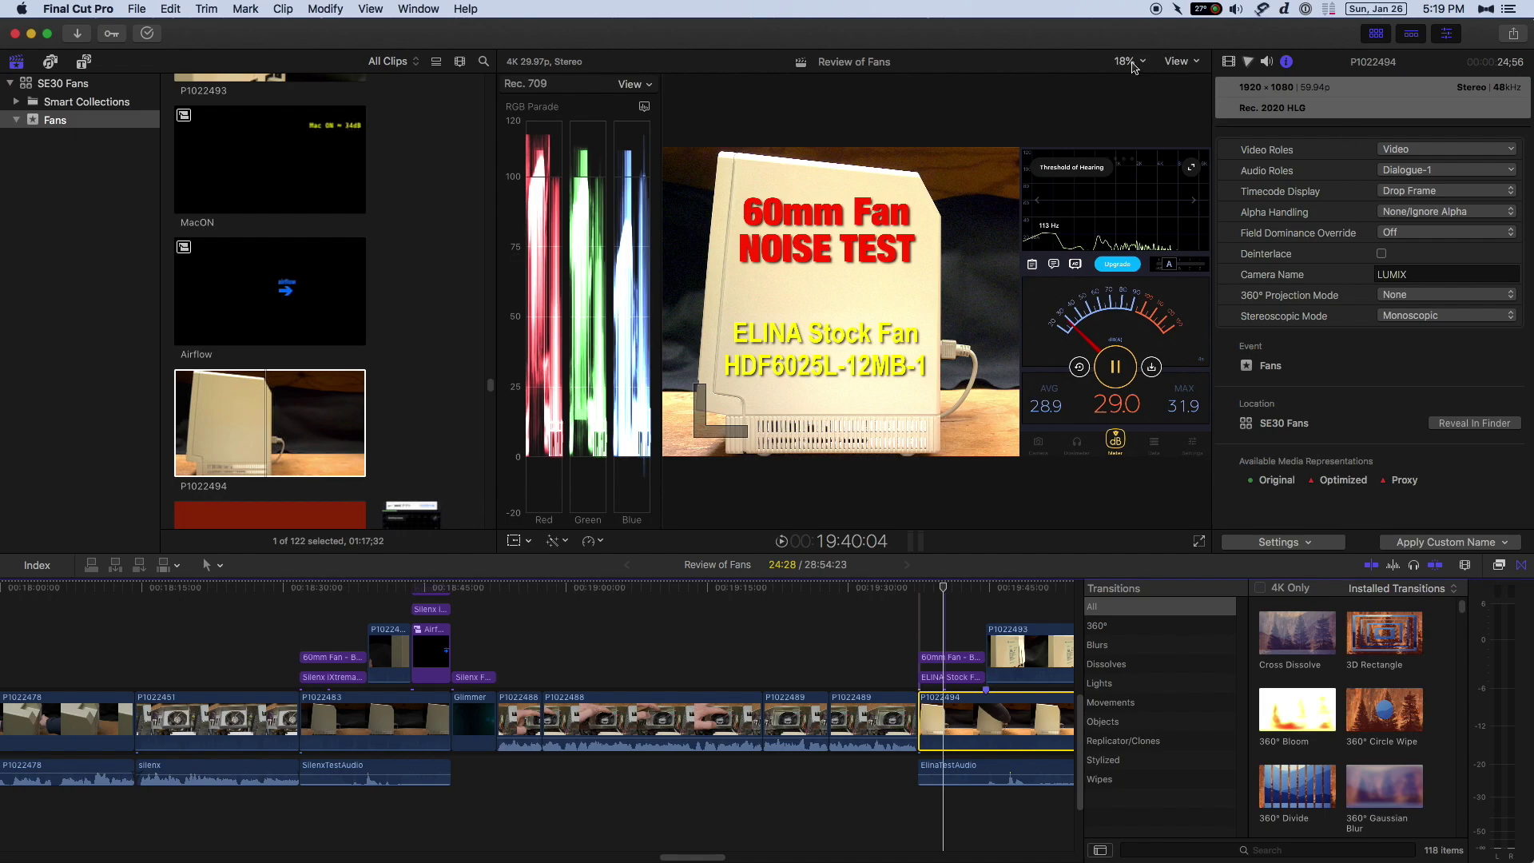
- Quit and relaunch Final Cut Pro again, then select P1022494 in the browser
{"action": "left_click", "coordinate": [100, 9]}
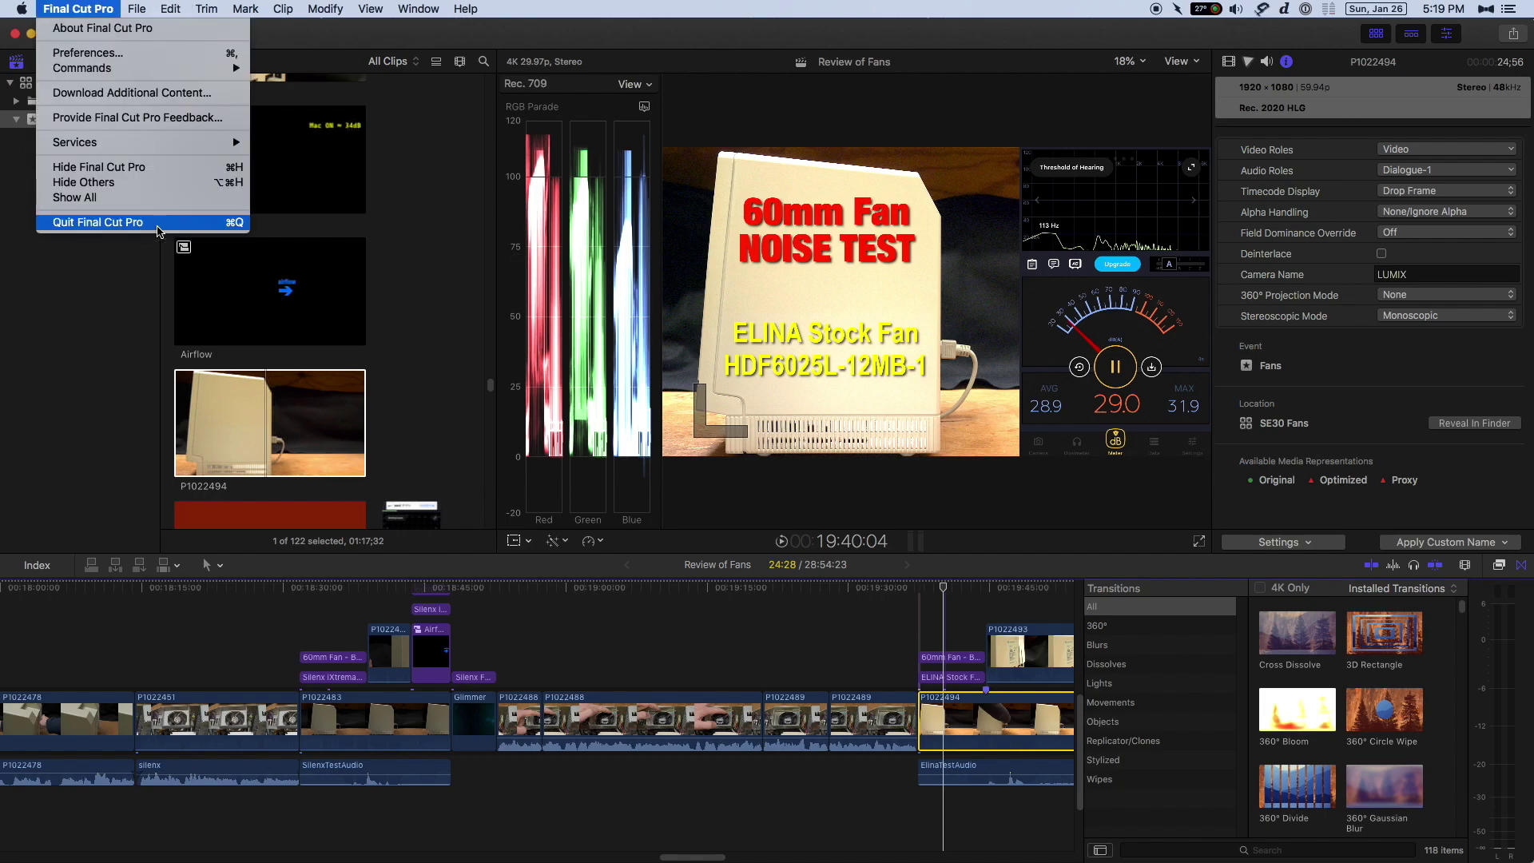
{"action": "left_click", "coordinate": [157, 223]}
{"action": "key", "text": "super+space"}
{"action": "type", "text": "fcp"}
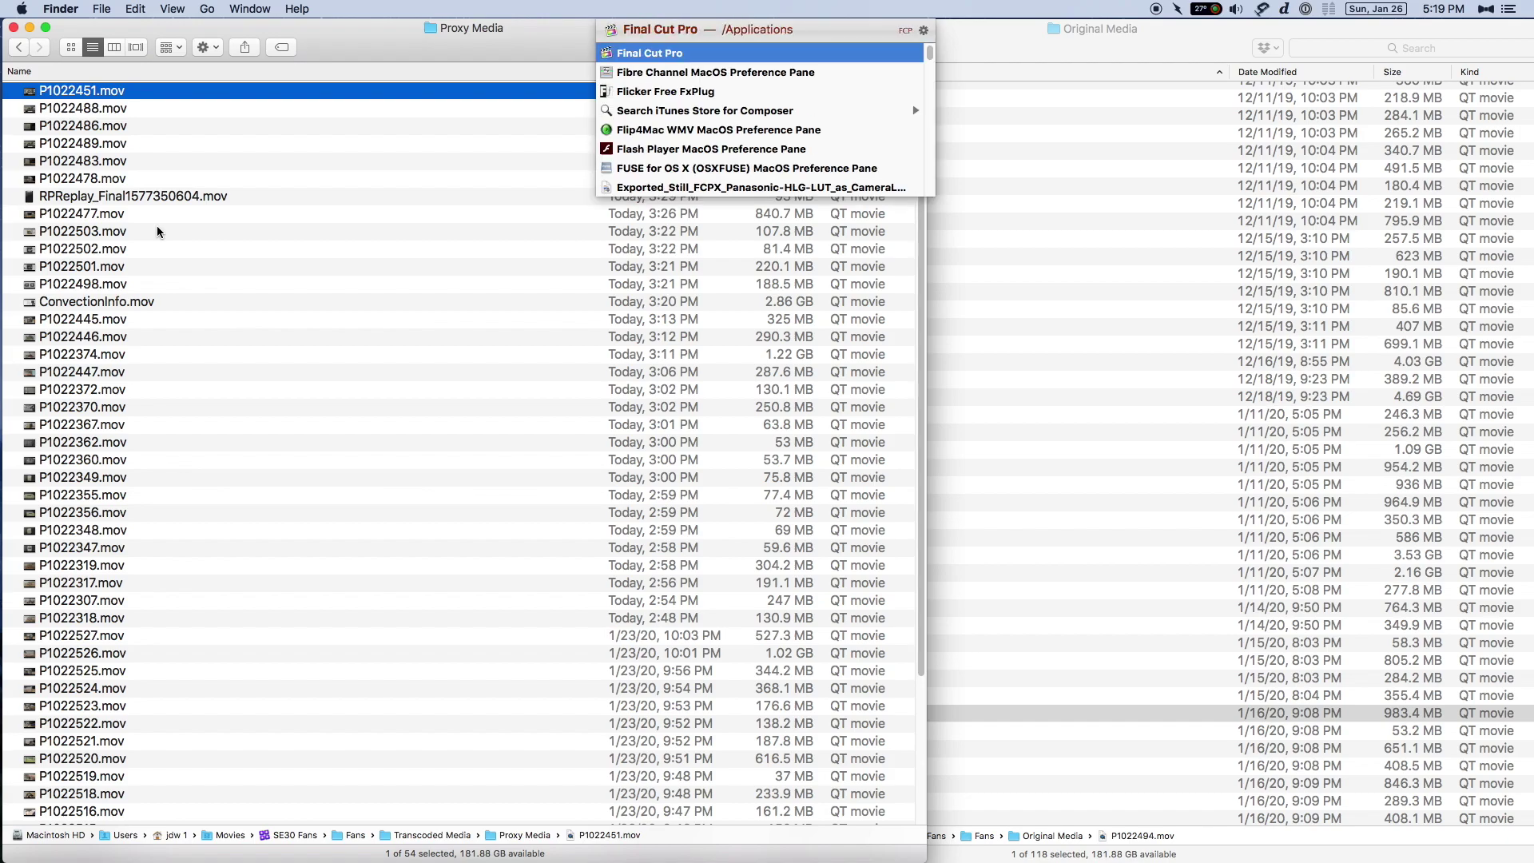
{"action": "key", "text": "Return"}
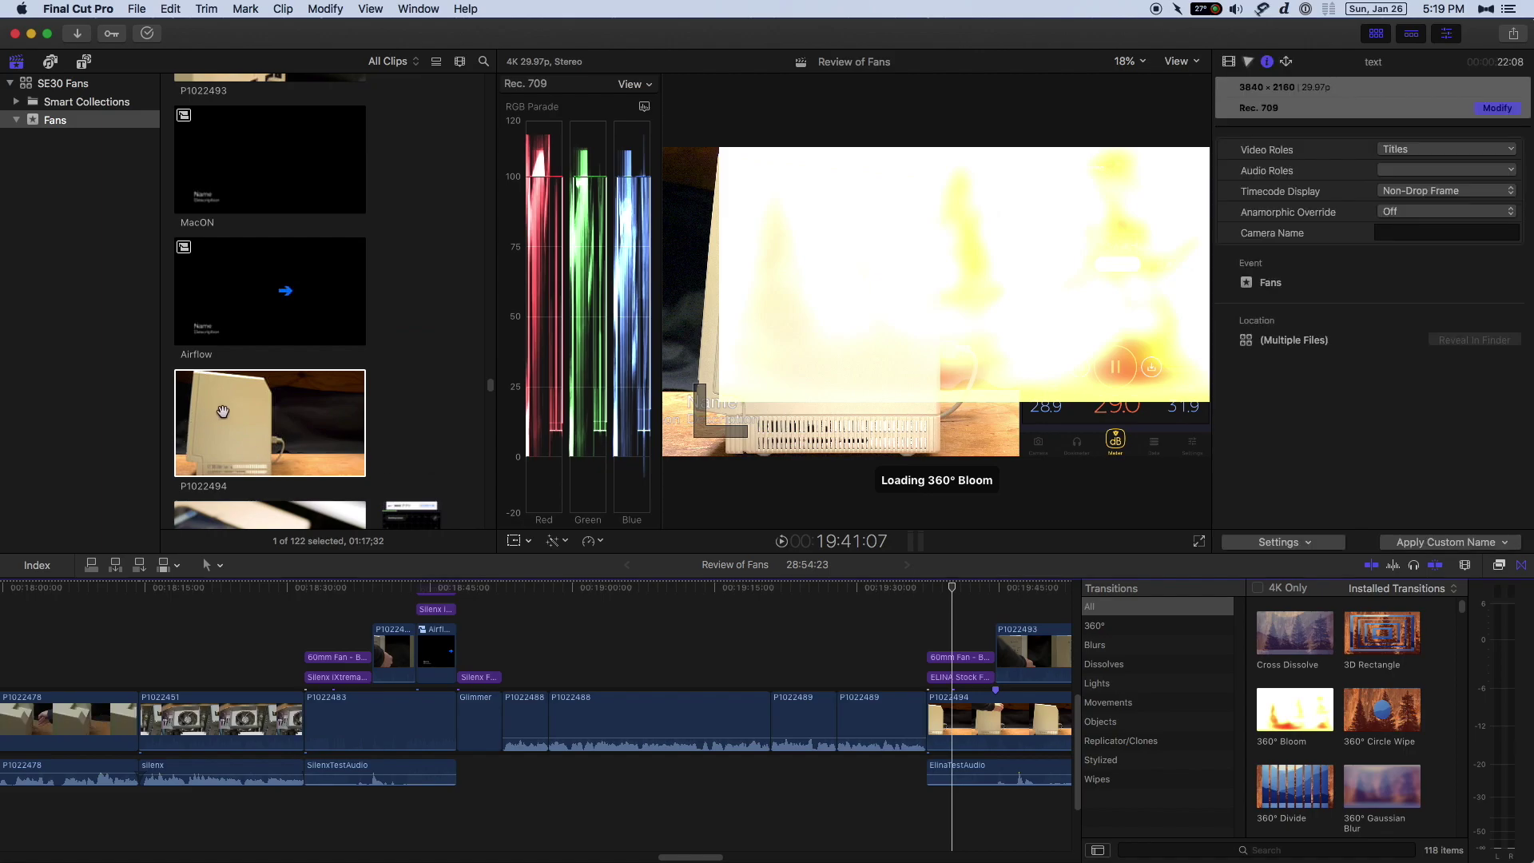
{"action": "left_click", "coordinate": [223, 411]}
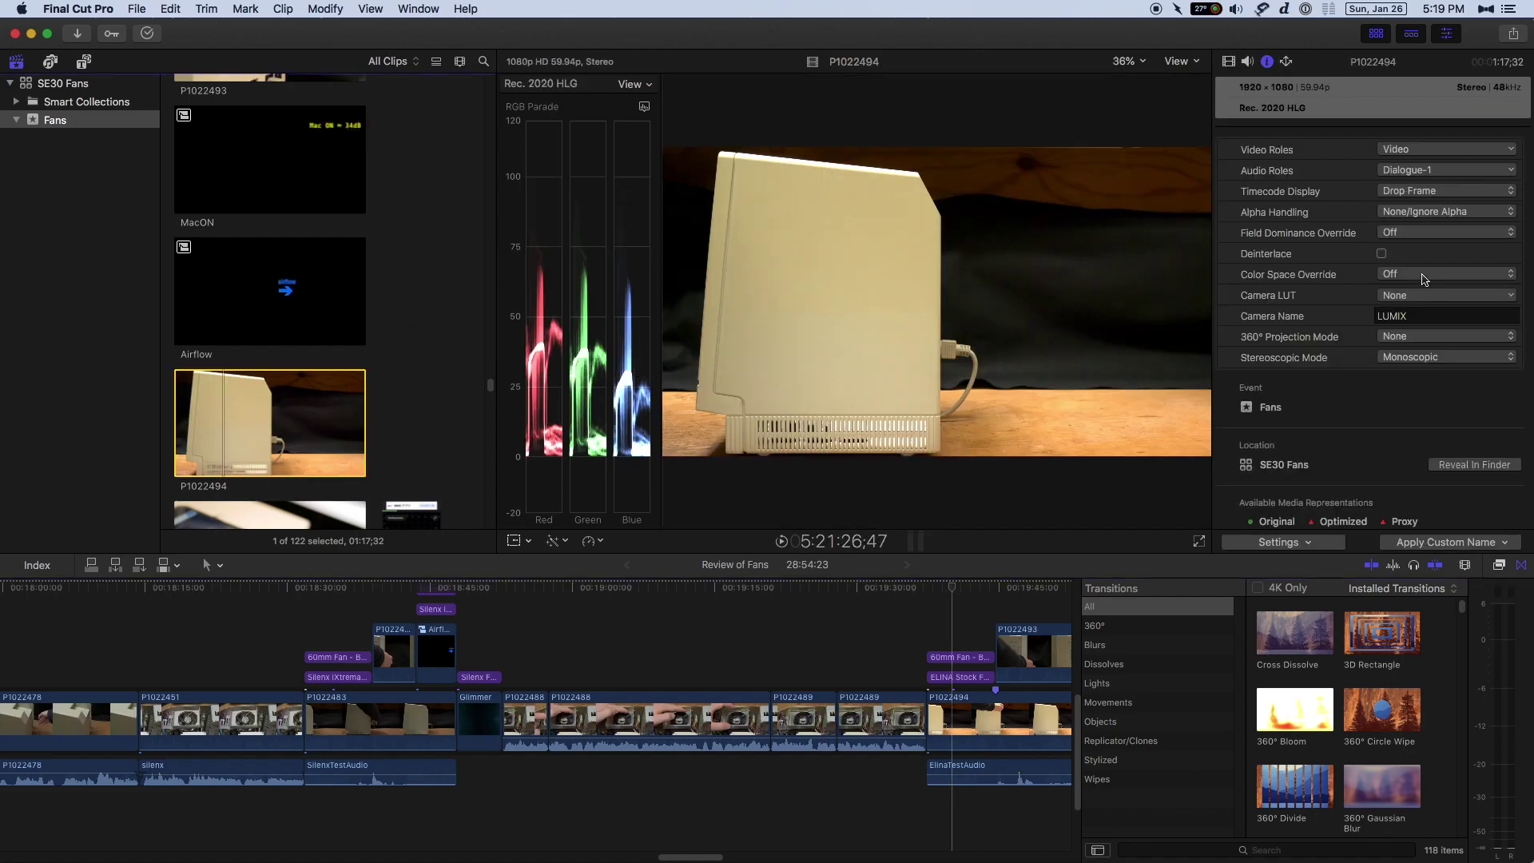
- Keep P1022494's Color Space Override at Off and switch viewer playback to Proxy media
{"action": "left_click", "coordinate": [1422, 277]}
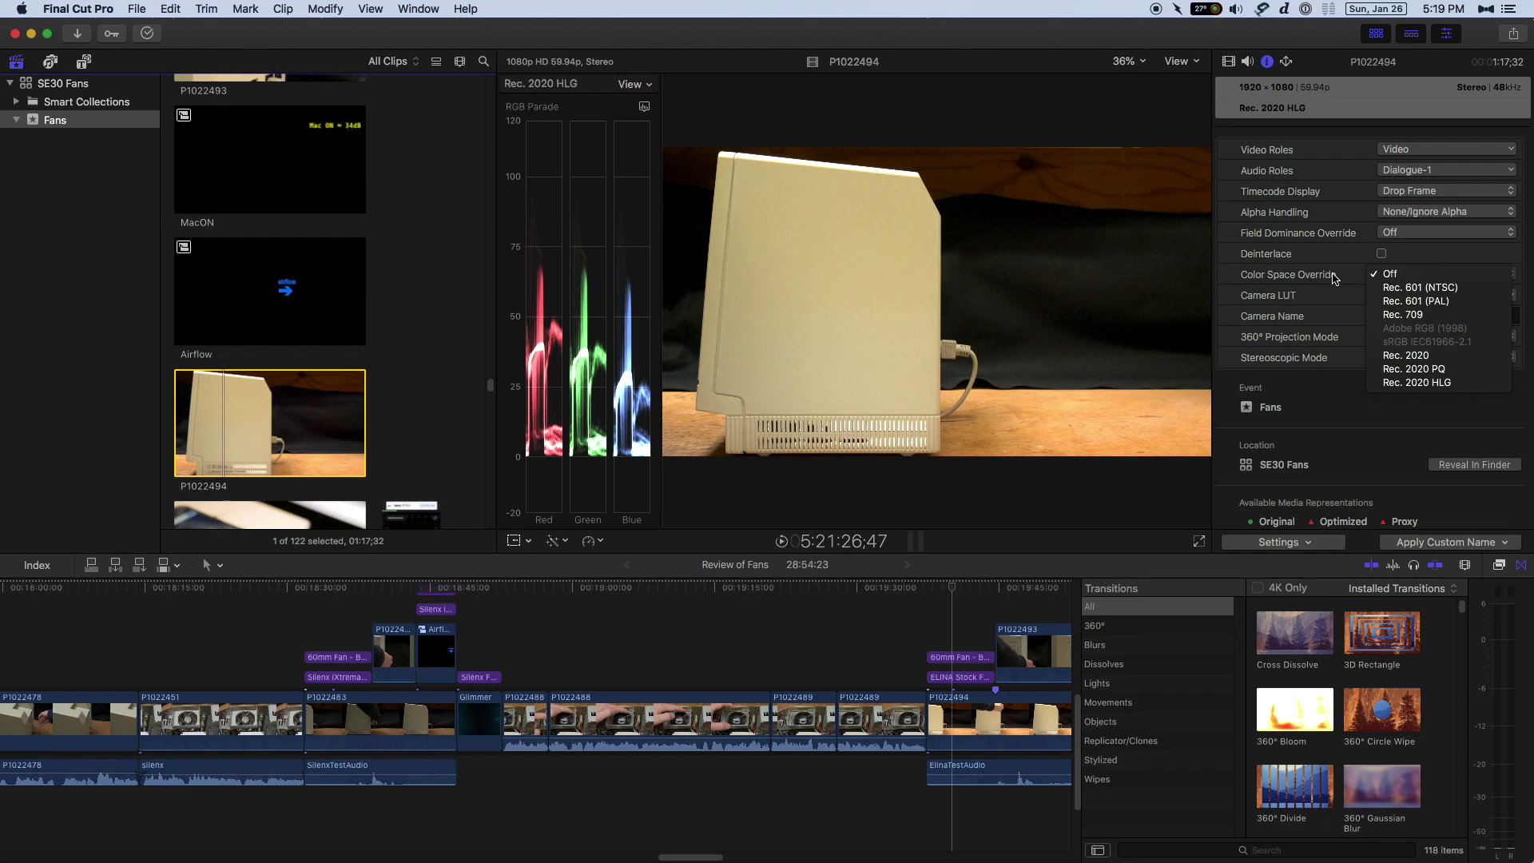
{"action": "left_click", "coordinate": [1325, 277]}
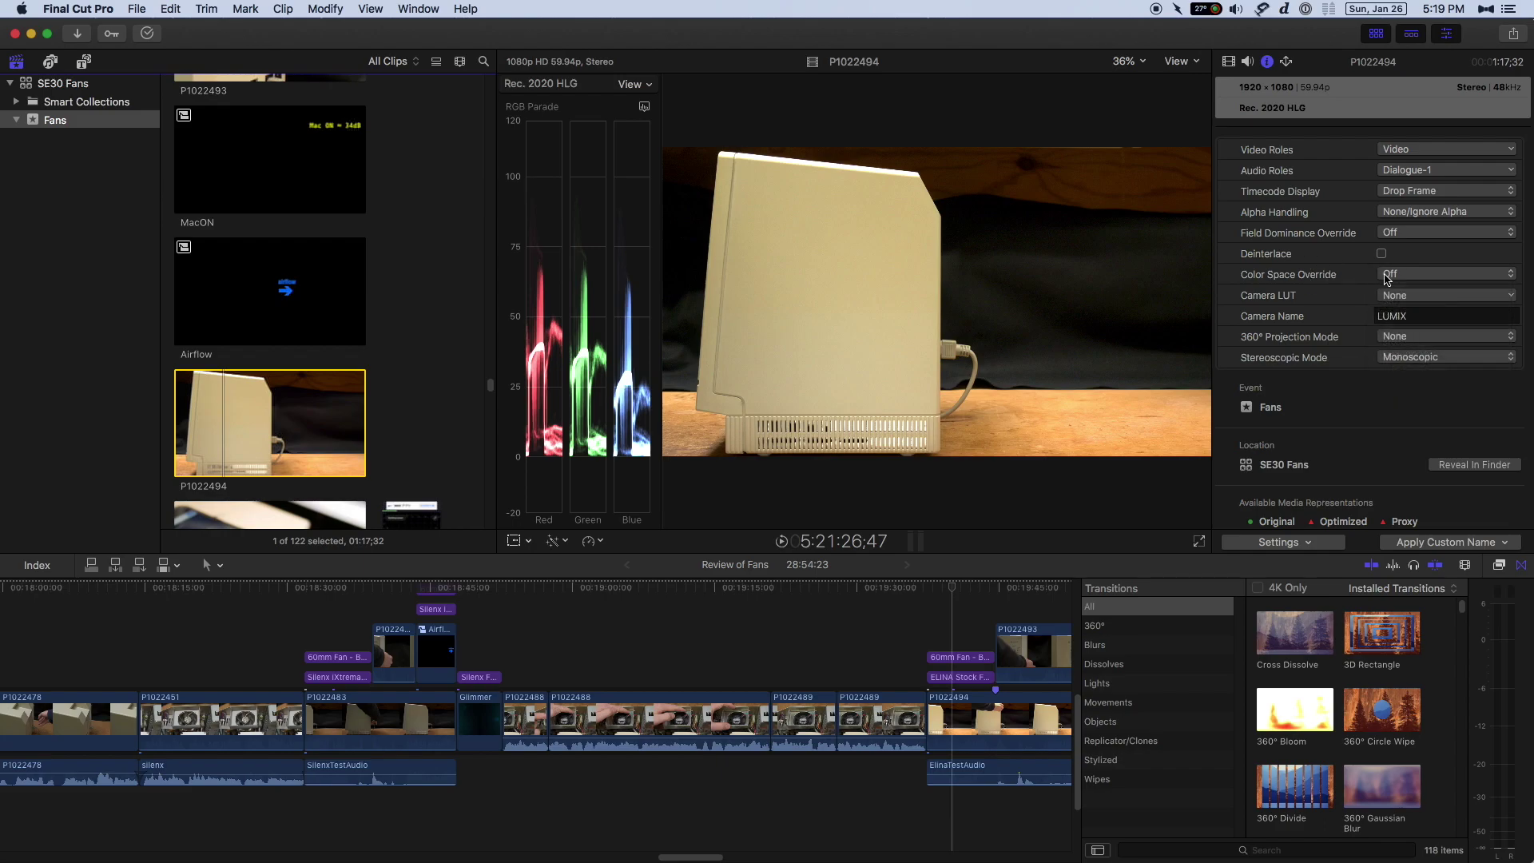
{"action": "left_click", "coordinate": [1184, 62]}
{"action": "left_click", "coordinate": [1206, 217]}
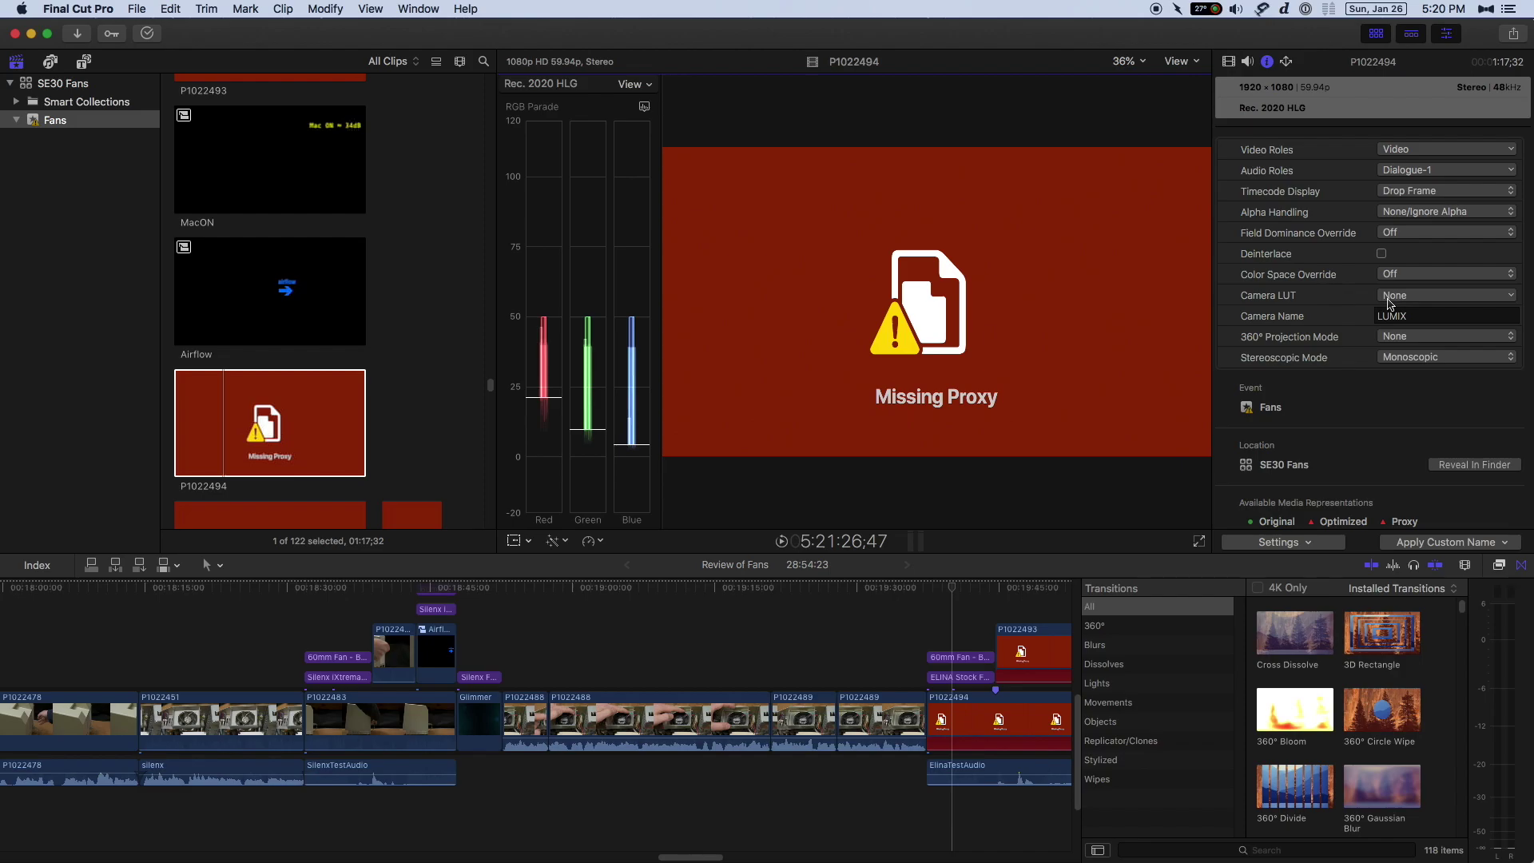
- Transcode P1022494 with Create proxy media and follow its progress in Background Tasks
{"action": "right_click", "coordinate": [274, 420]}
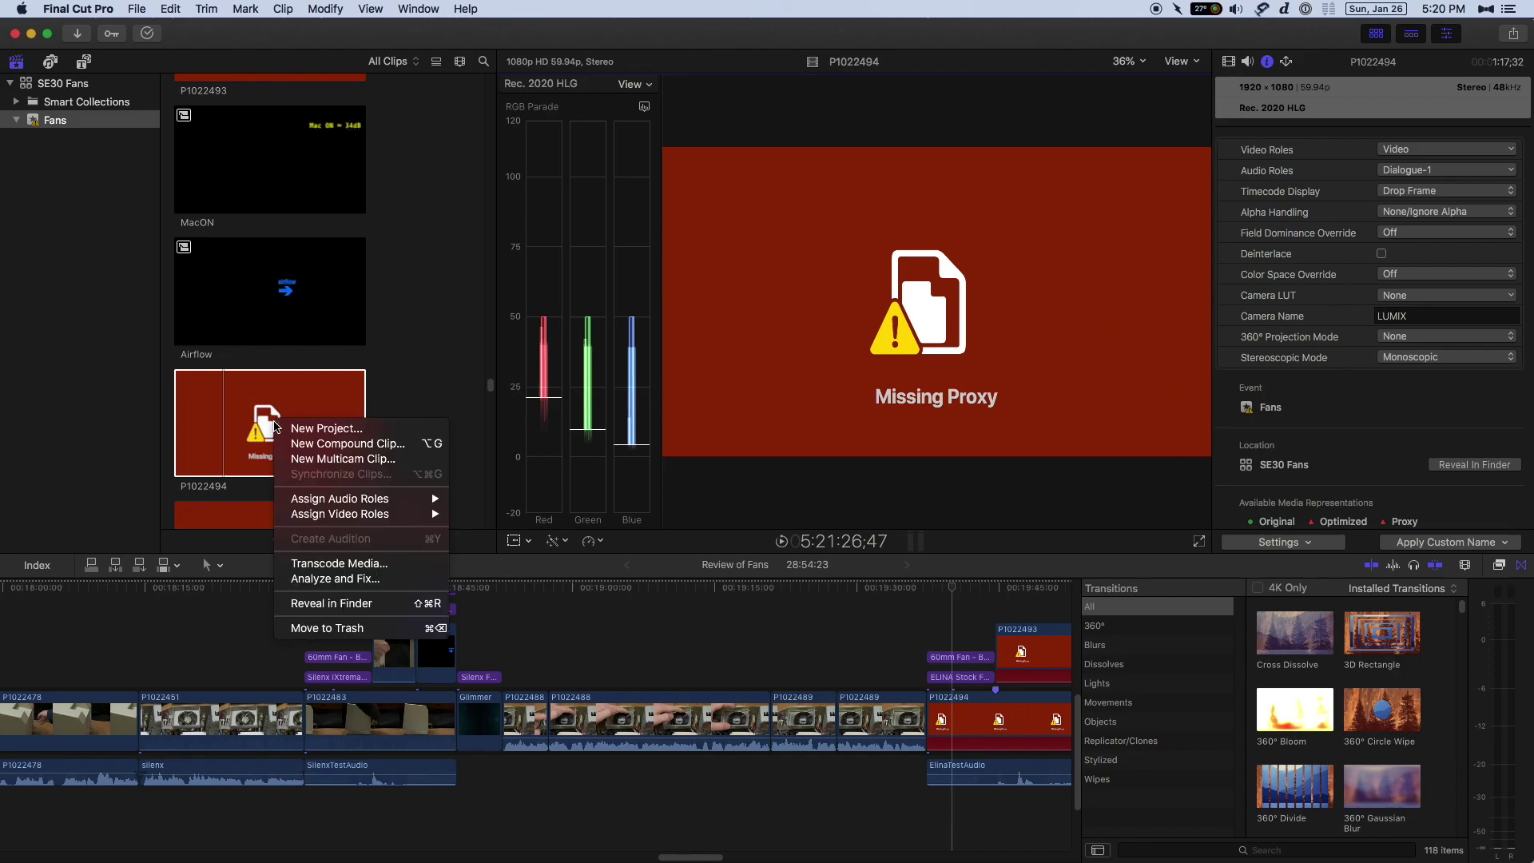
{"action": "left_click", "coordinate": [347, 563]}
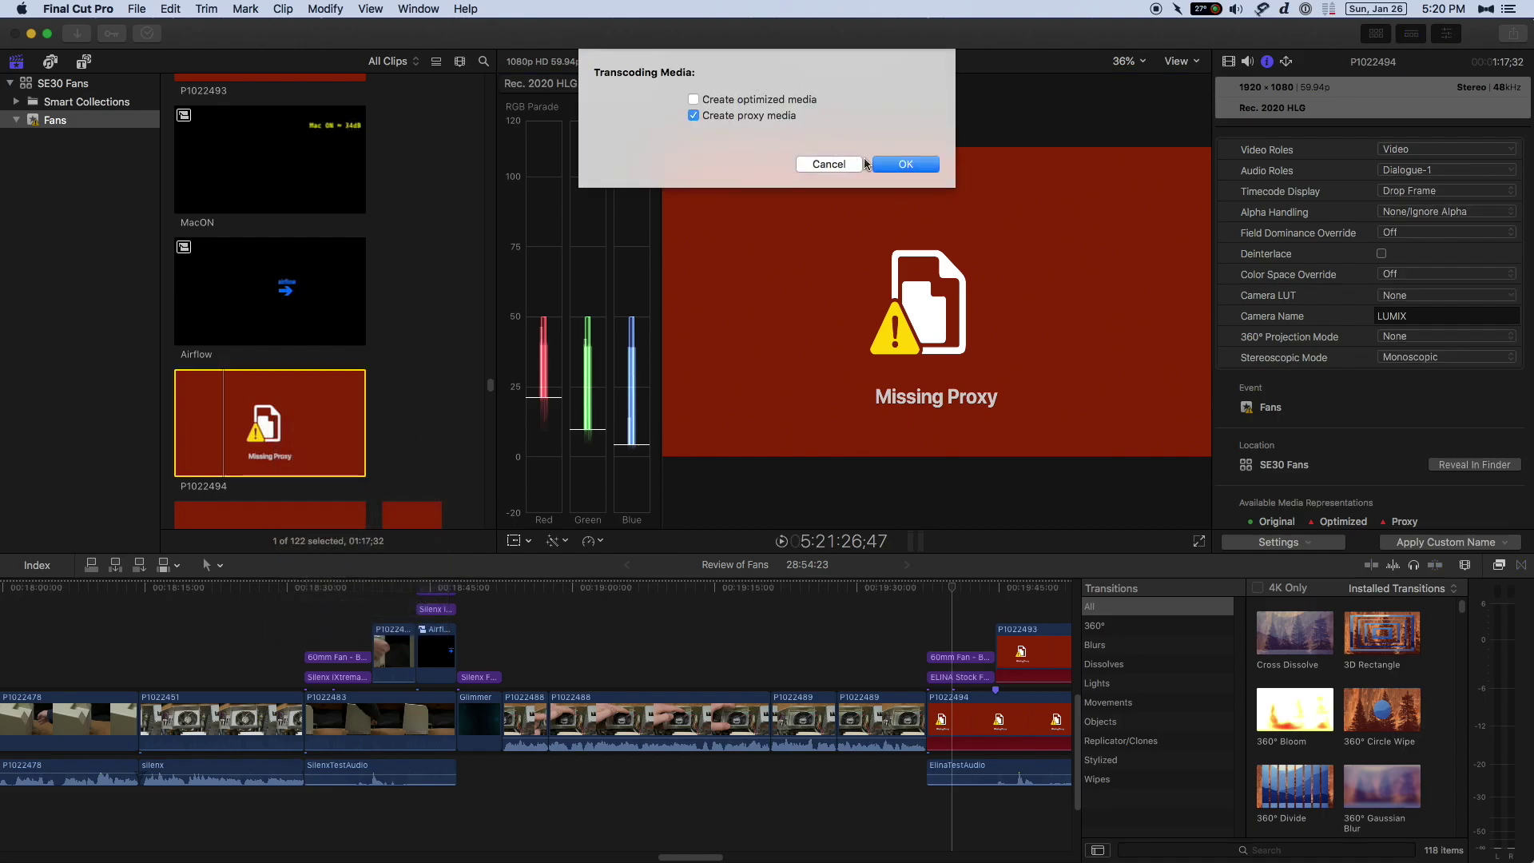
{"action": "left_click", "coordinate": [918, 165]}
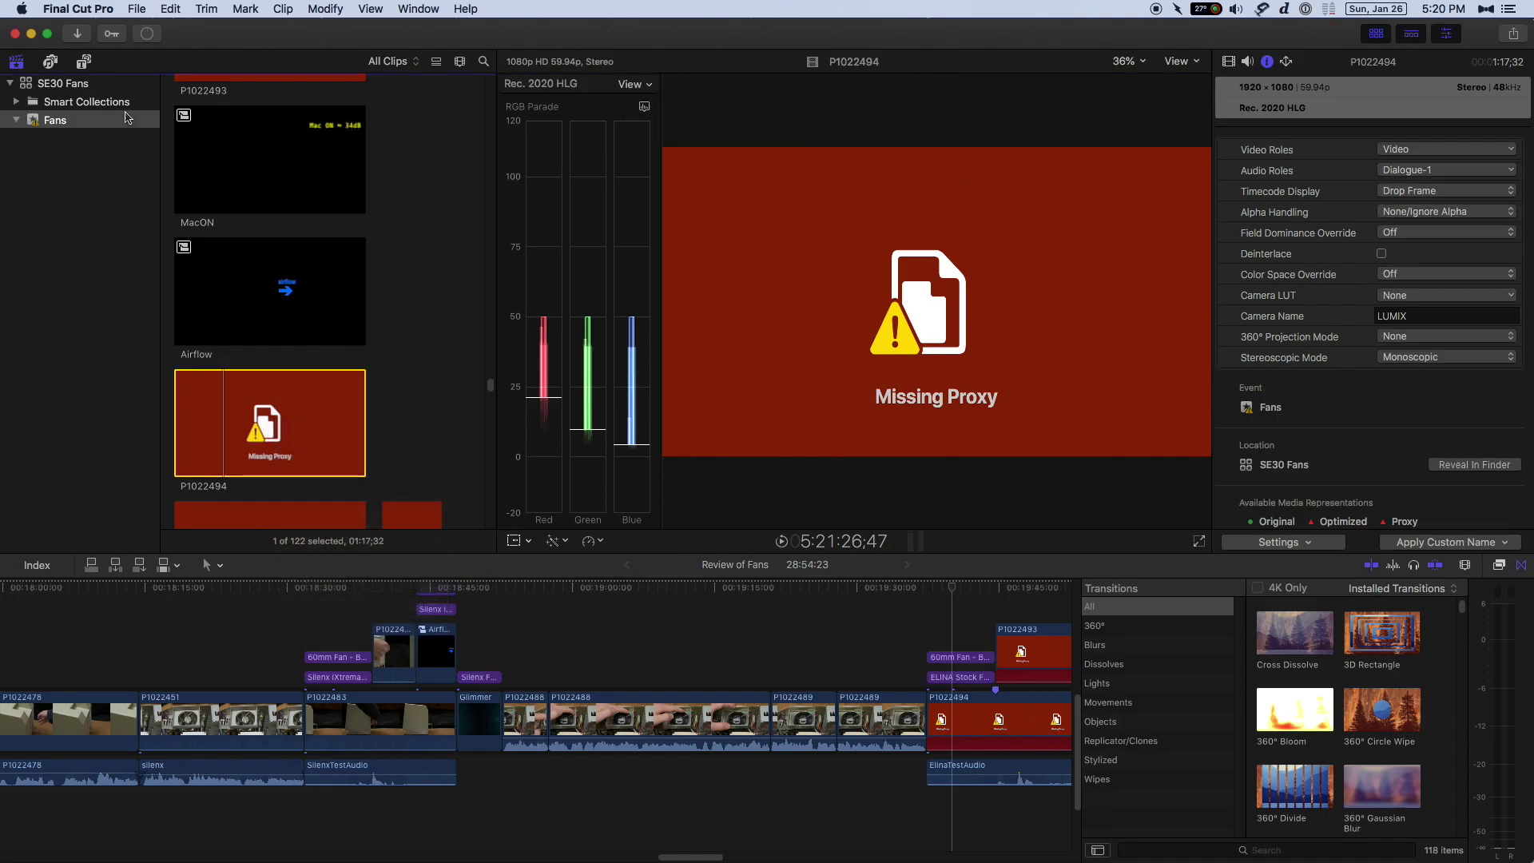
{"action": "left_click", "coordinate": [148, 35]}
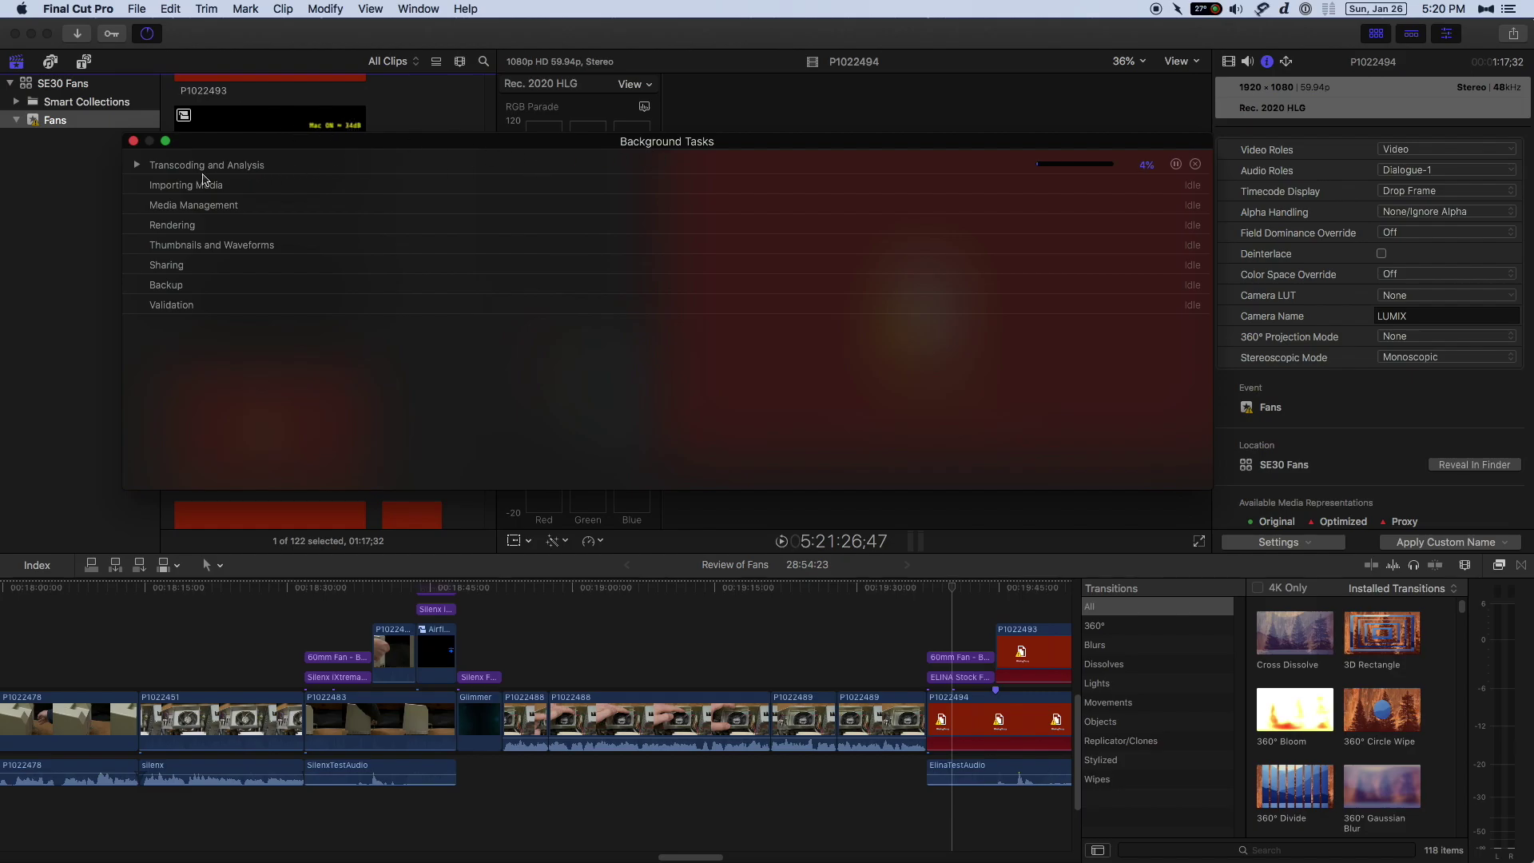
{"action": "left_click", "coordinate": [137, 165]}
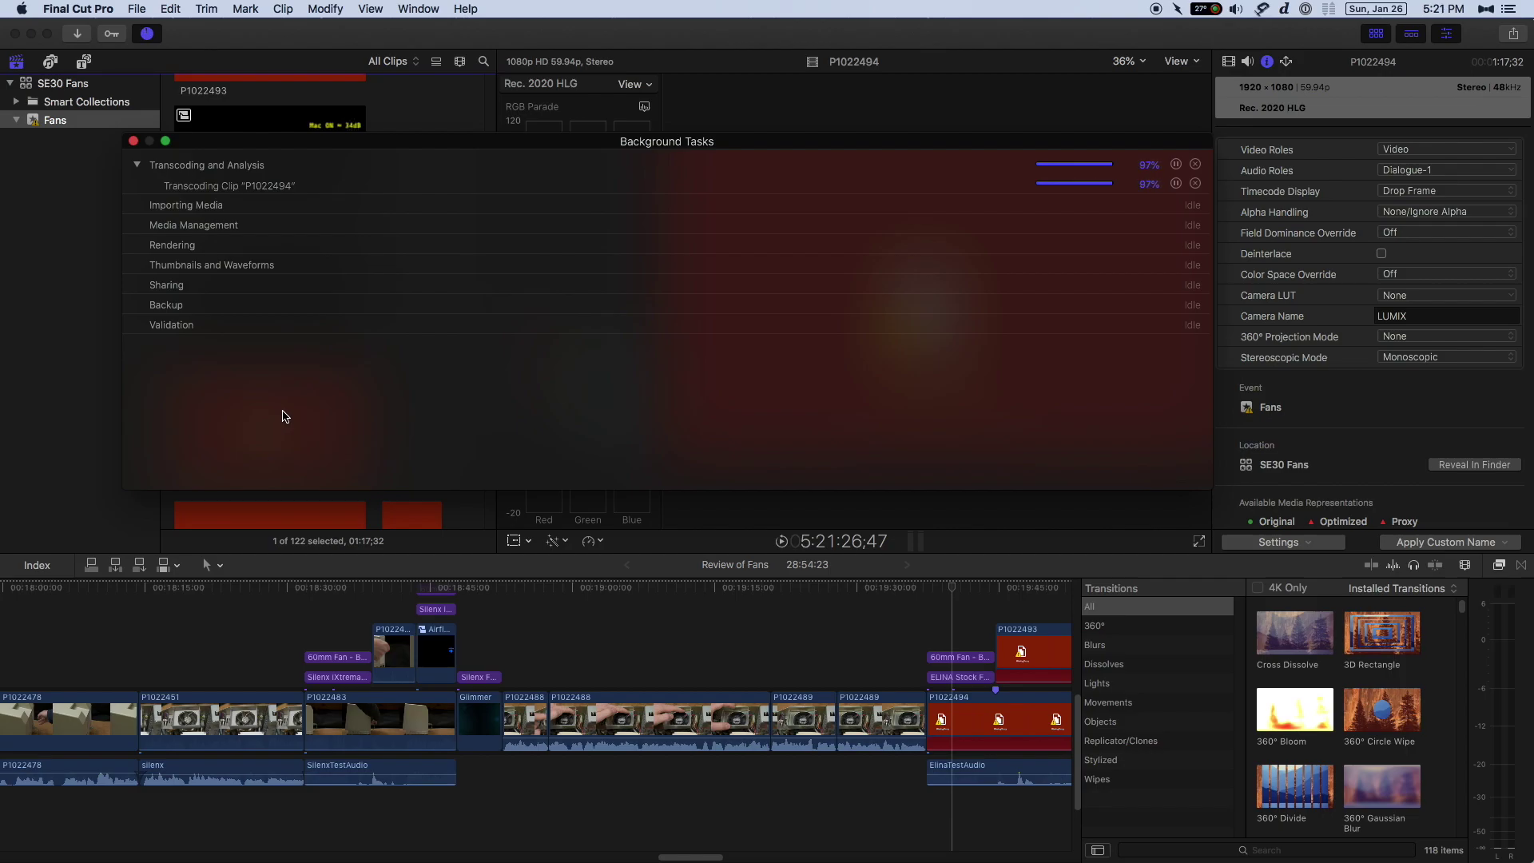
- Close Background Tasks and set browser clip P1022494's Color Space Override to Rec. 2020
{"action": "left_click", "coordinate": [134, 141]}
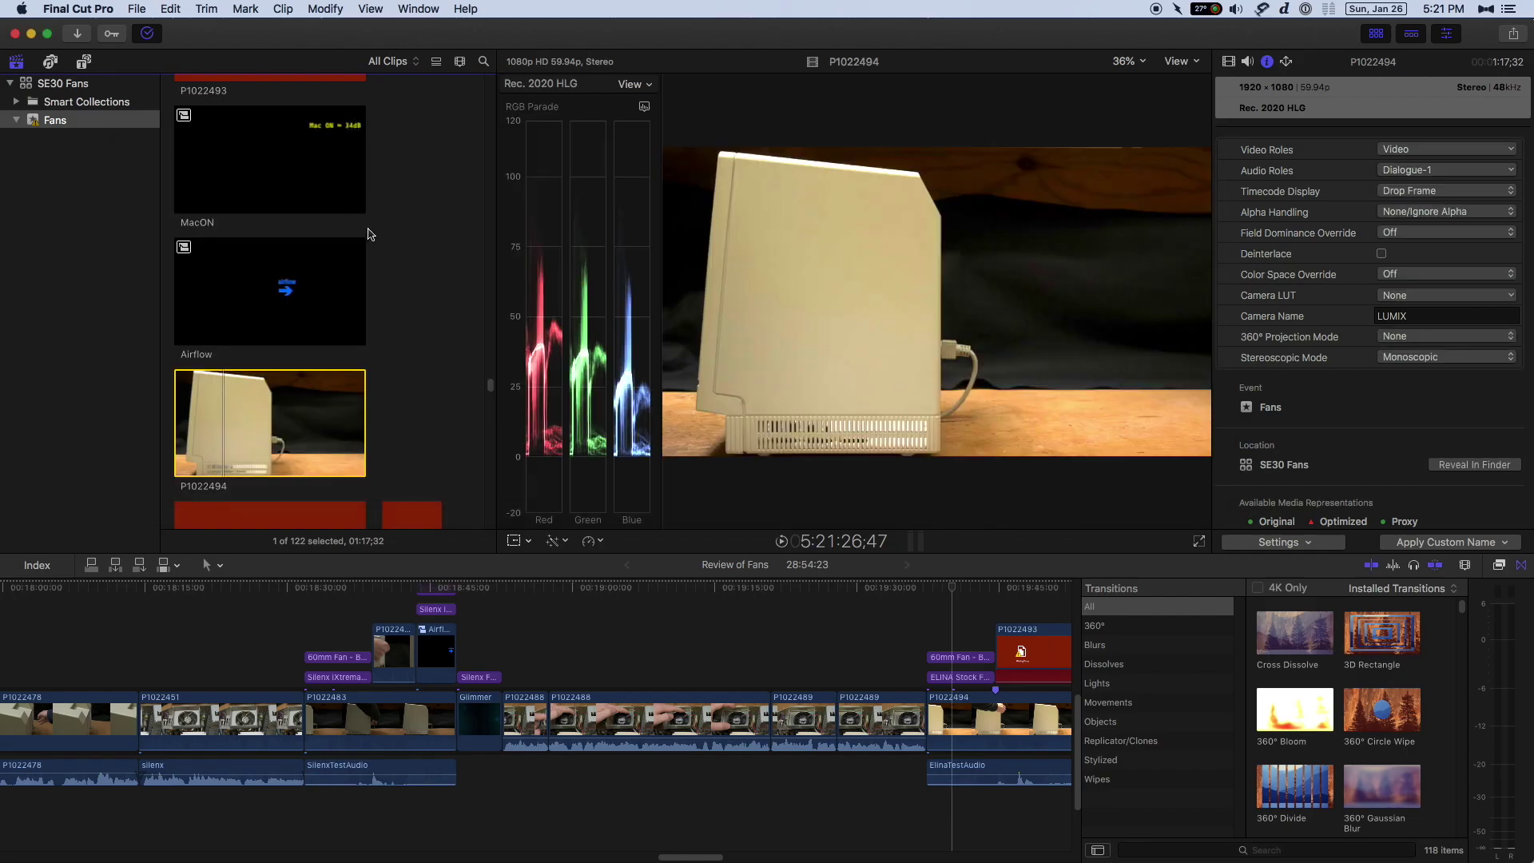
{"action": "left_click", "coordinate": [714, 634]}
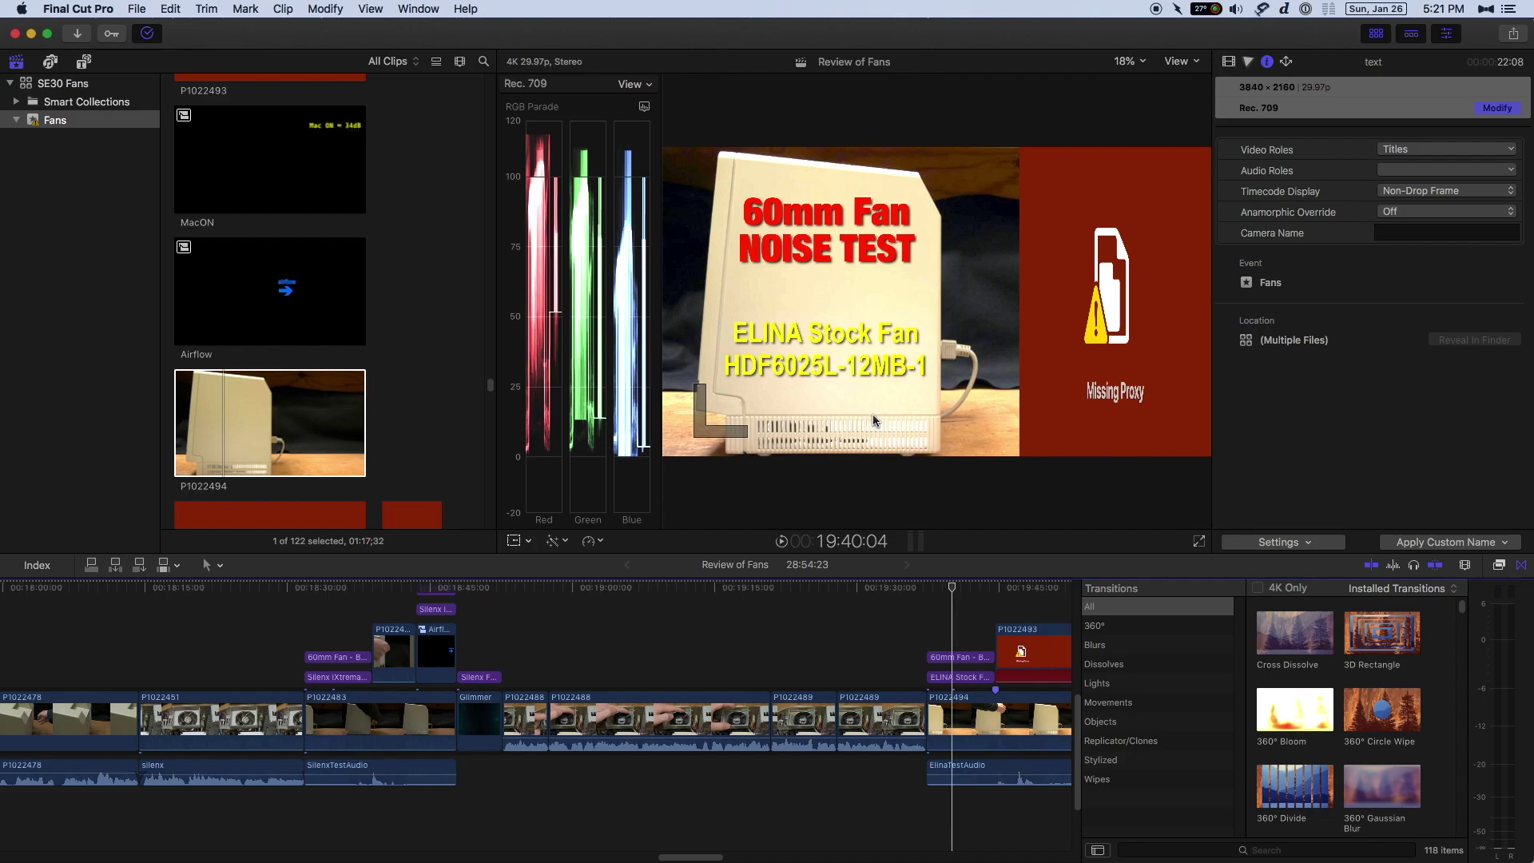
{"action": "left_click", "coordinate": [228, 397]}
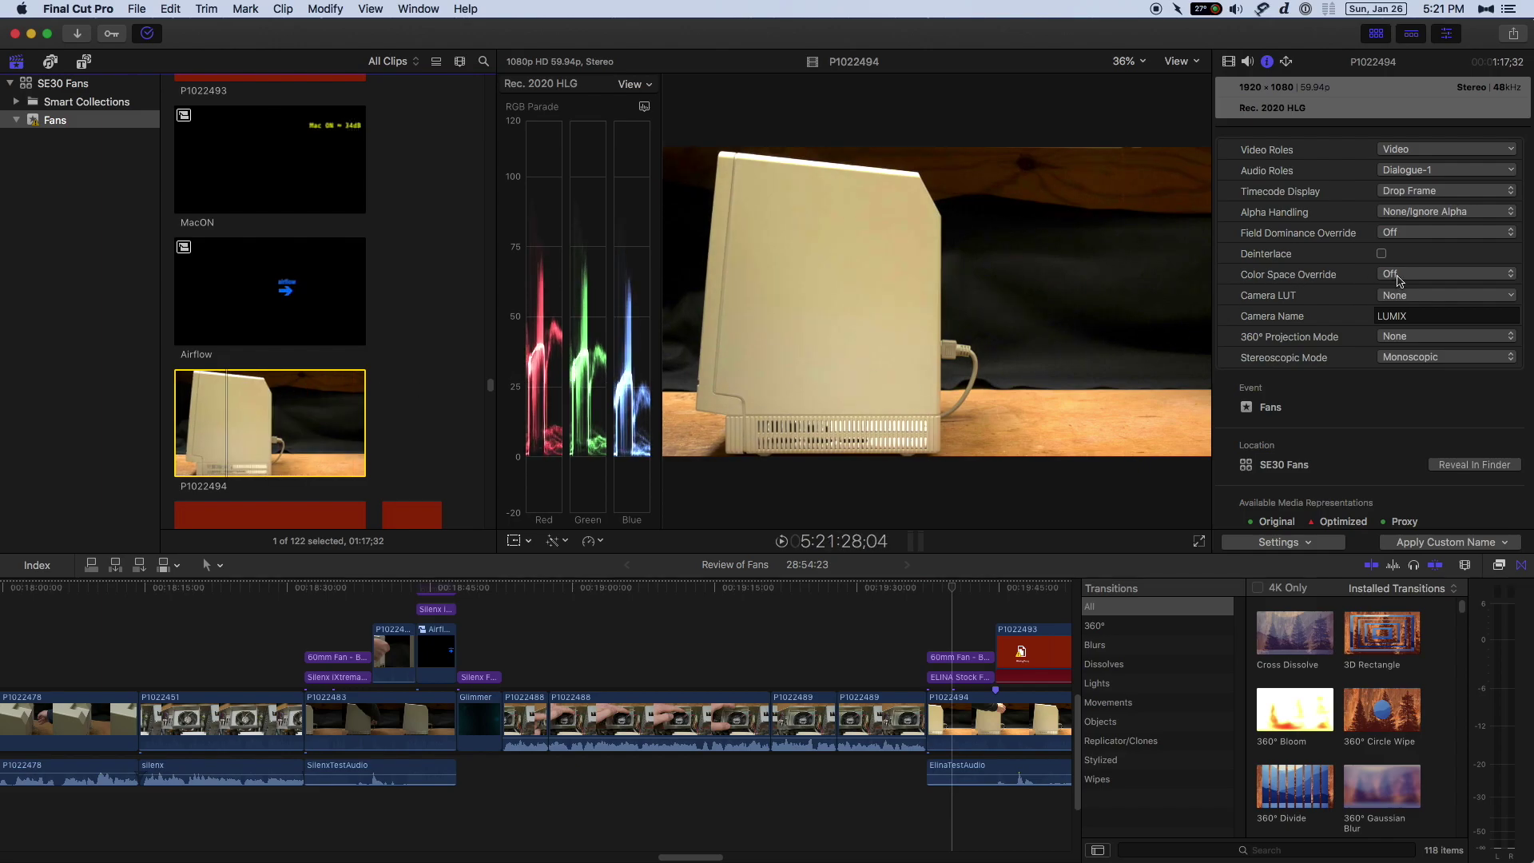
{"action": "left_click", "coordinate": [1398, 276]}
{"action": "left_click", "coordinate": [1414, 360]}
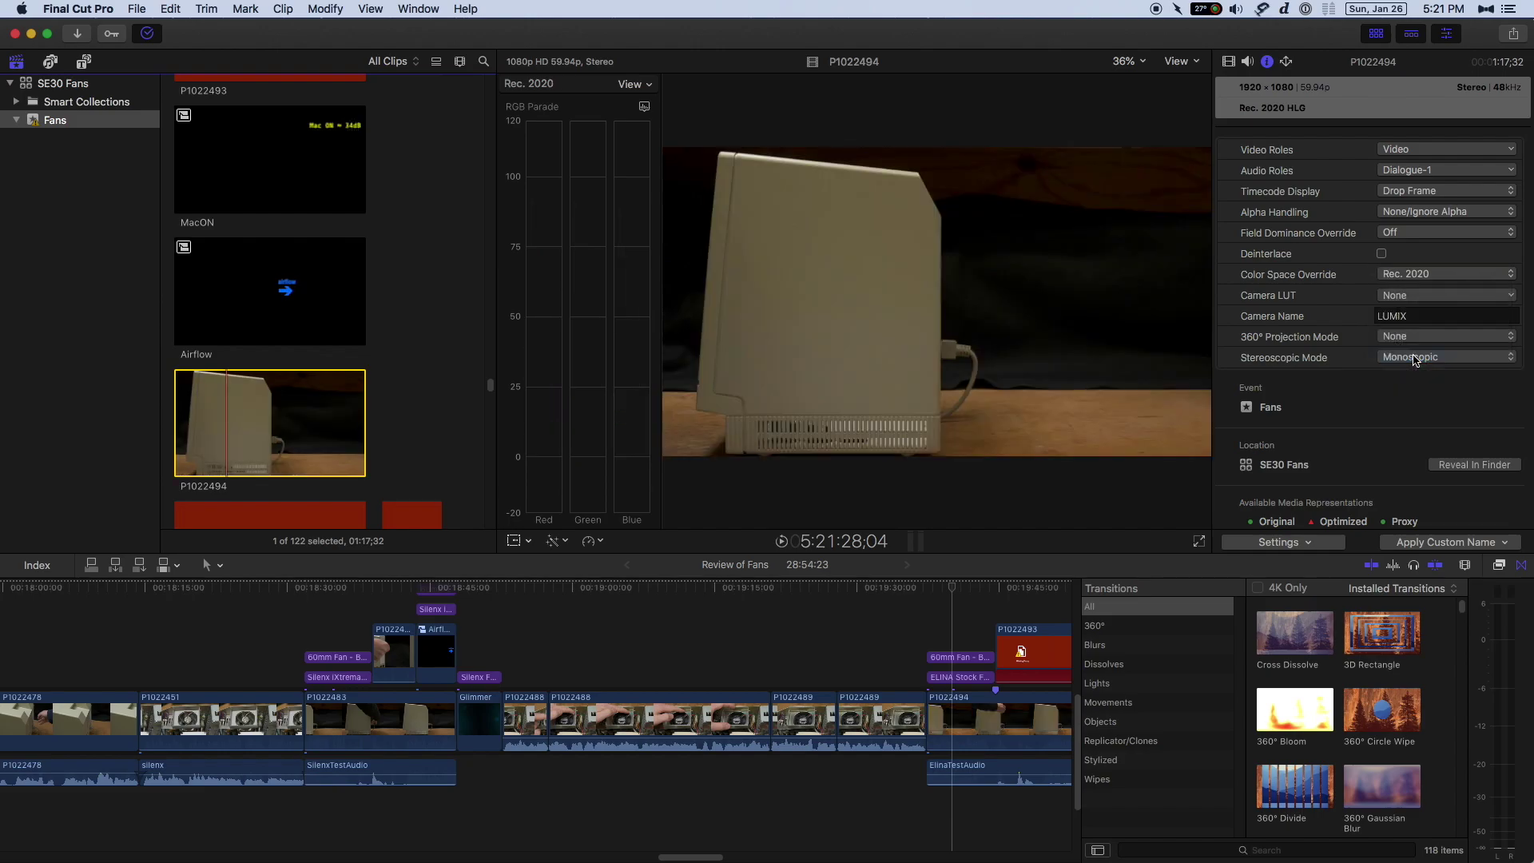
{"action": "left_click", "coordinate": [954, 633]}
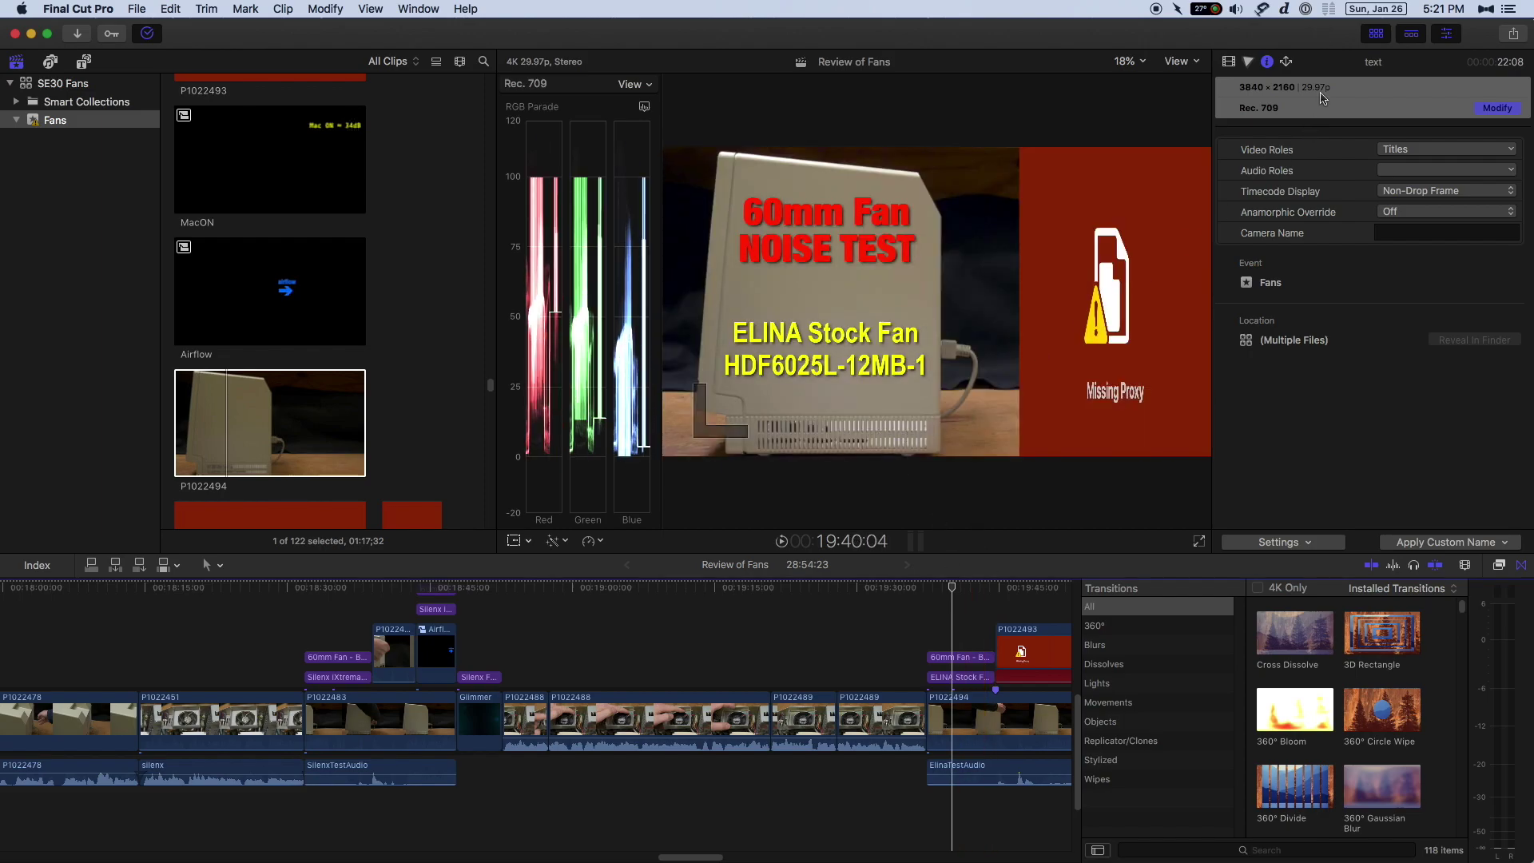
- Switch viewer playback to original media and select clip P1022494 in the timeline
{"action": "left_click", "coordinate": [1190, 62]}
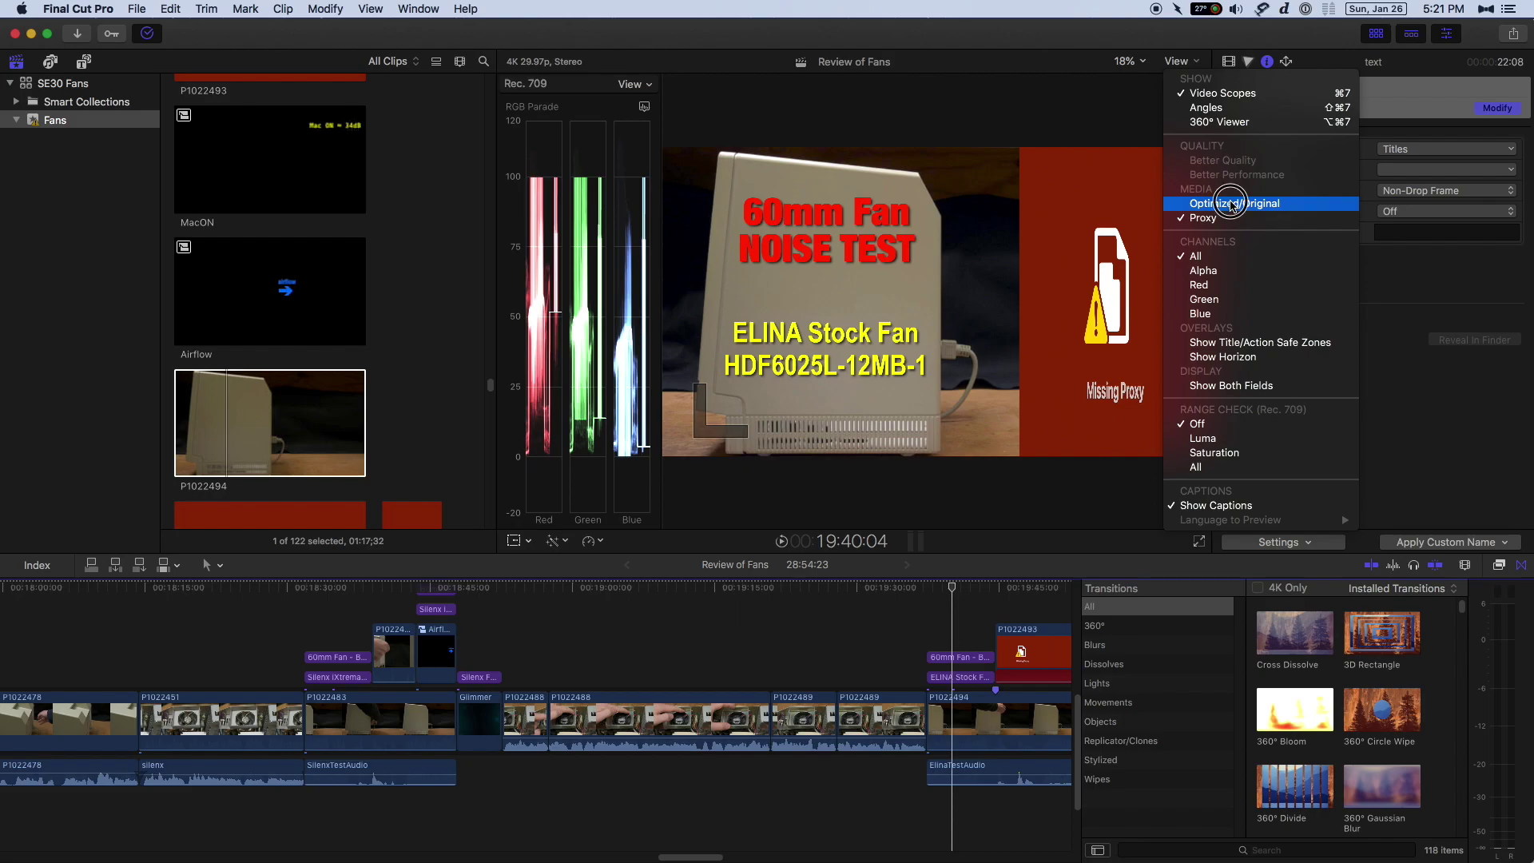
{"action": "left_click", "coordinate": [1233, 204]}
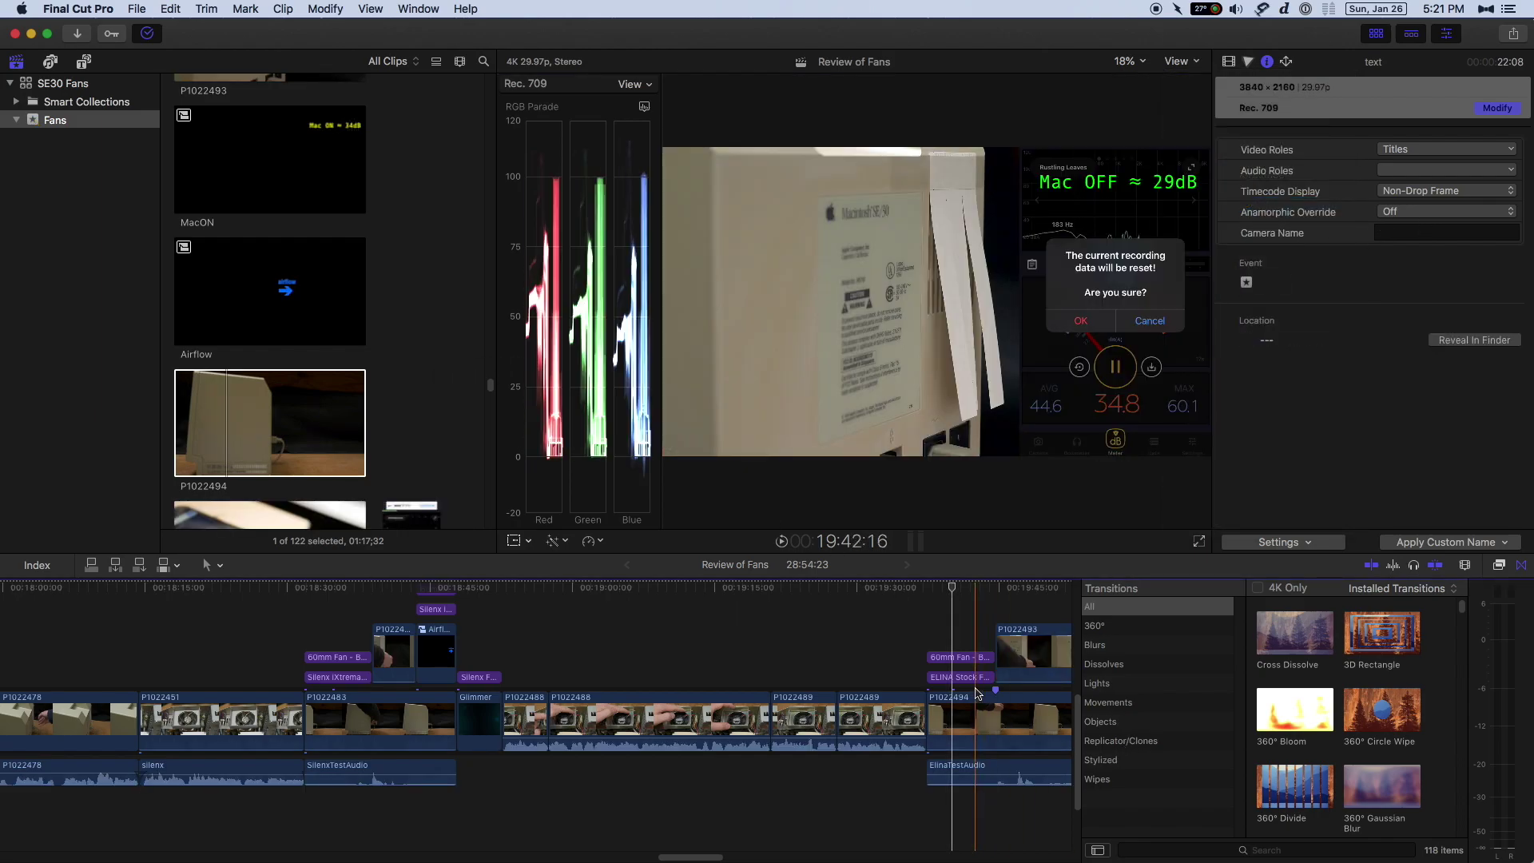
{"action": "left_click", "coordinate": [978, 695]}
- Compare P1022494's Color Space Override at Off and Rec. 2020, ending at Off
{"action": "left_click", "coordinate": [1410, 274]}
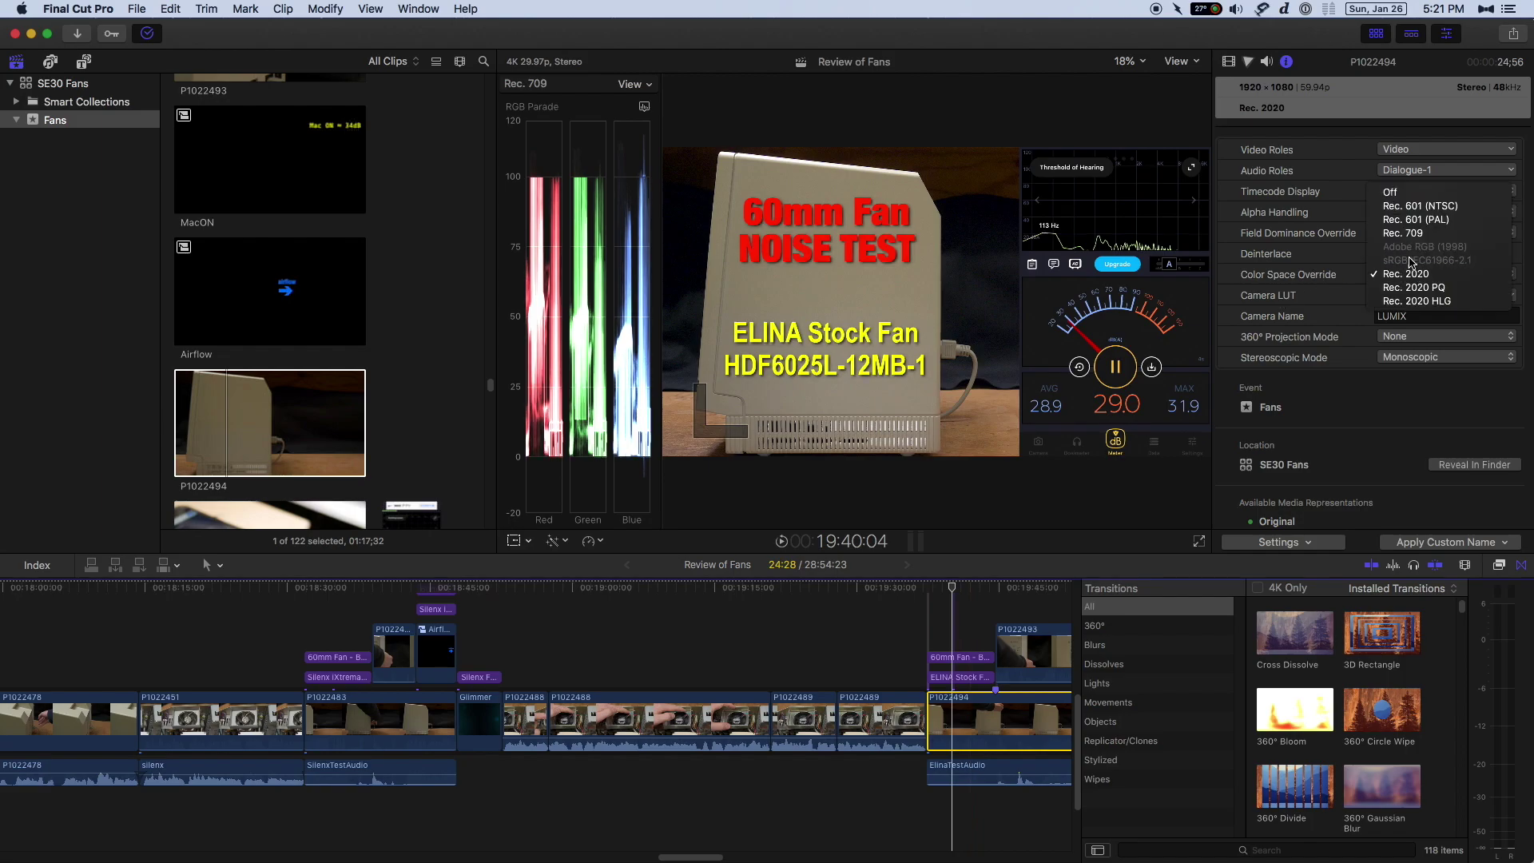
{"action": "left_click", "coordinate": [1406, 192]}
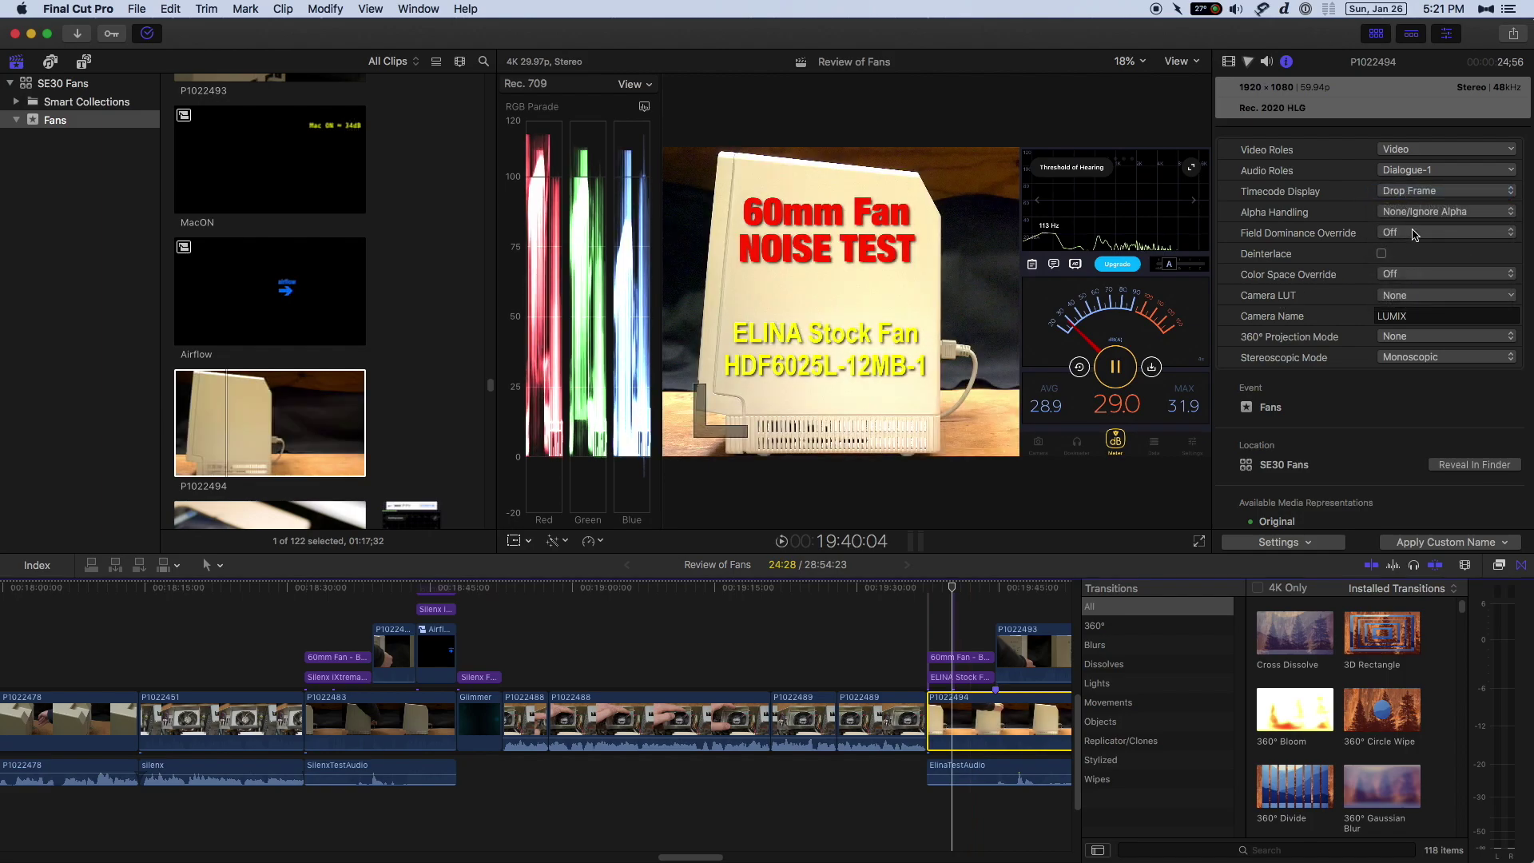
{"action": "left_click", "coordinate": [1411, 274]}
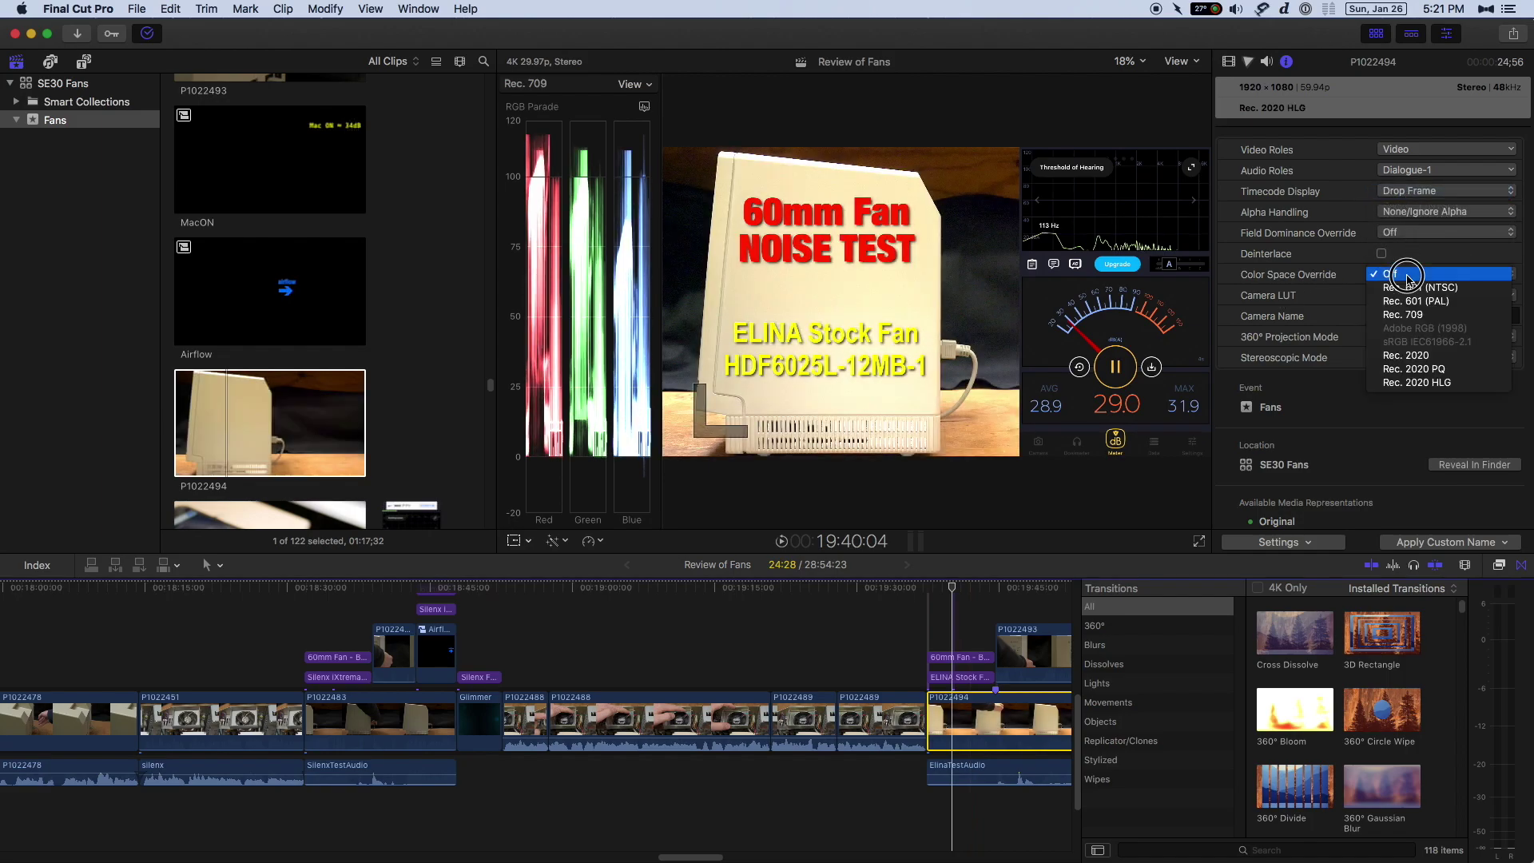
{"action": "left_click", "coordinate": [1419, 359]}
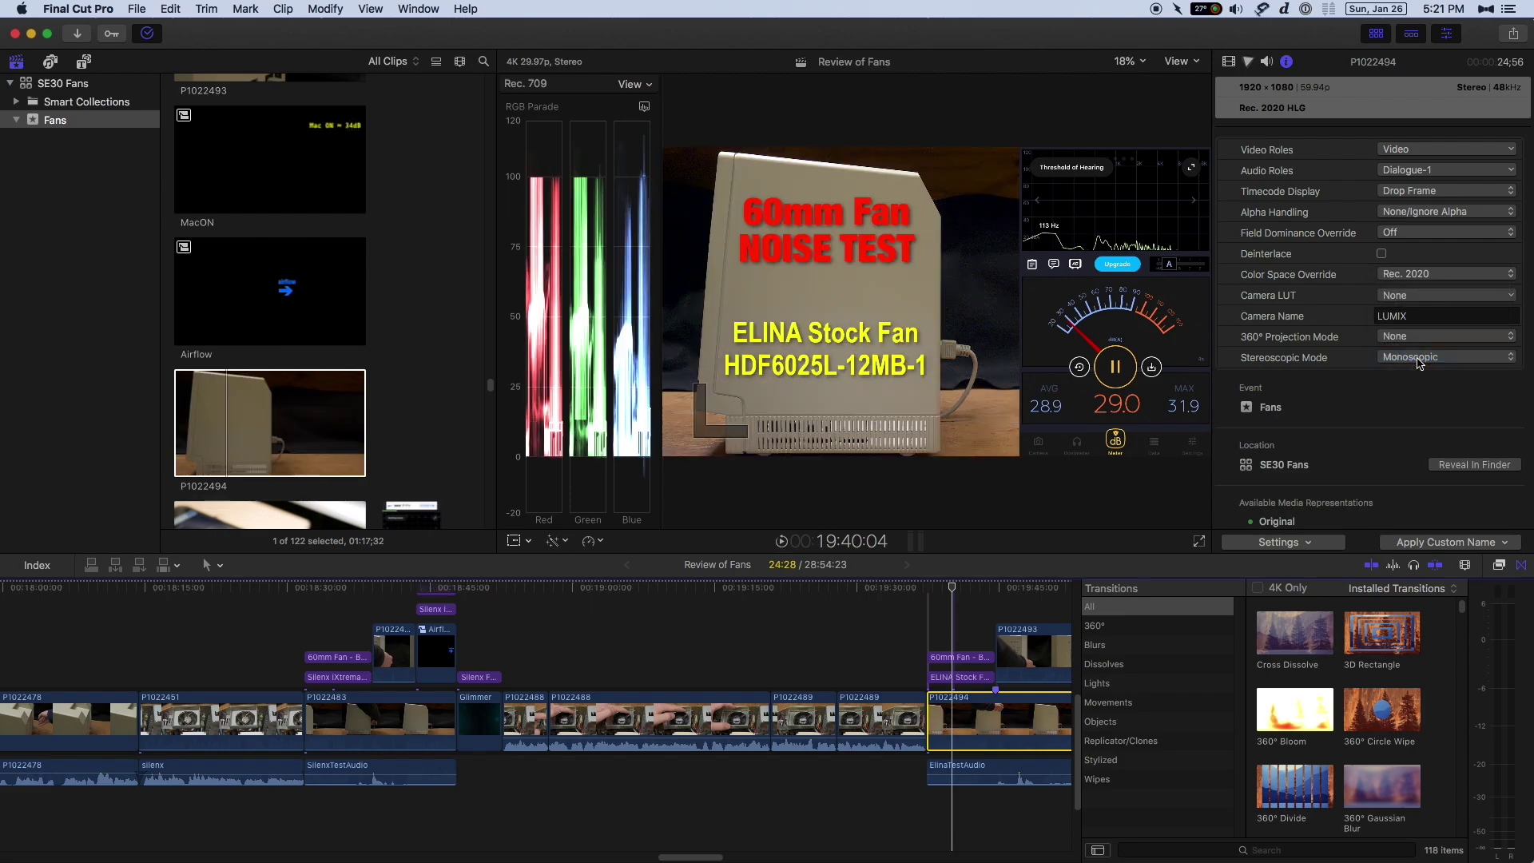
{"action": "left_click", "coordinate": [1411, 275]}
{"action": "left_click", "coordinate": [1398, 194]}
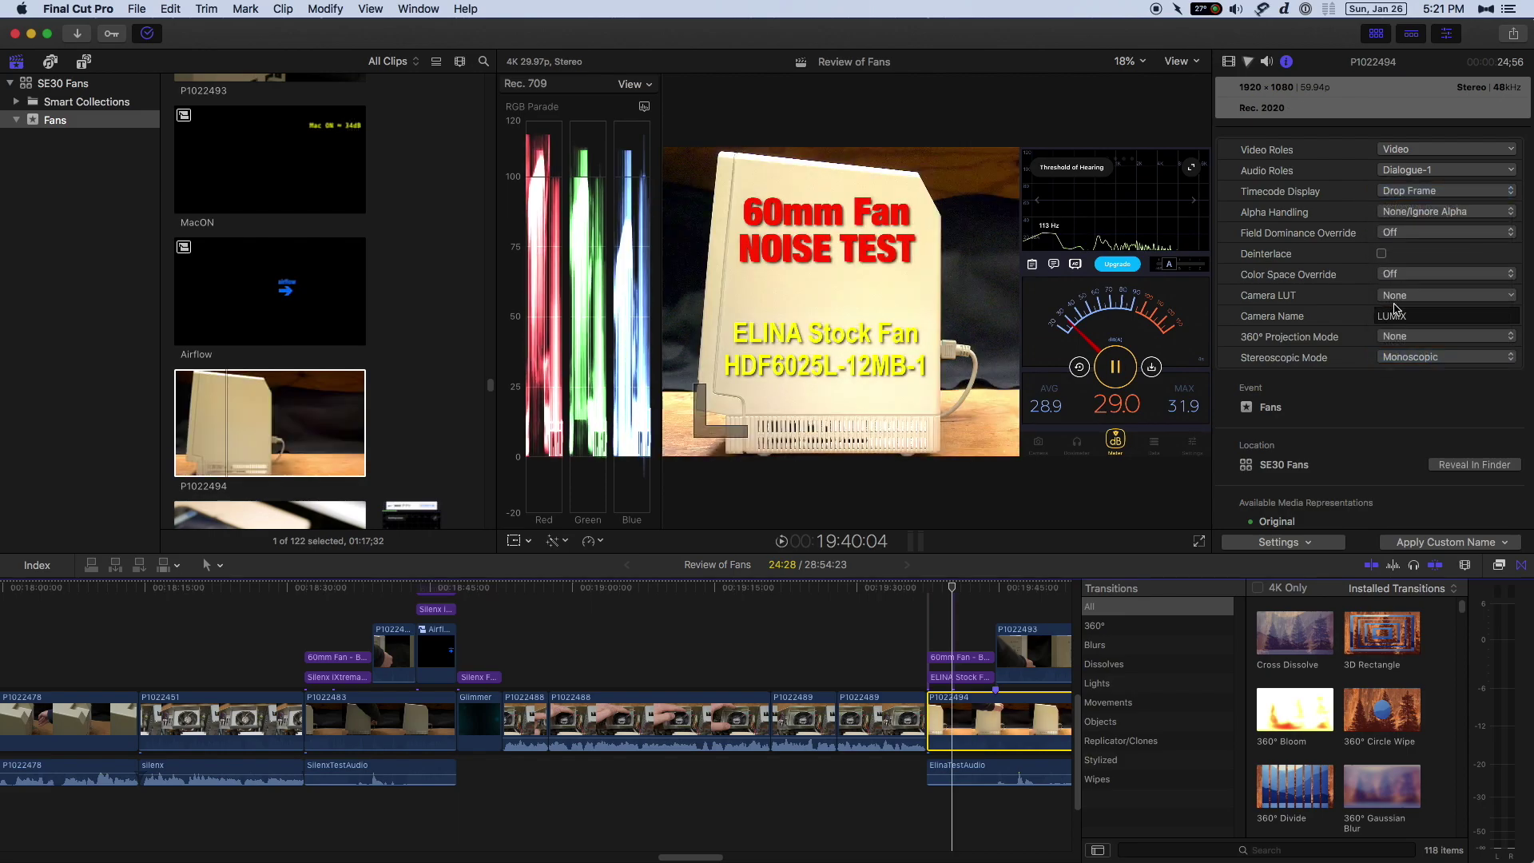
- Try the Leeming Panasonic HLG camera LUT, remove it, then override the colour space to Rec. 2020
{"action": "left_click", "coordinate": [1396, 296]}
{"action": "left_click", "coordinate": [1396, 565]}
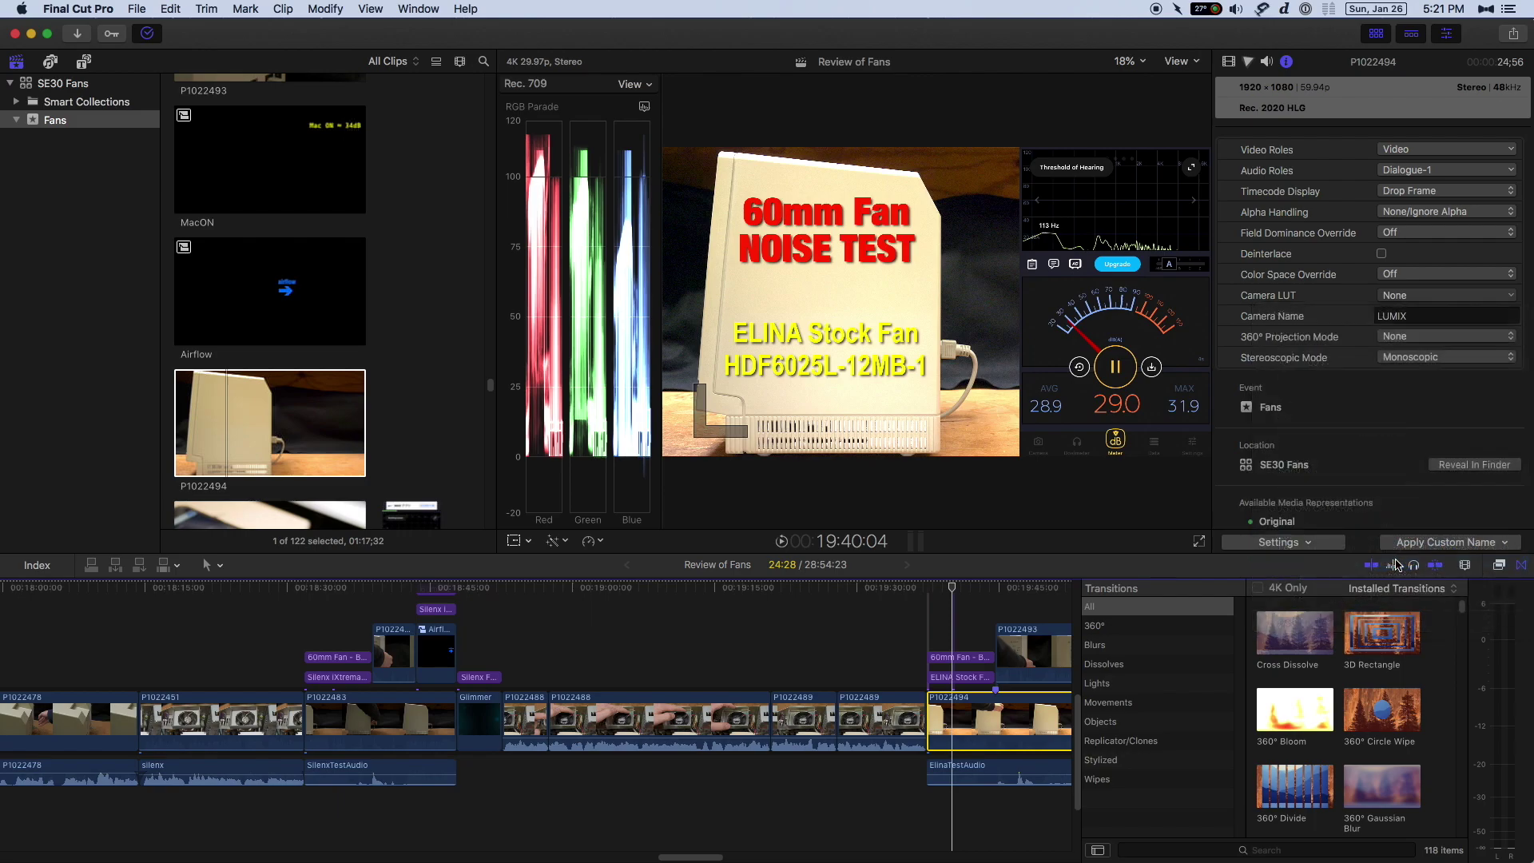
{"action": "left_click", "coordinate": [1400, 294]}
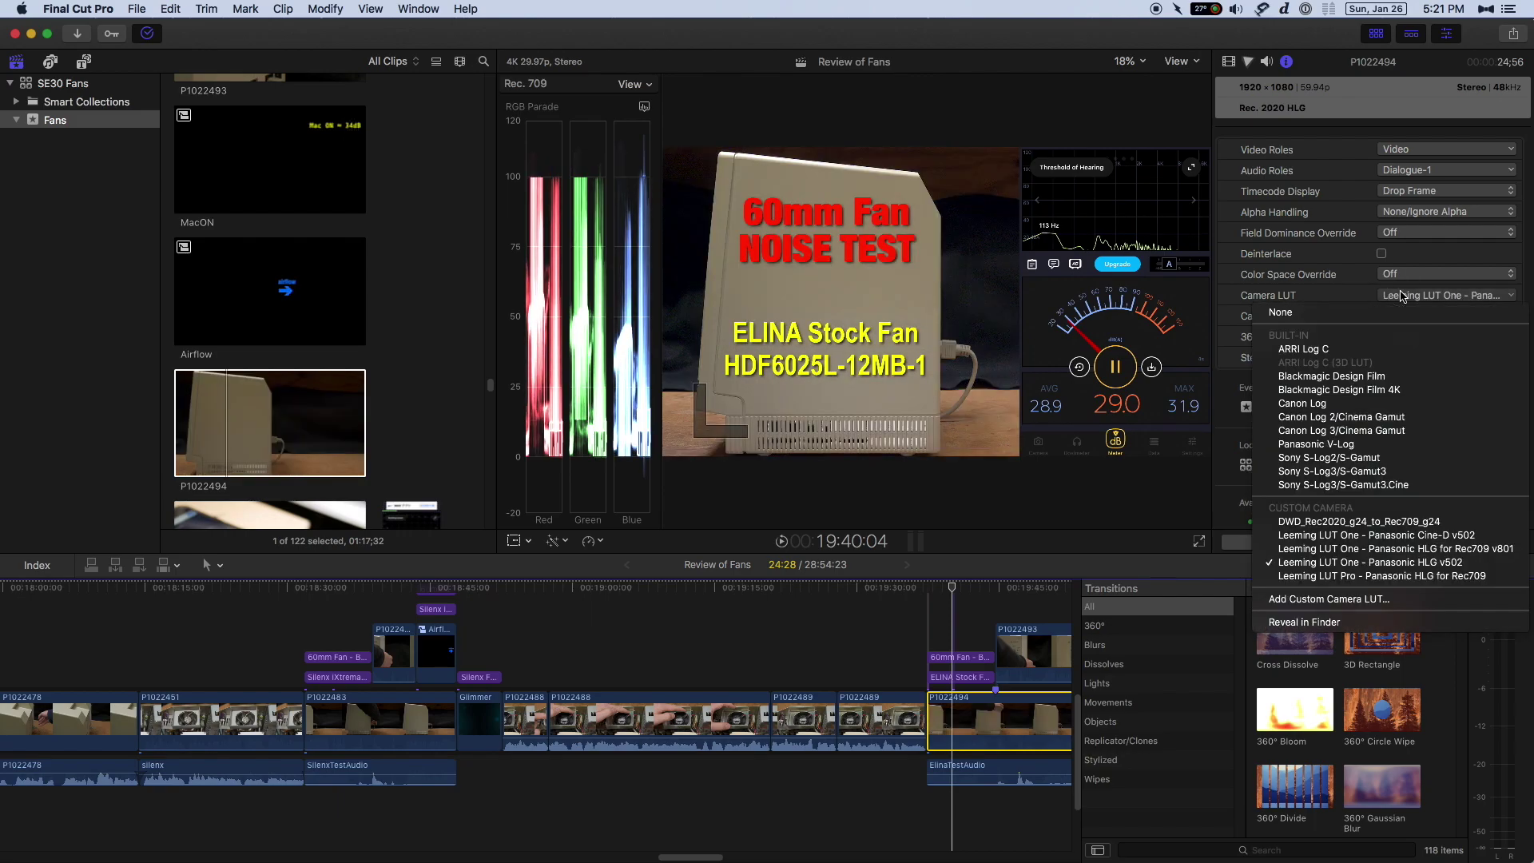
{"action": "left_click", "coordinate": [1400, 316]}
{"action": "left_click", "coordinate": [1408, 276]}
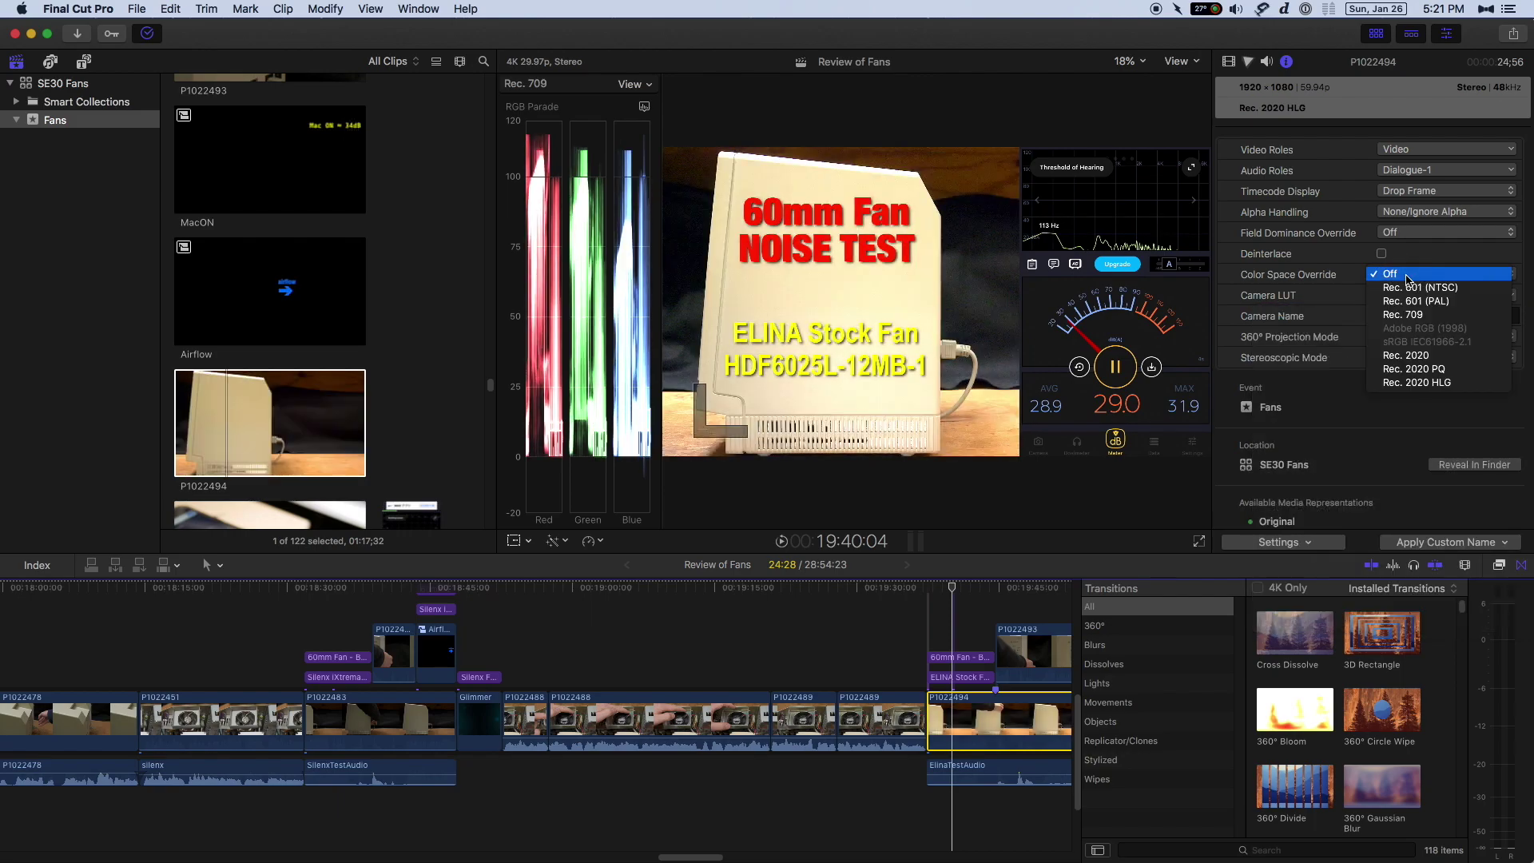
{"action": "left_click", "coordinate": [1418, 349]}
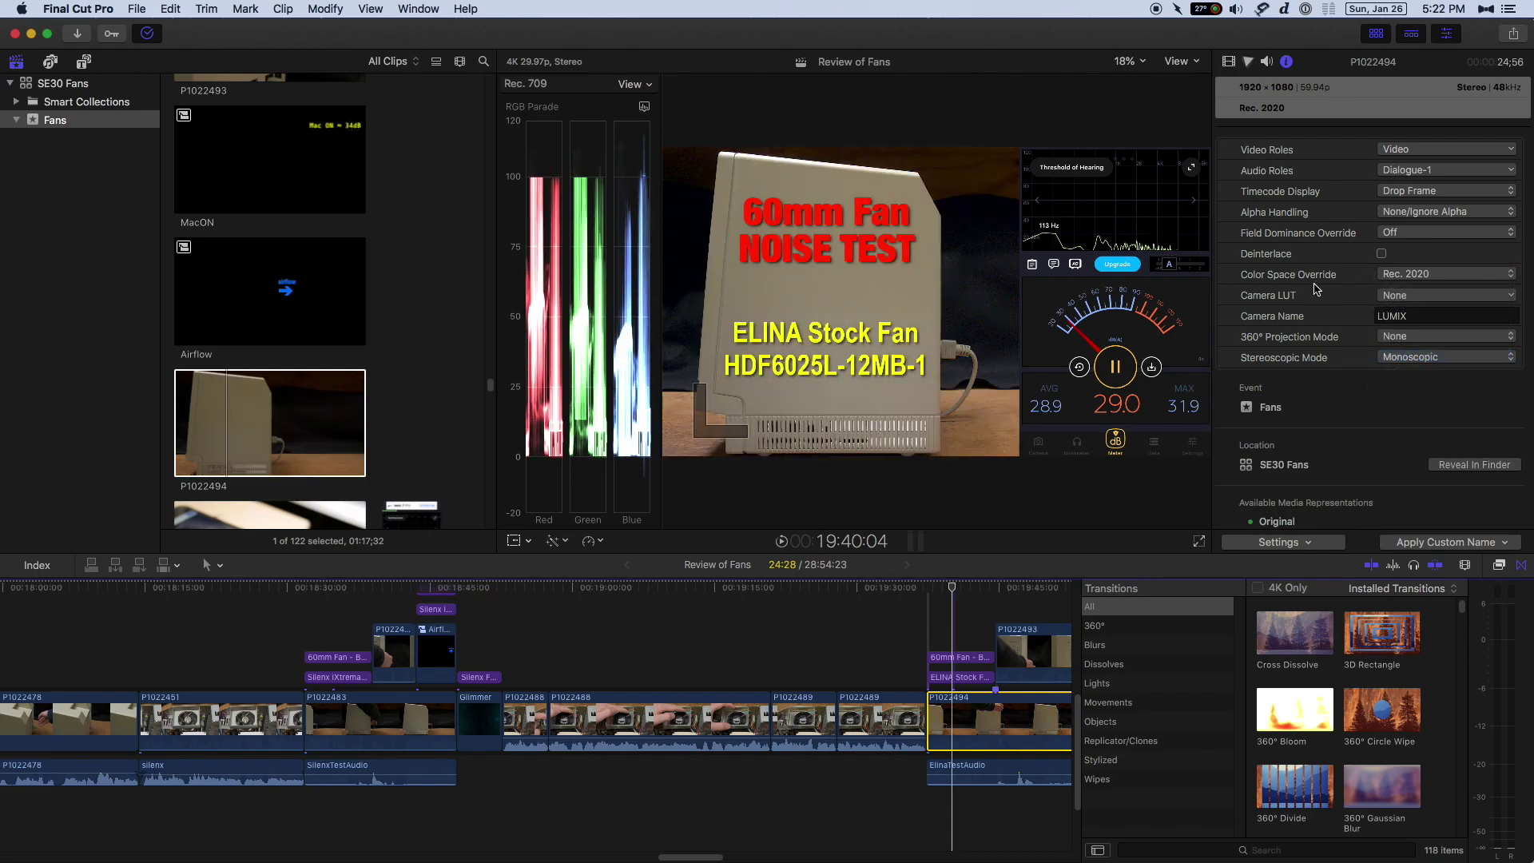
- Switch viewer playback to proxy media and select clip P1022494 in the timeline
{"action": "left_click", "coordinate": [1192, 66]}
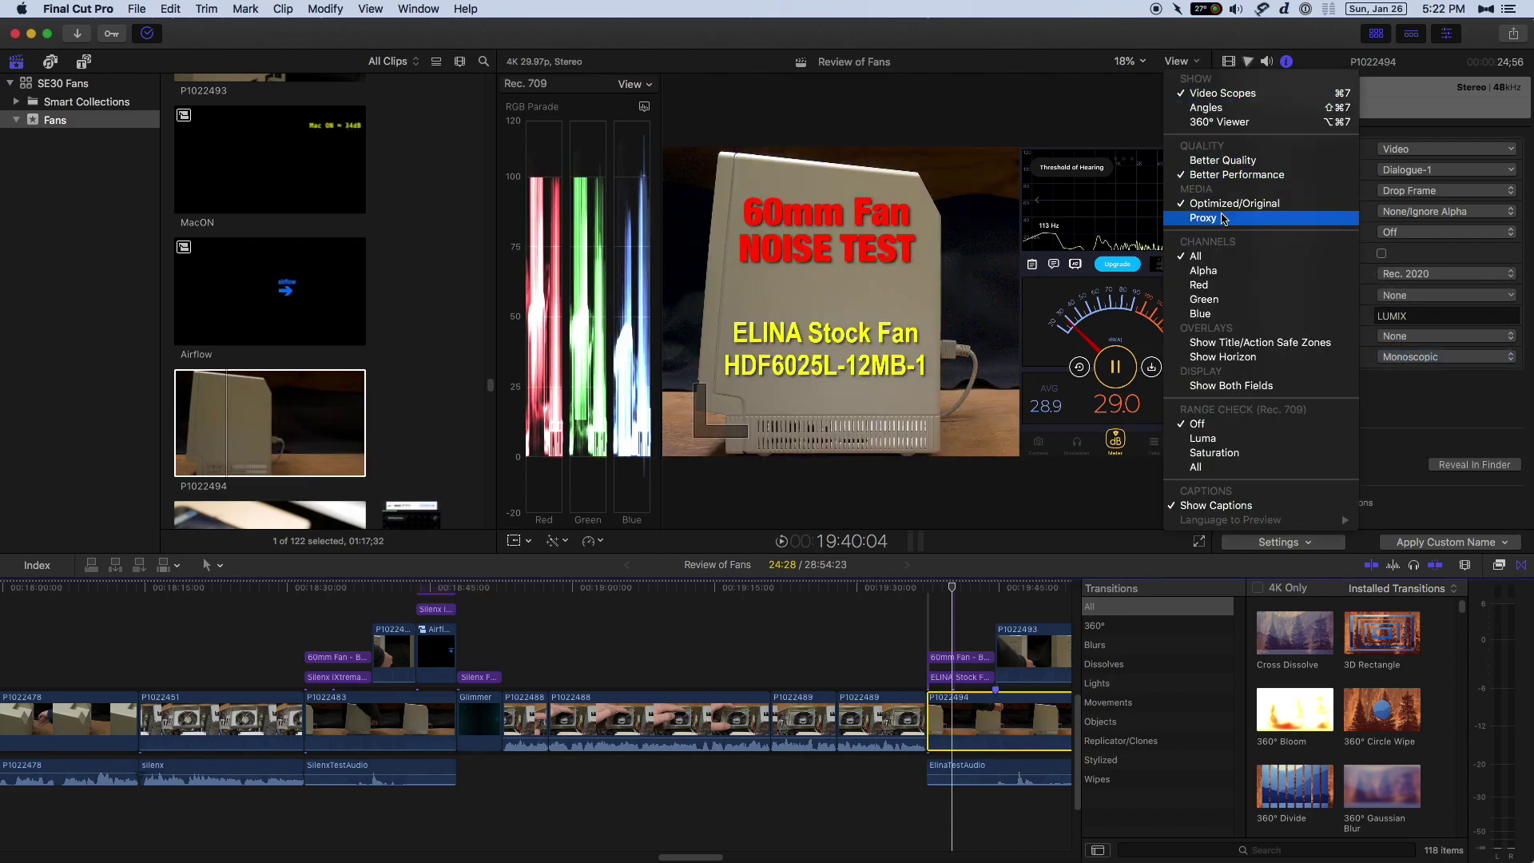
{"action": "left_click", "coordinate": [1214, 220]}
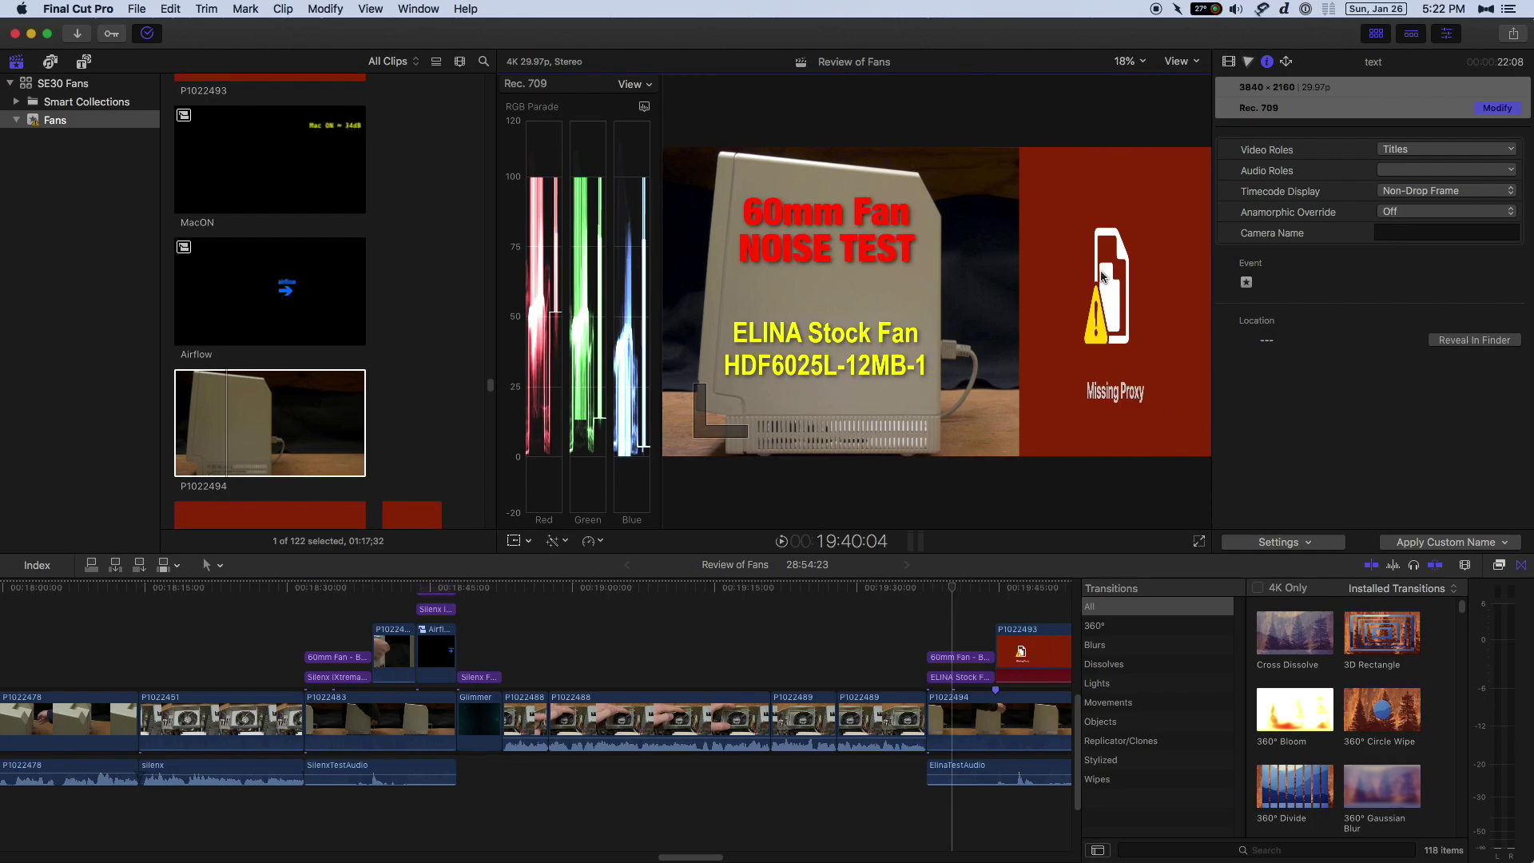
{"action": "left_click", "coordinate": [977, 723]}
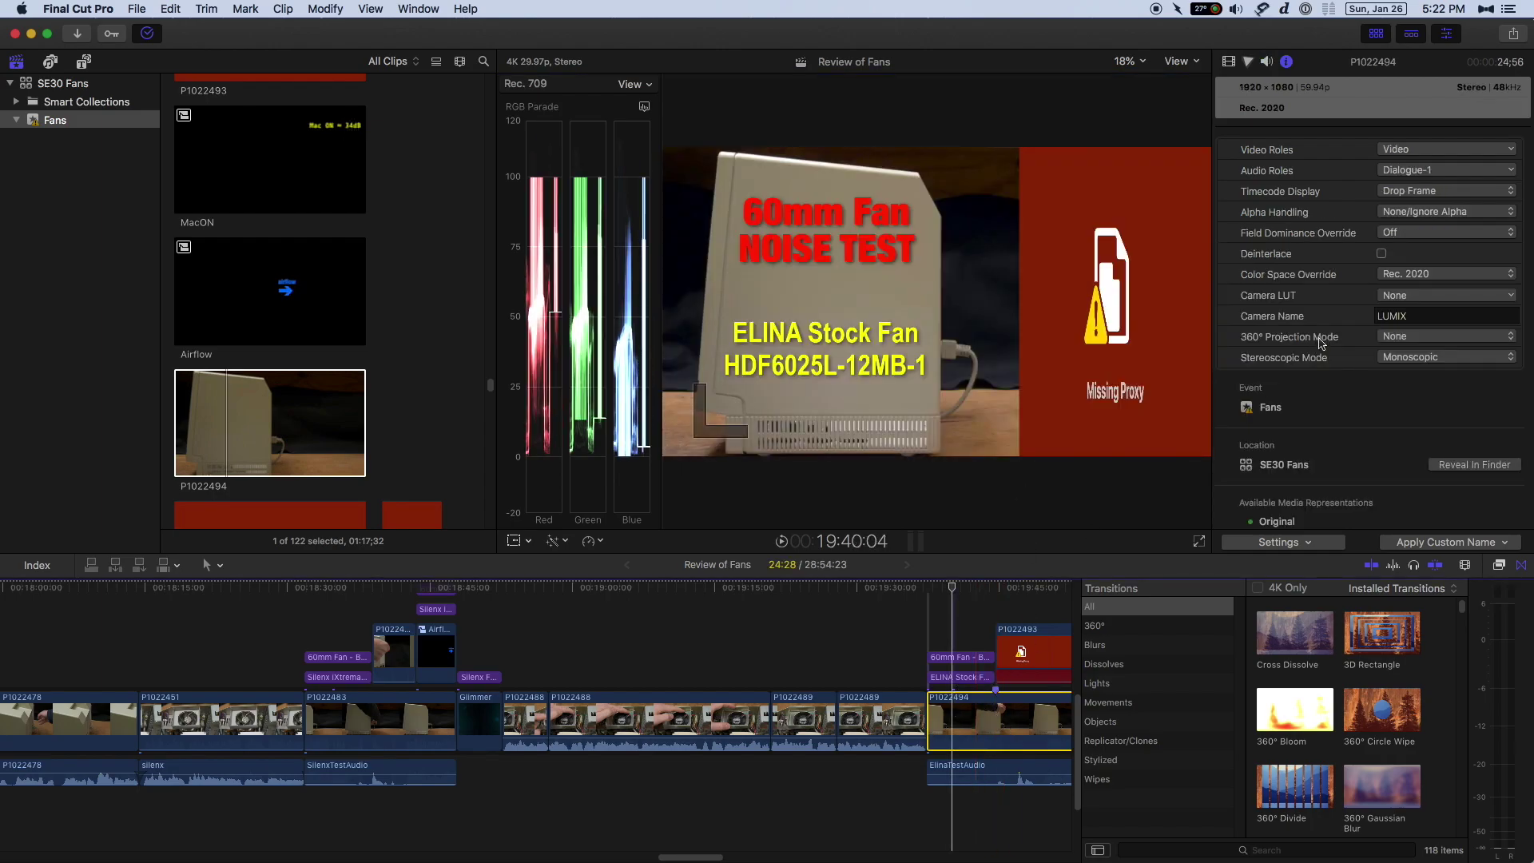
- Toggle P1022494's Color Space Override between Off and Rec. 2020, leaving it Off
{"action": "left_click", "coordinate": [1408, 276]}
{"action": "left_click", "coordinate": [1410, 198]}
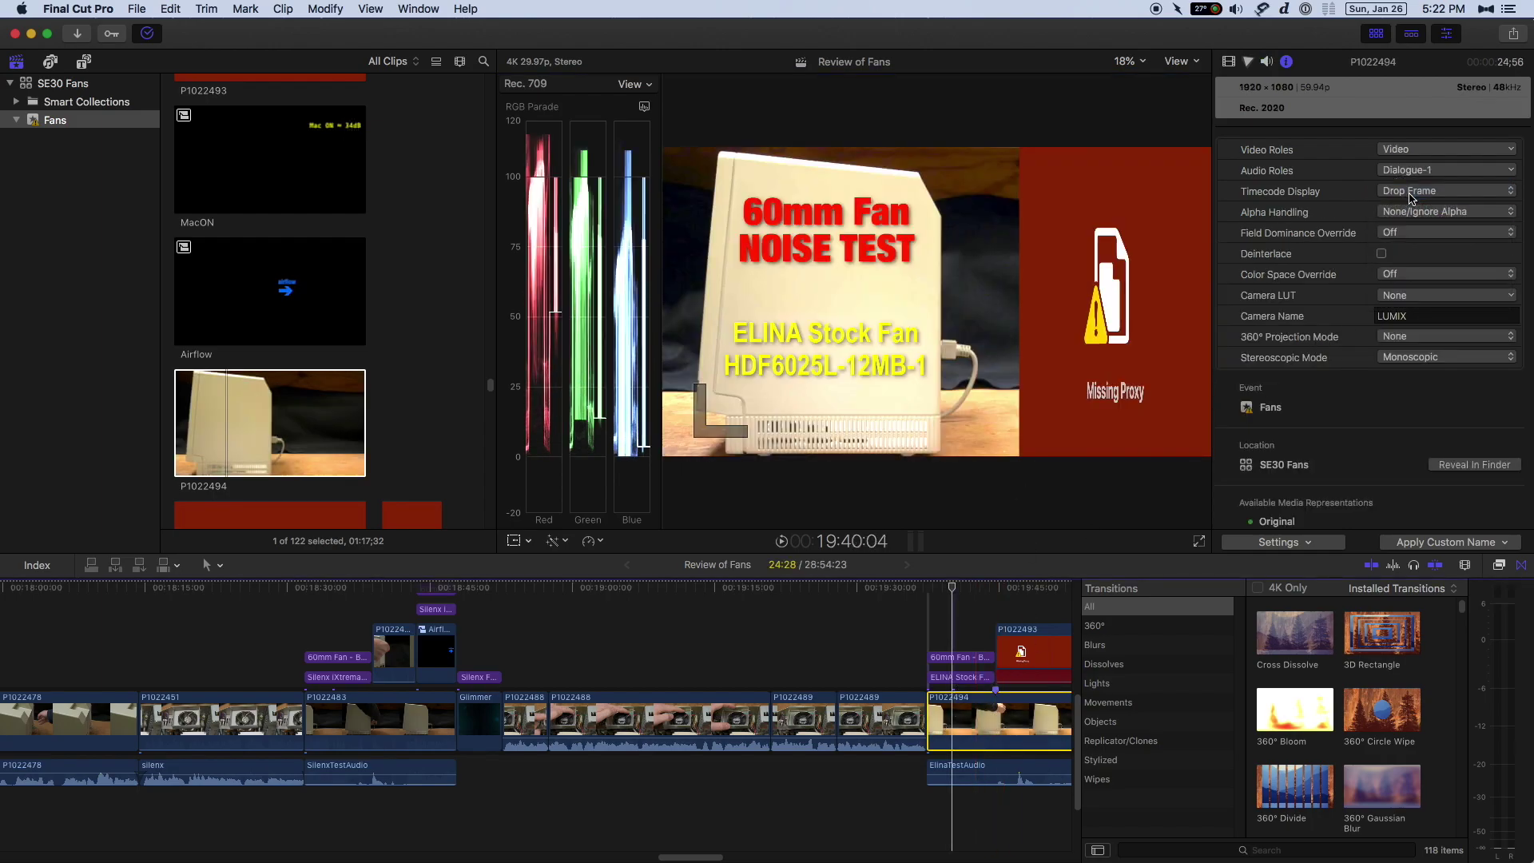
{"action": "left_click", "coordinate": [1422, 275]}
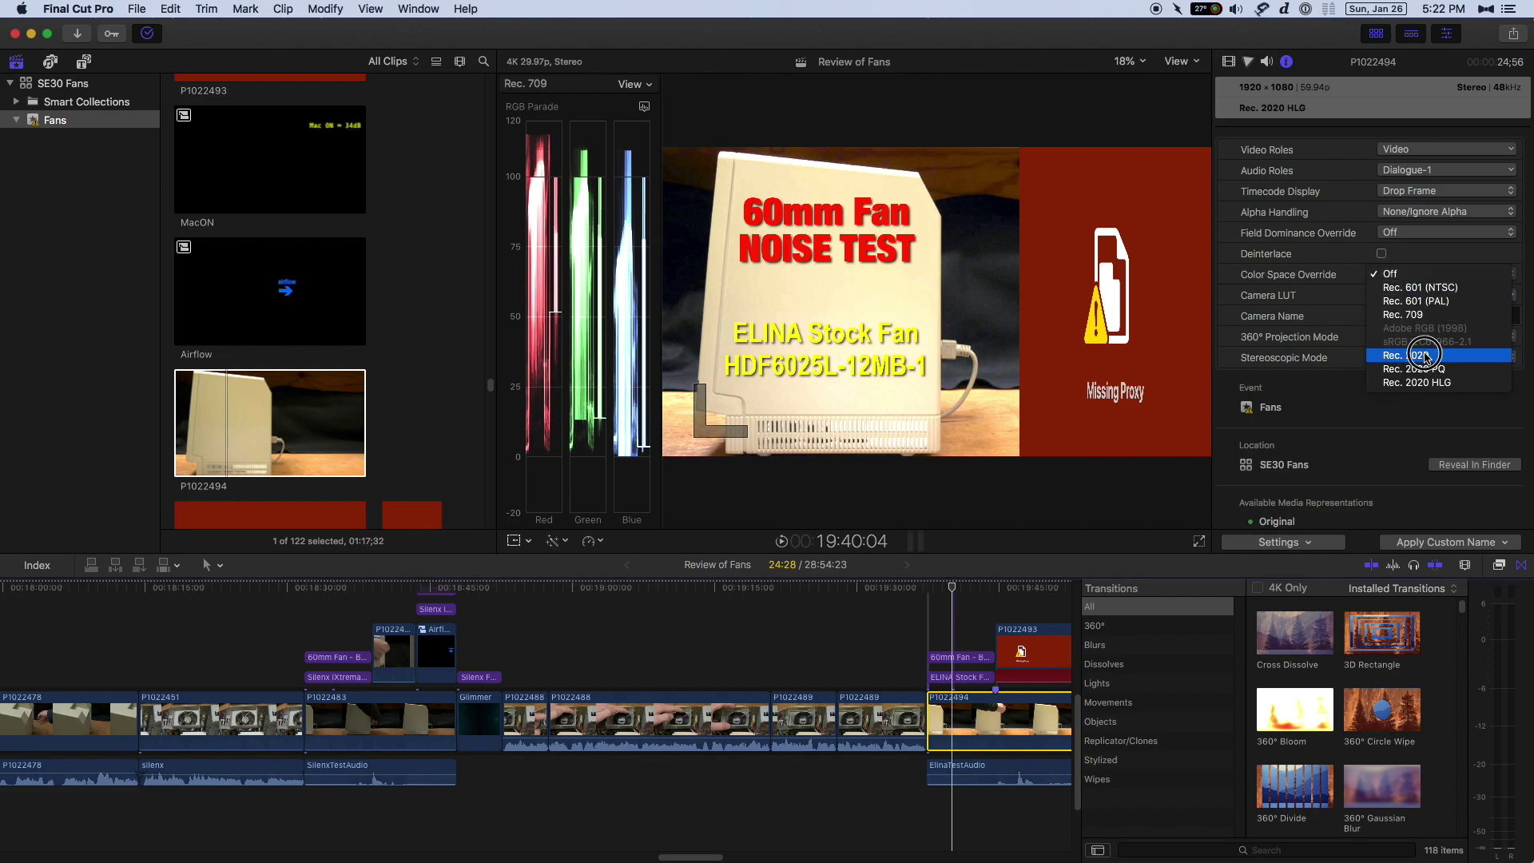
{"action": "left_click", "coordinate": [1424, 356]}
{"action": "left_click", "coordinate": [1422, 276]}
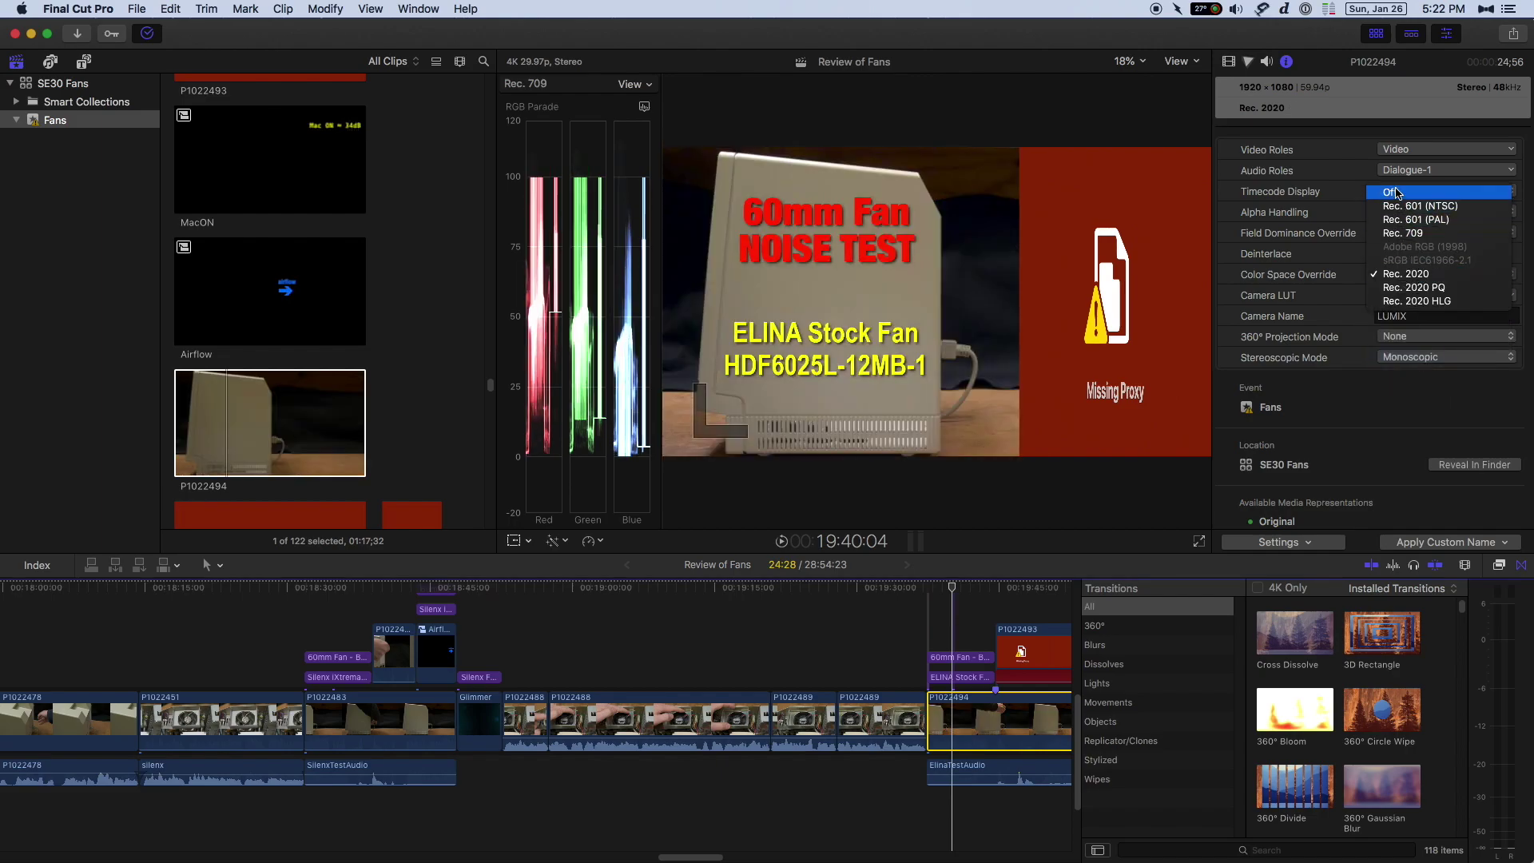
{"action": "left_click", "coordinate": [1396, 193]}
- Apply a Leeming LUT One Panasonic camera LUT, set it back to None, and override to Rec. 2020
{"action": "left_click", "coordinate": [1410, 295]}
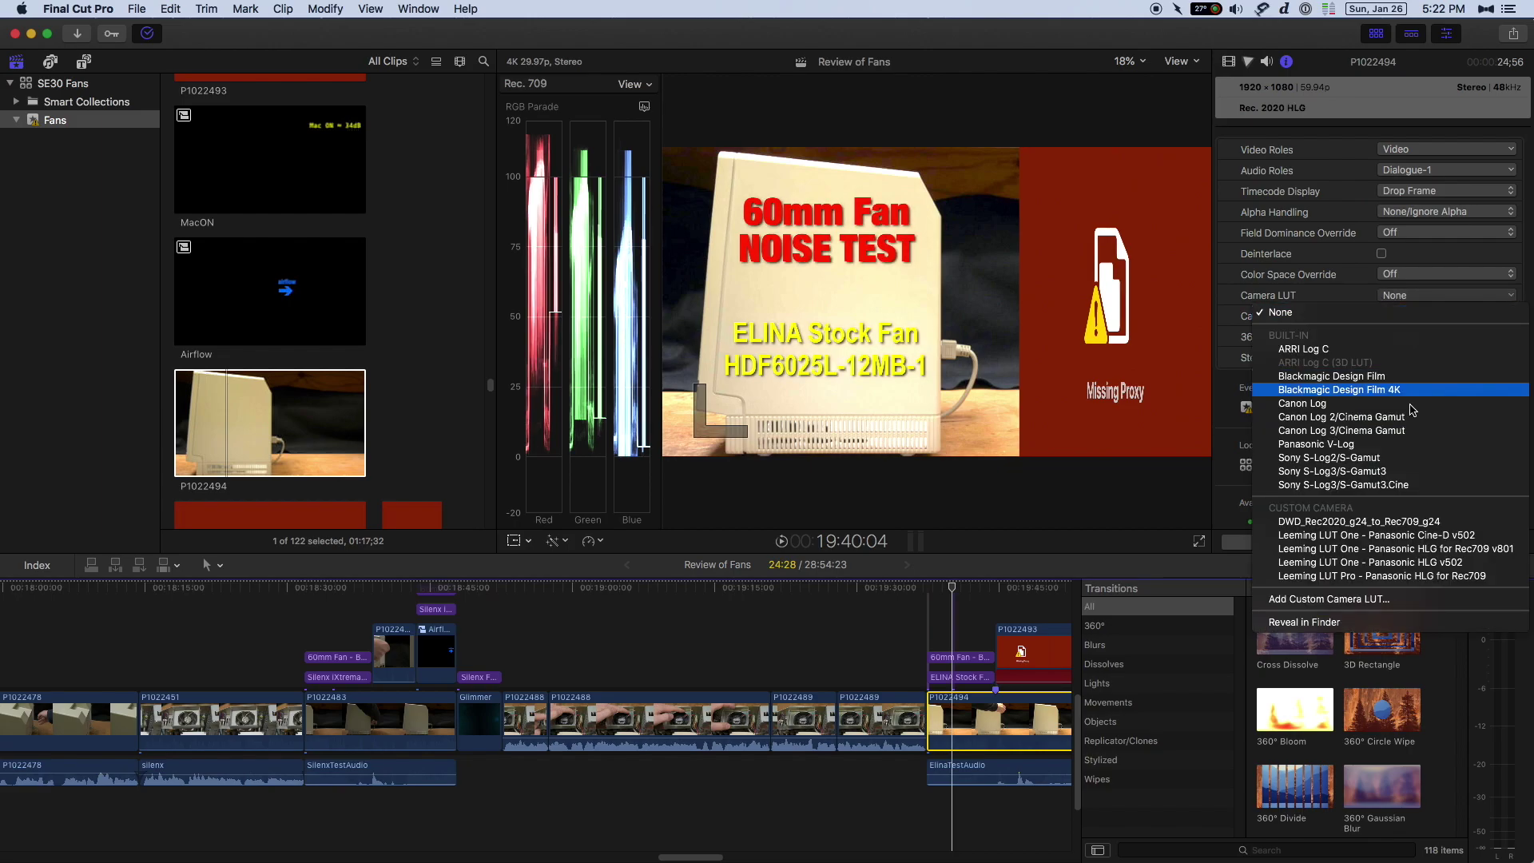
{"action": "left_click", "coordinate": [1371, 562]}
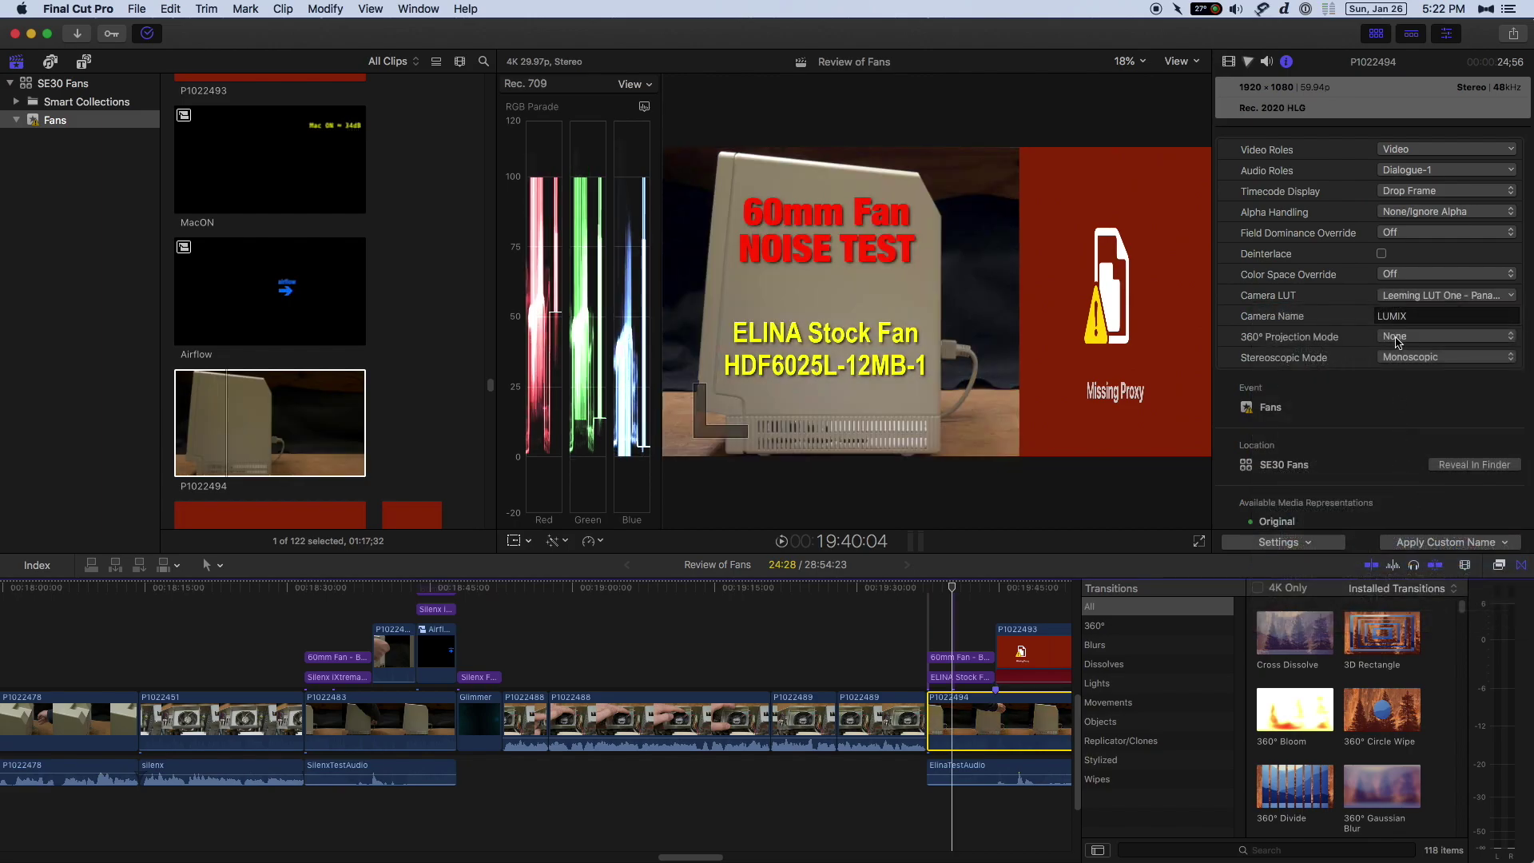
{"action": "left_click", "coordinate": [1399, 297]}
{"action": "left_click", "coordinate": [1406, 314]}
{"action": "left_click", "coordinate": [1416, 275]}
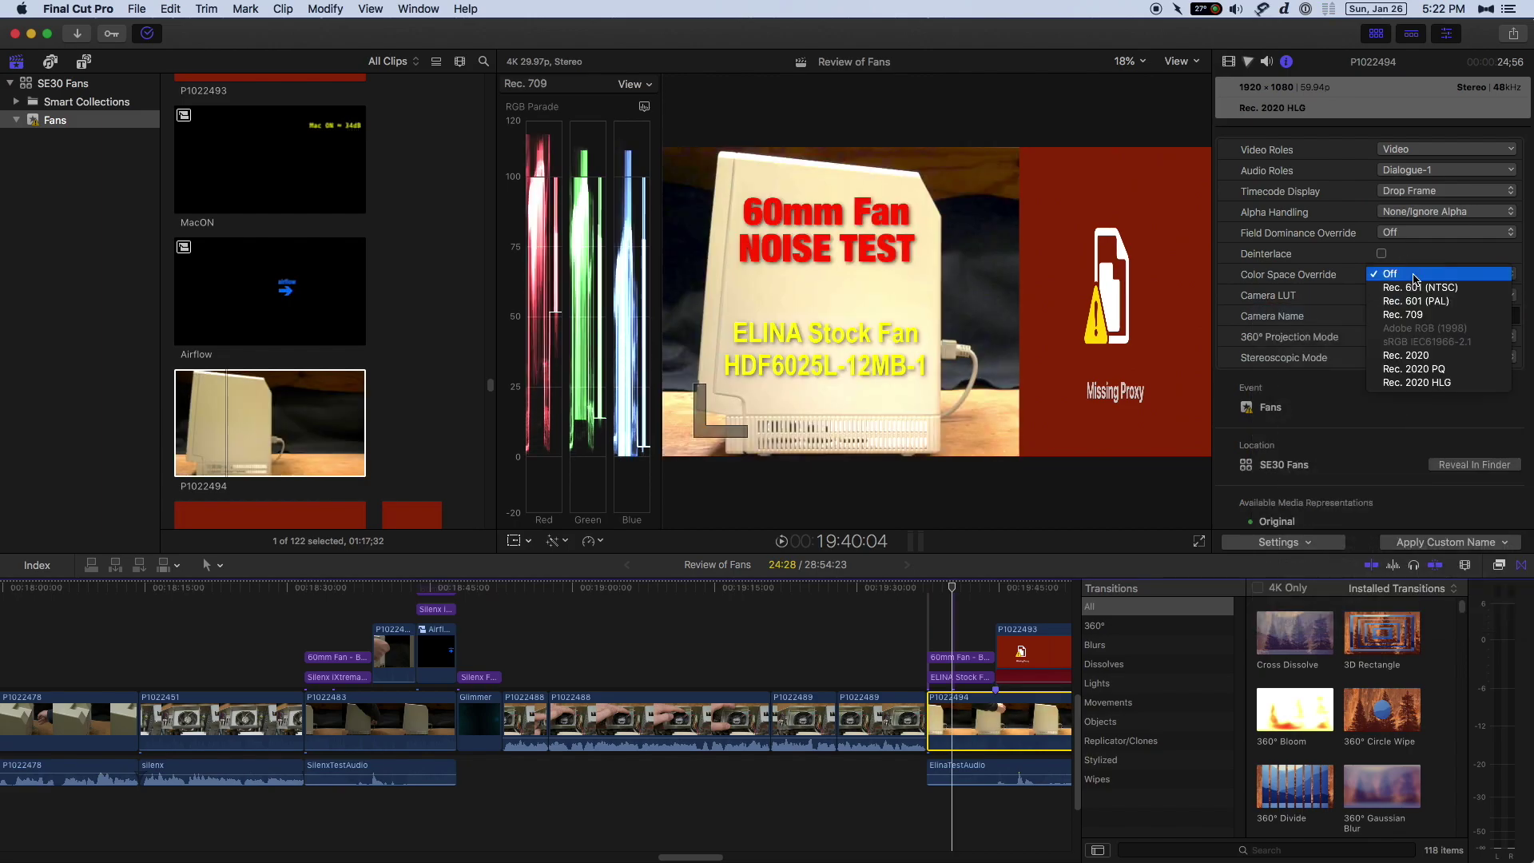
{"action": "left_click", "coordinate": [1408, 356]}
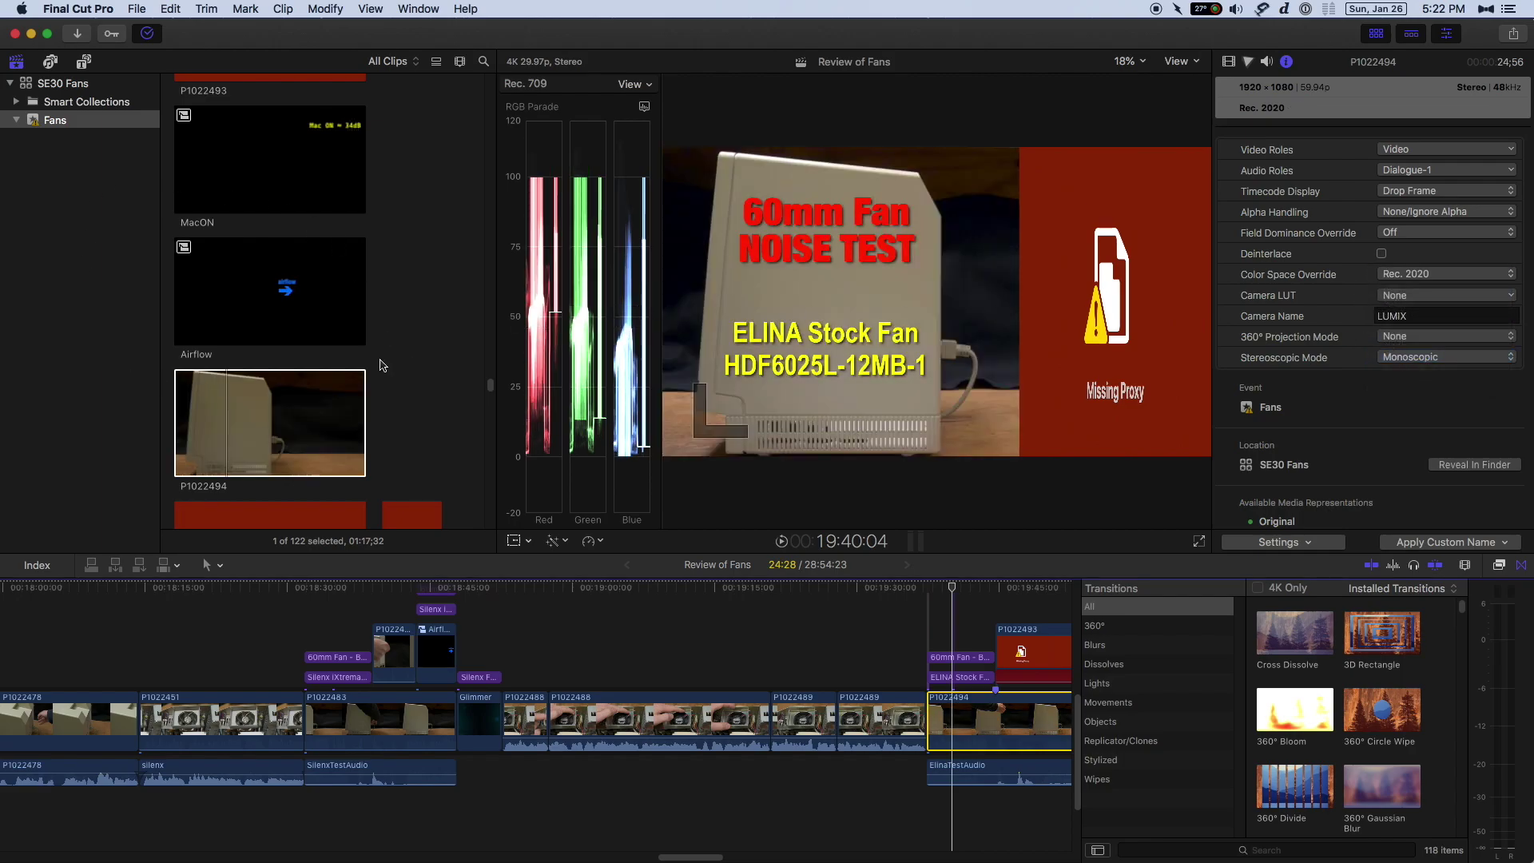
- Load browser clip P1022494 and view its Transcode Media options, cancelling without creating media
{"action": "left_click", "coordinate": [307, 457]}
{"action": "right_click", "coordinate": [306, 441]}
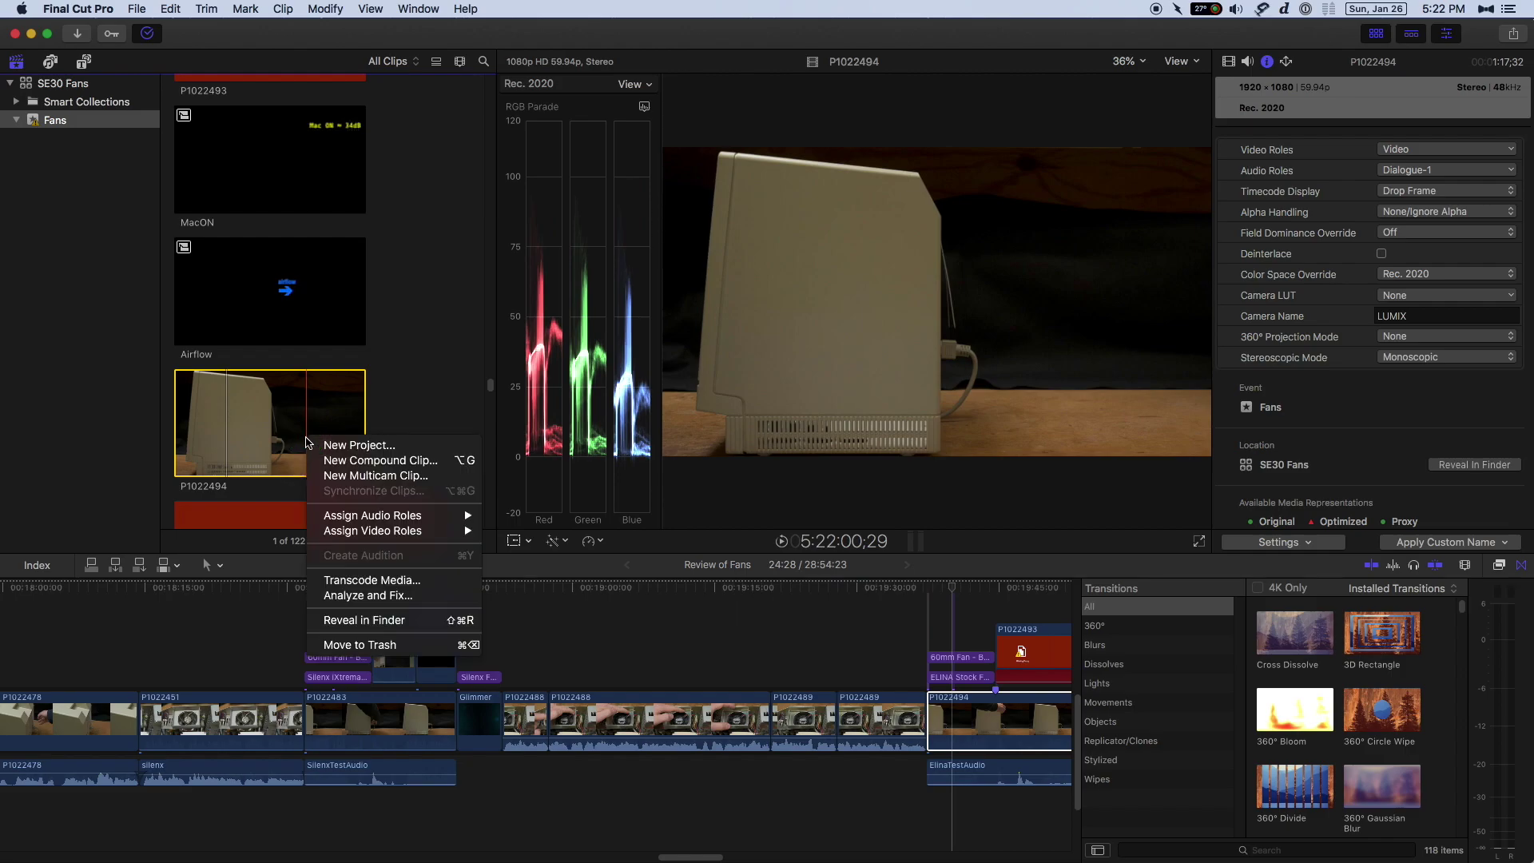
{"action": "left_click", "coordinate": [372, 580]}
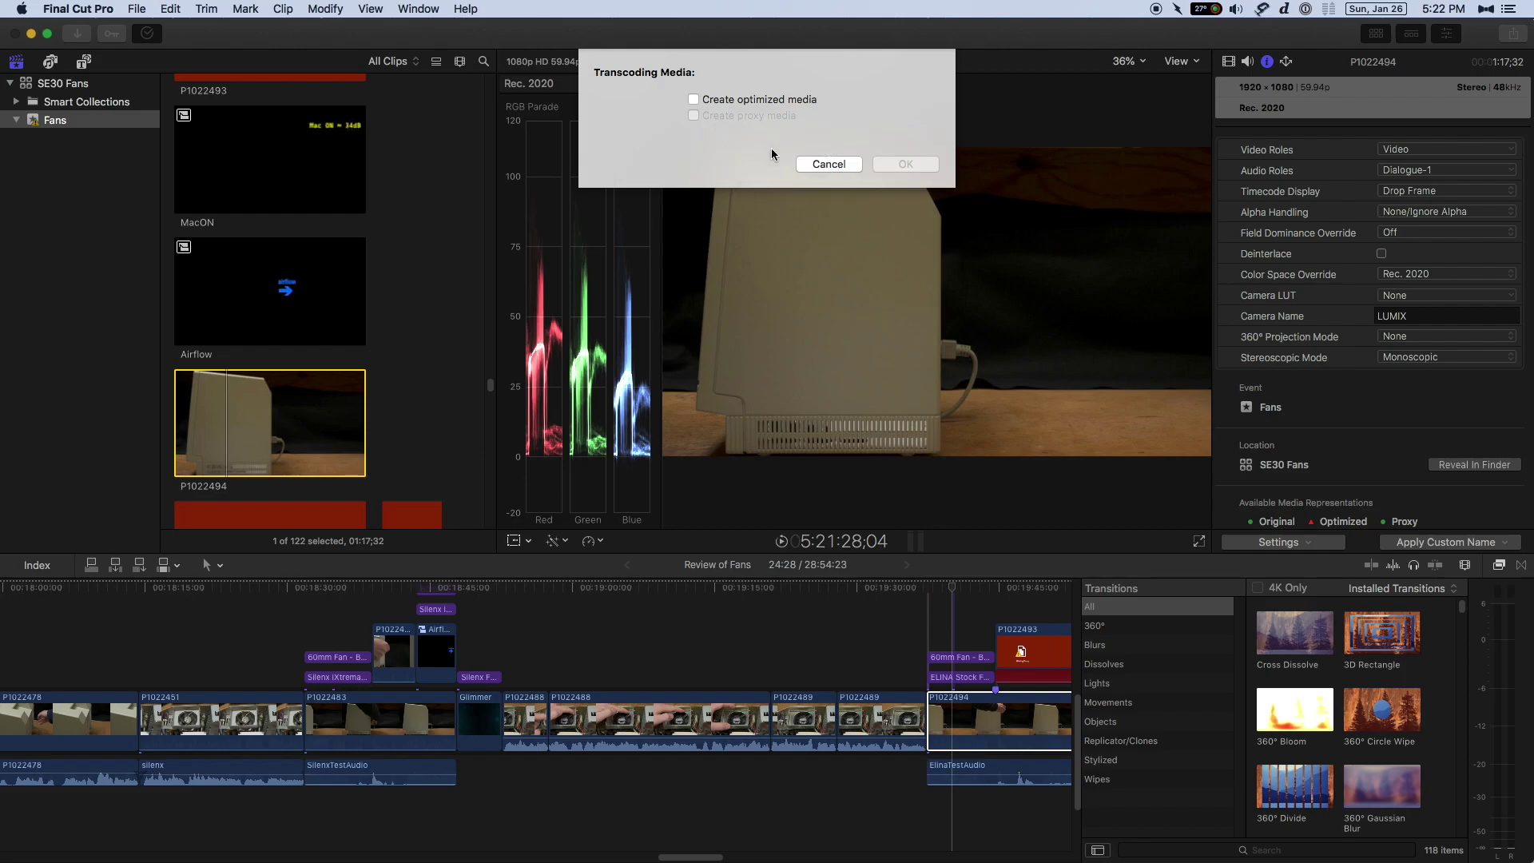
{"action": "left_click", "coordinate": [828, 163]}
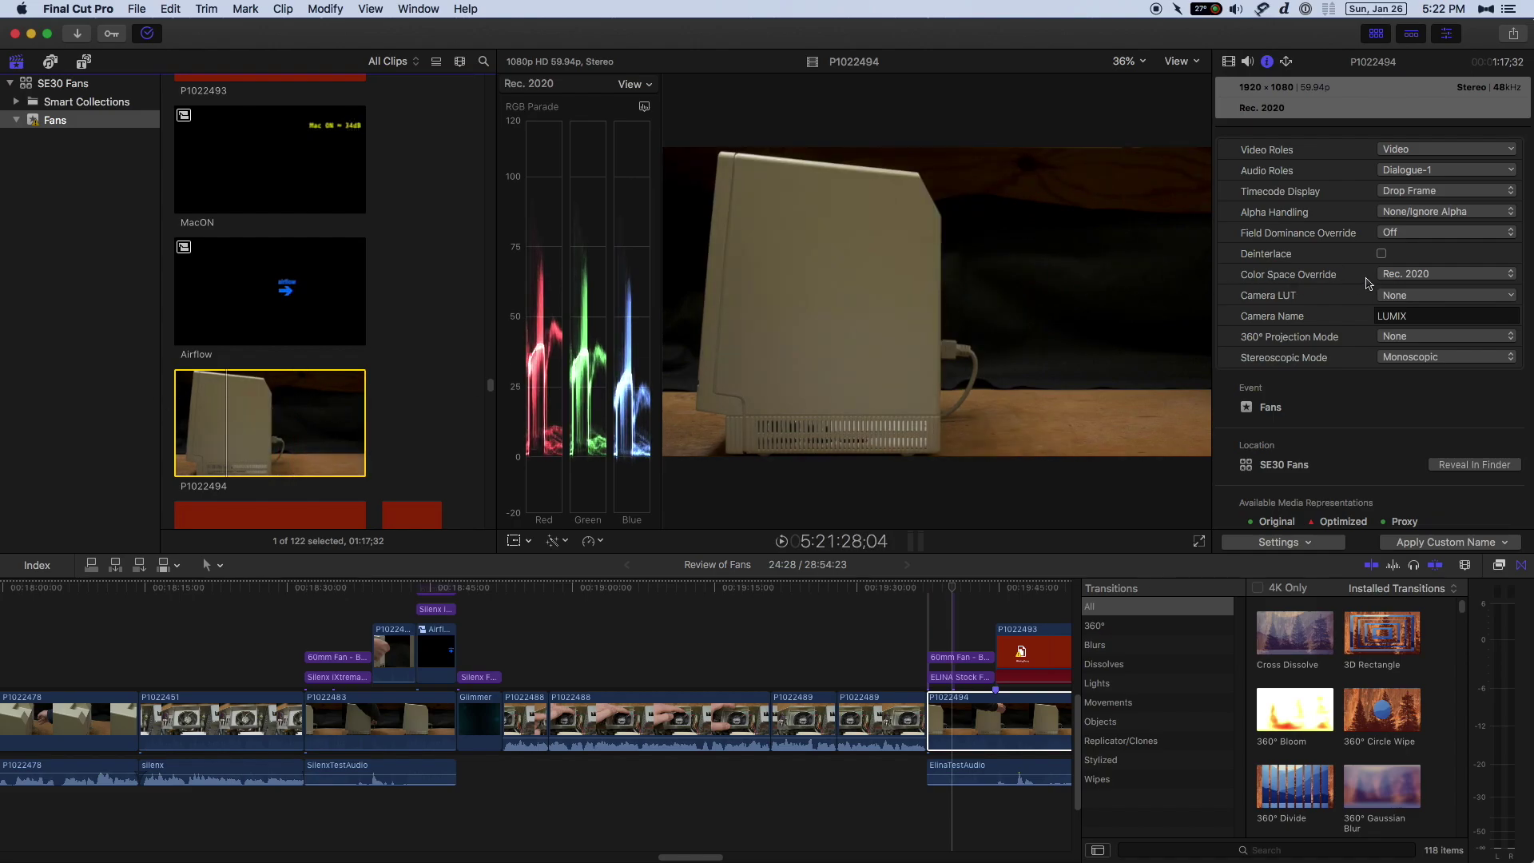
- Confirm the clip keeps the Rec. 2020 colour space override and camera LUT None
{"action": "left_click", "coordinate": [1391, 276]}
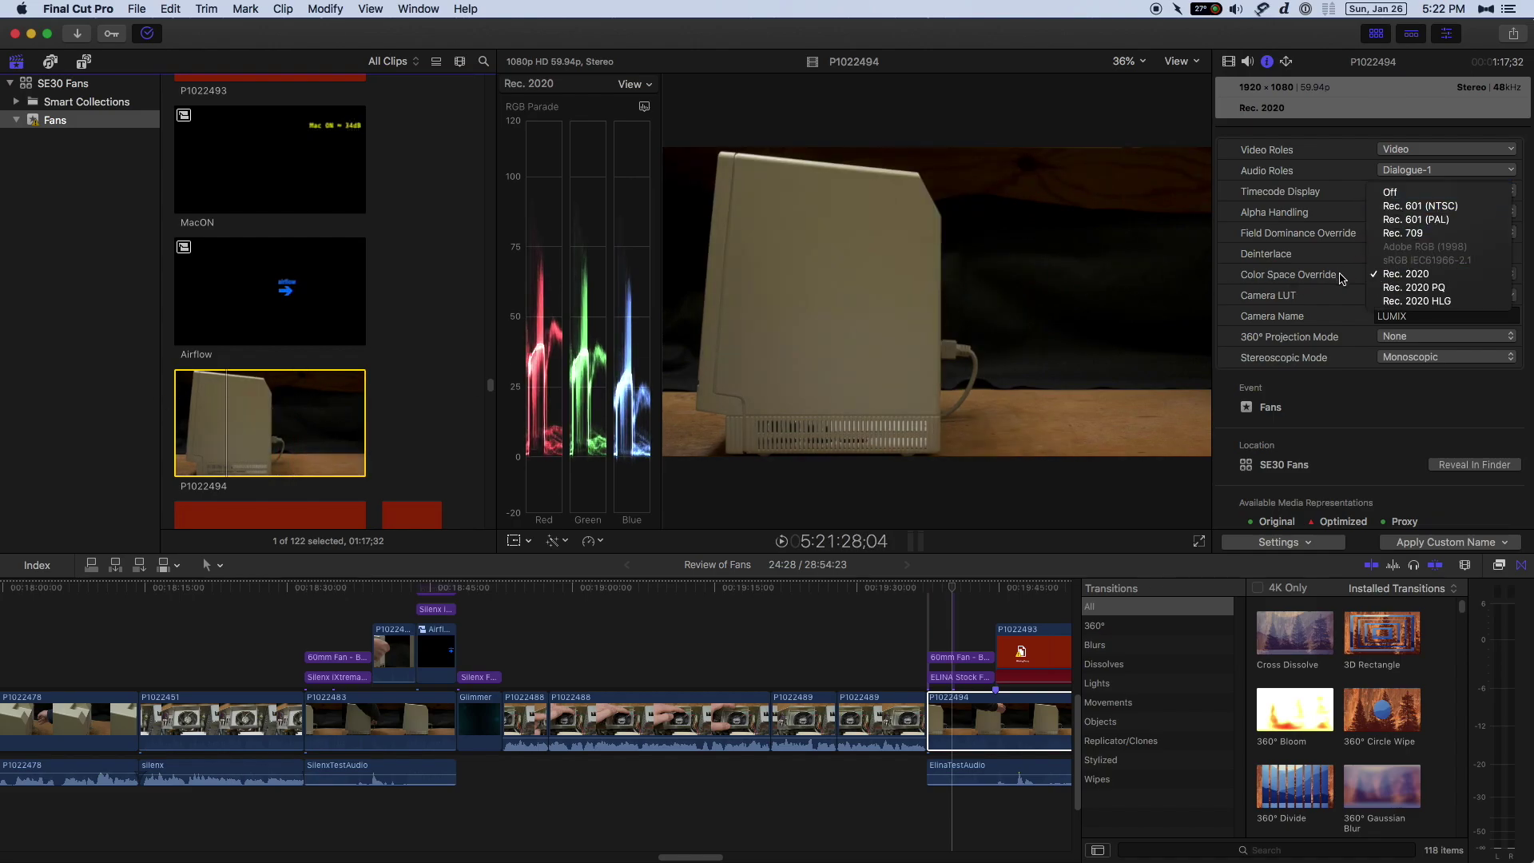
{"action": "left_click", "coordinate": [1394, 274]}
{"action": "left_click", "coordinate": [1392, 296]}
{"action": "left_click", "coordinate": [1310, 313]}
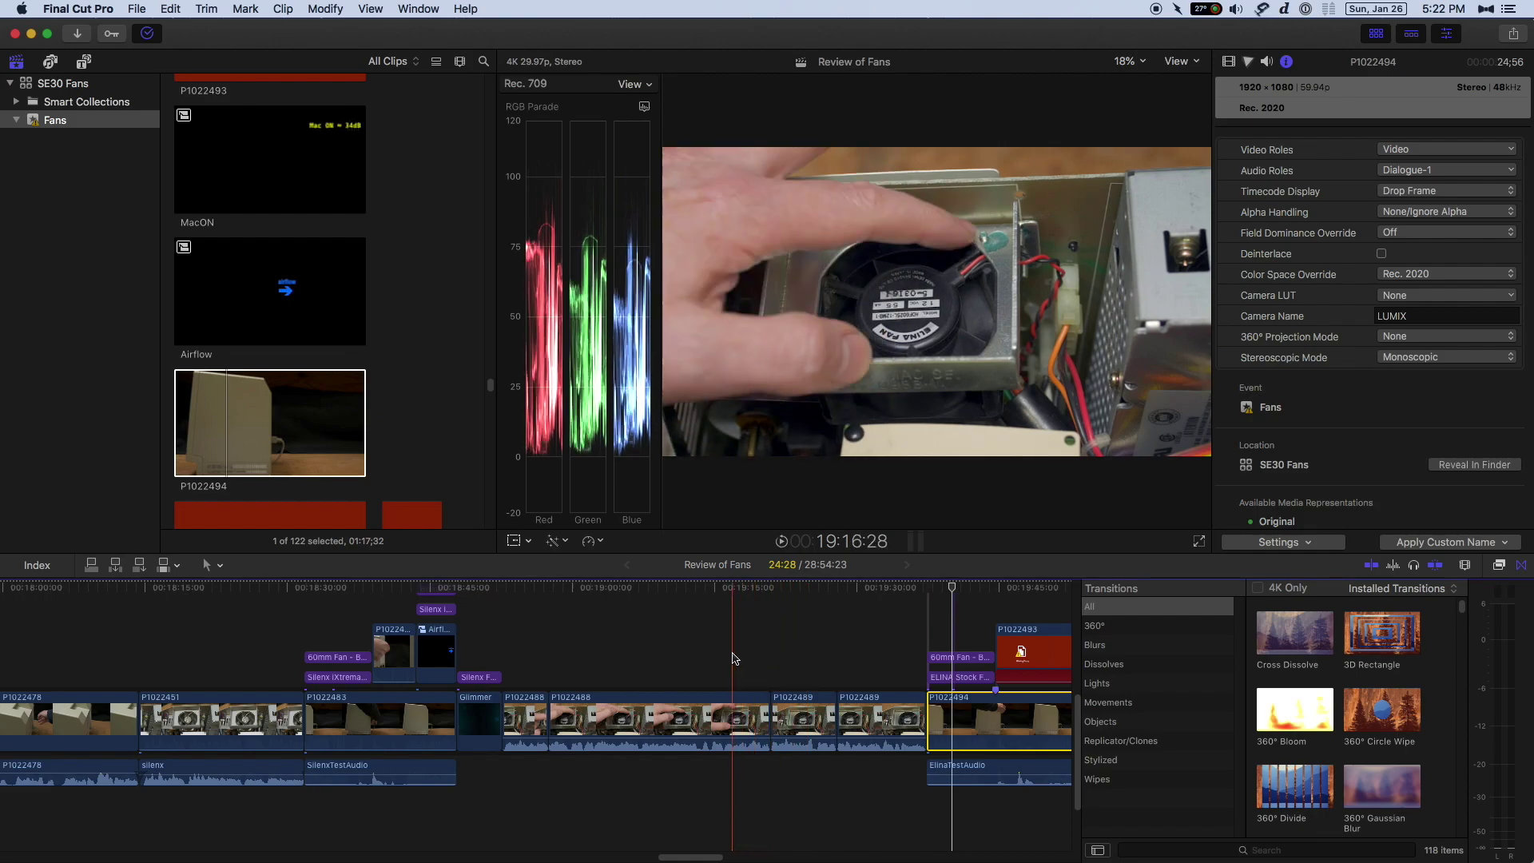
- Review clips P1022489 and P1022488, view P1022494 from the browser, then return to the 60mm Fan NOISE TEST title
{"action": "left_click", "coordinate": [871, 669]}
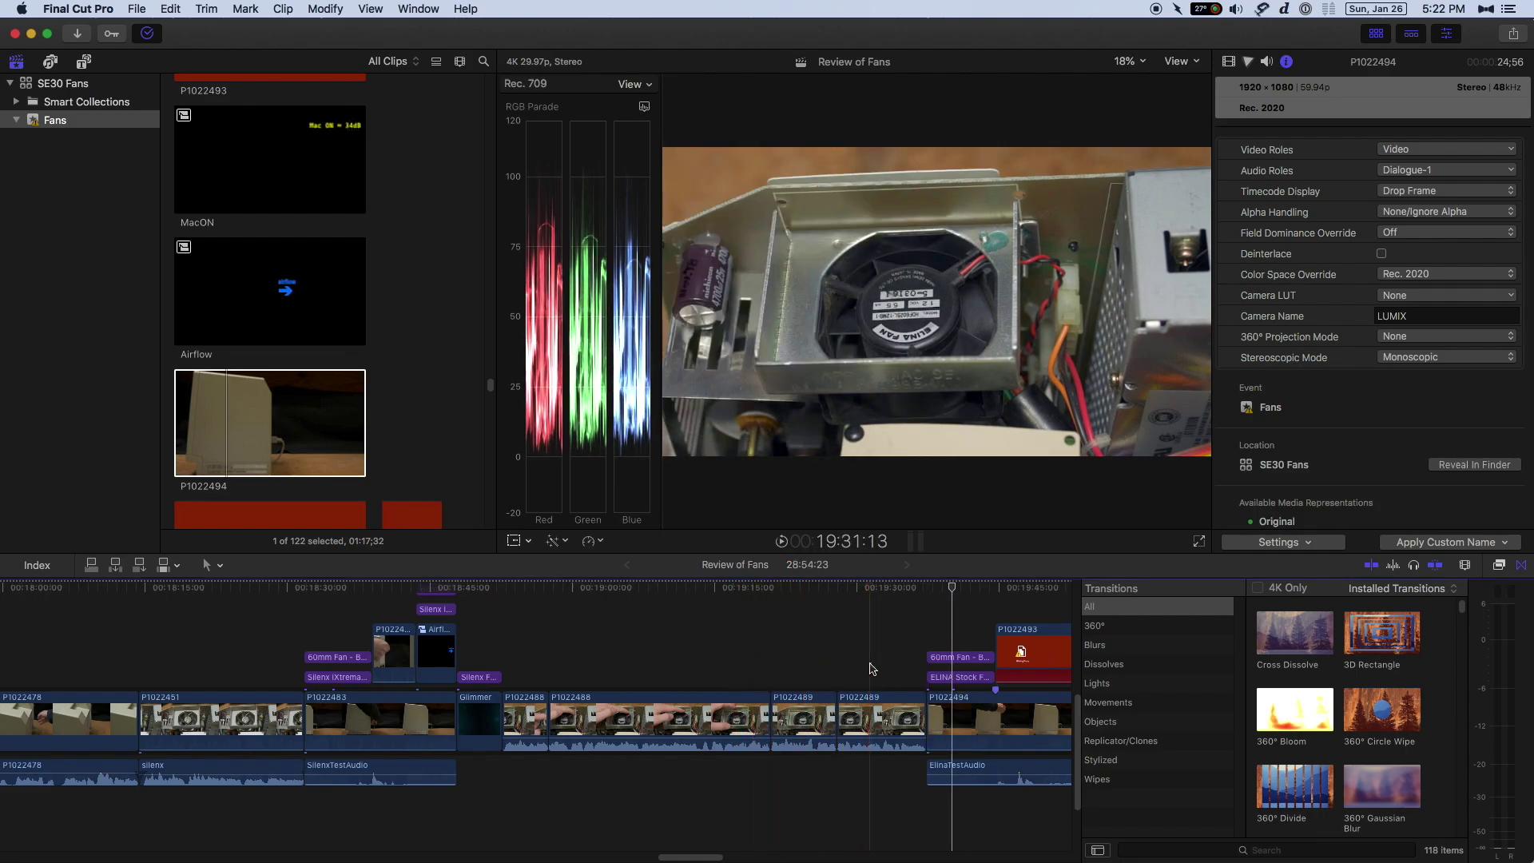
{"action": "left_click", "coordinate": [807, 673]}
{"action": "left_click", "coordinate": [747, 680]}
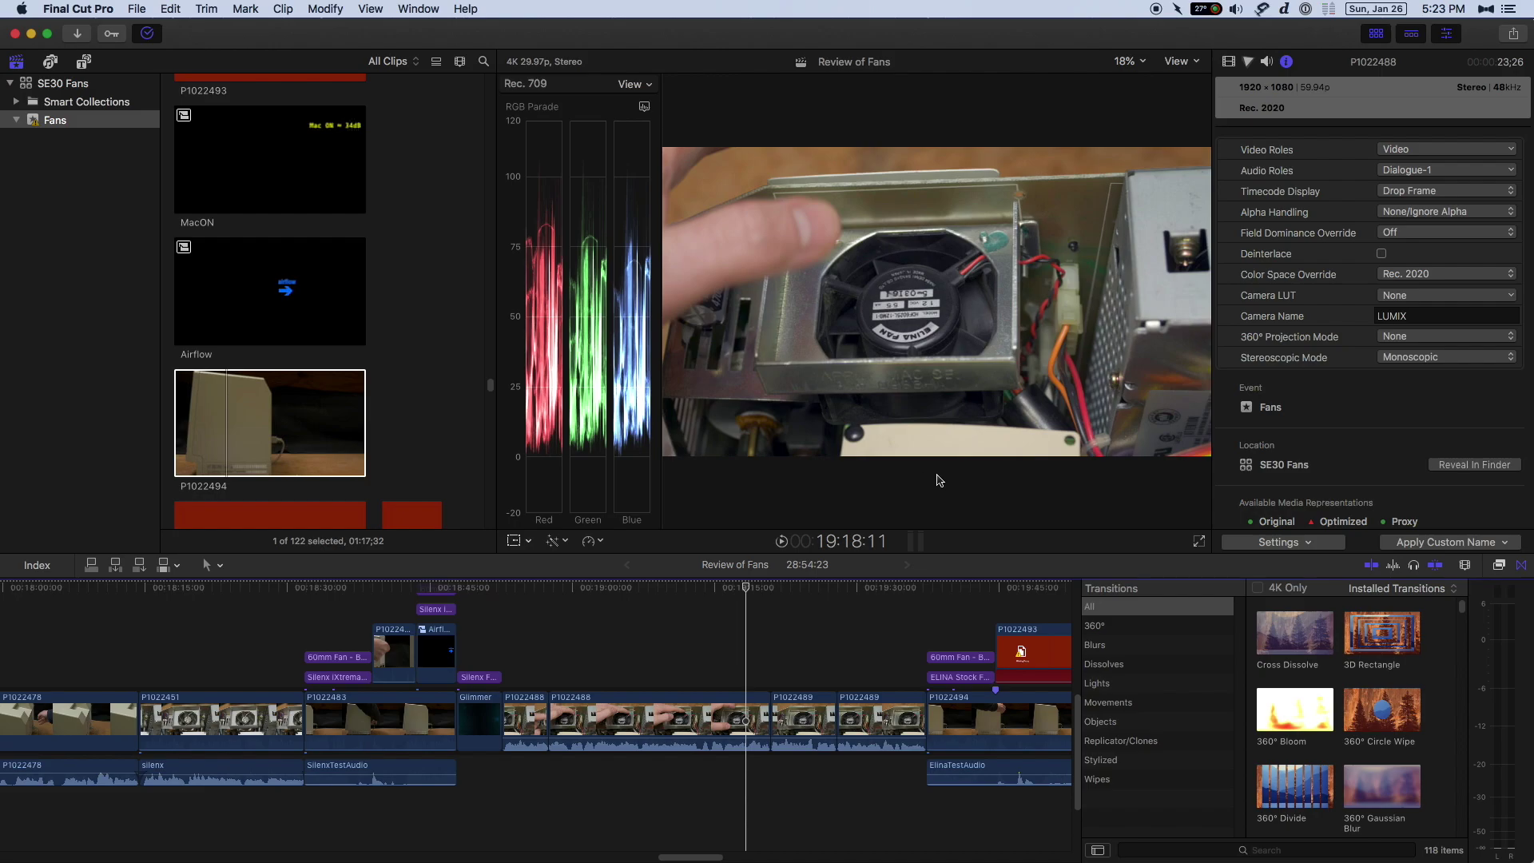
{"action": "left_click", "coordinate": [355, 433]}
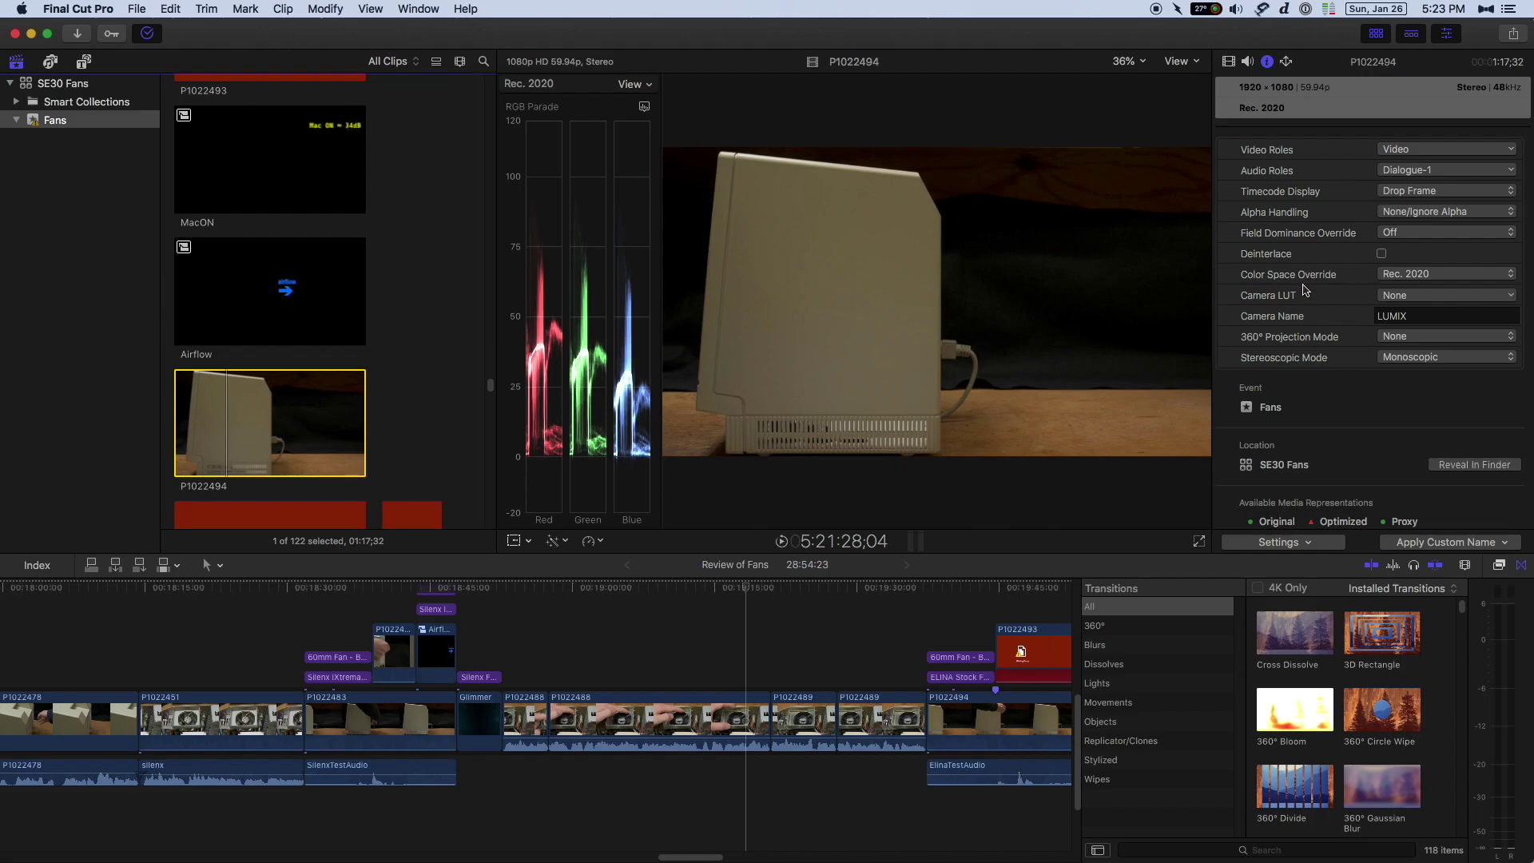
{"action": "left_click", "coordinate": [952, 592]}
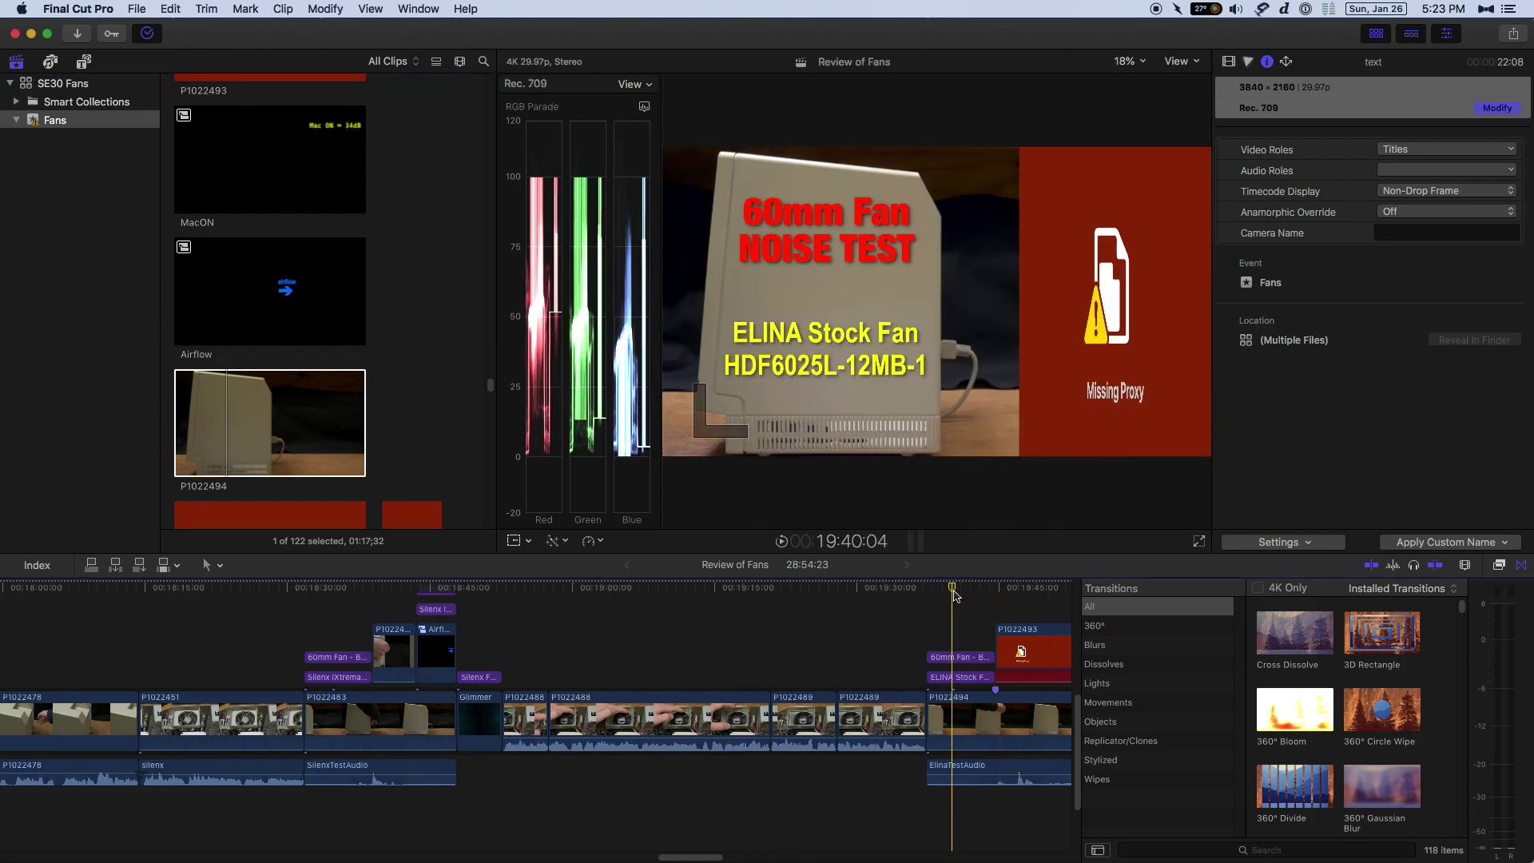